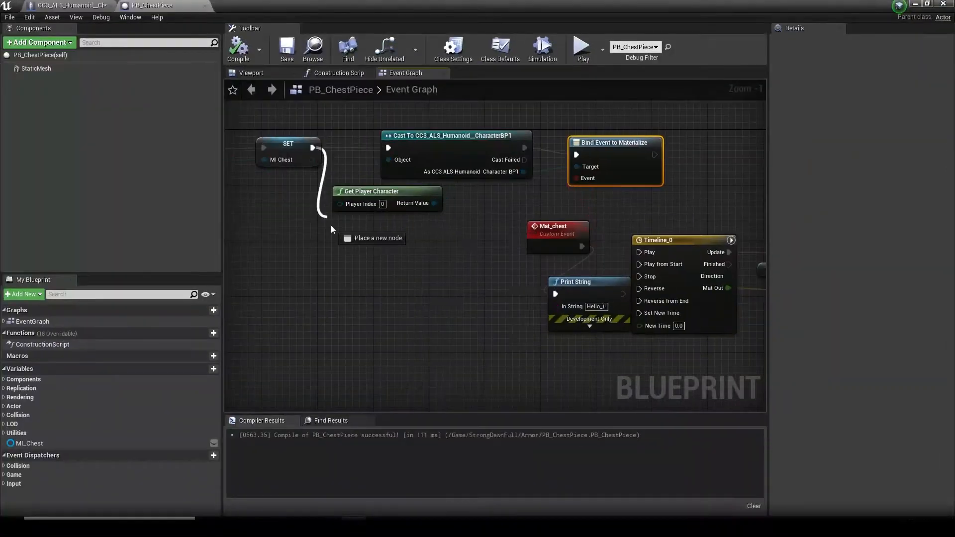
- Search for a "get" node to add in the PB_ChestPiece event graph
drag(499, 314, 525, 358)
text(get)
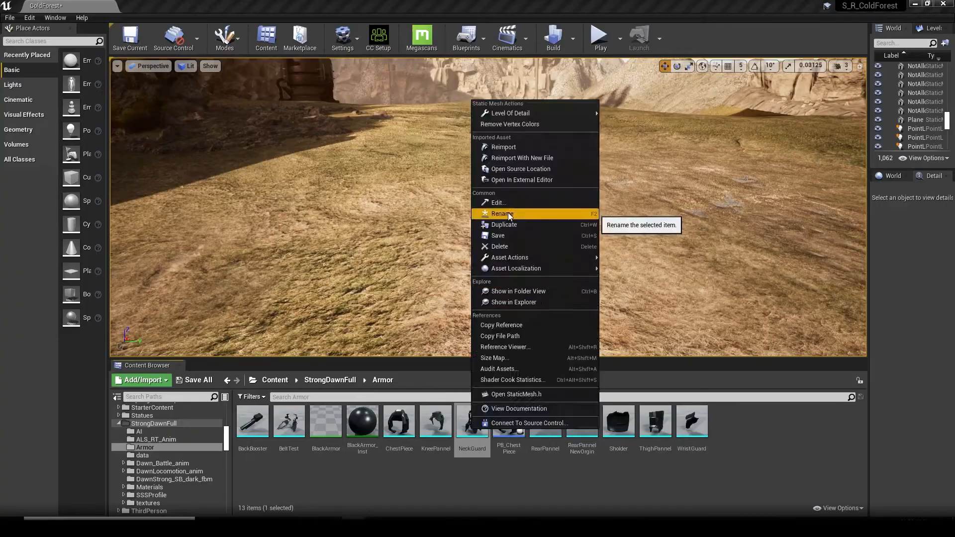
- Start renaming the NeckGuard static mesh in the Armor folder
click(508, 212)
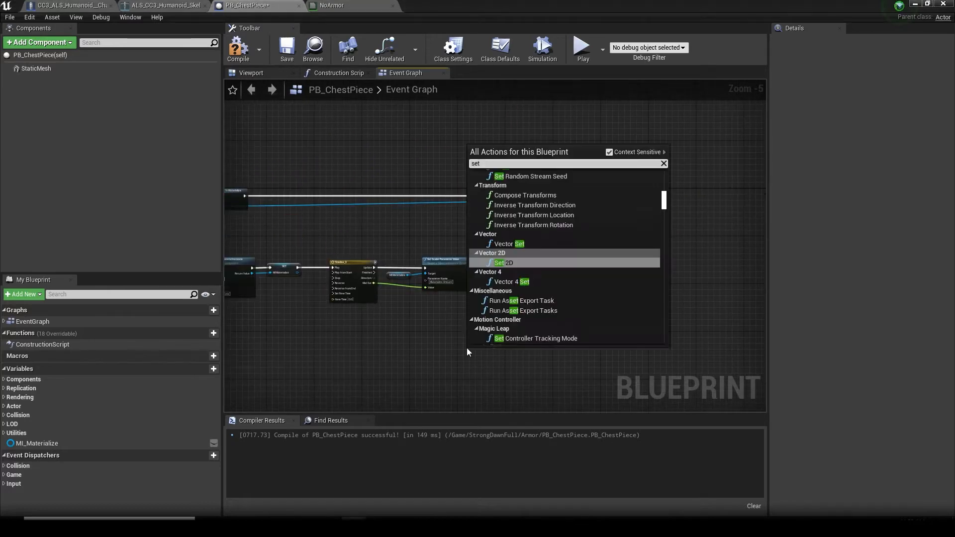
- Pick an entry from the "set" actions for the PB_ChestPiece event graph
click(554, 256)
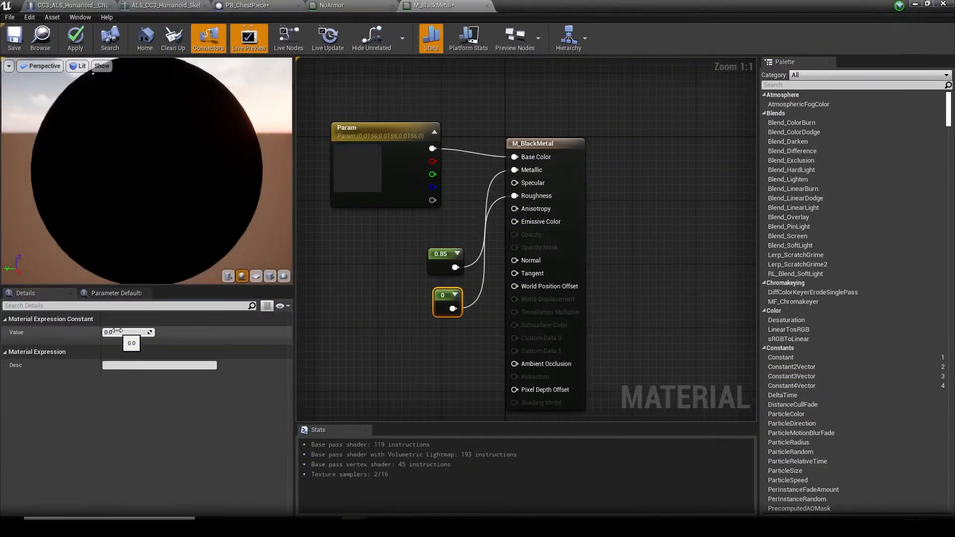
- Apply the changes made to the M_BlackMetal material
click(76, 39)
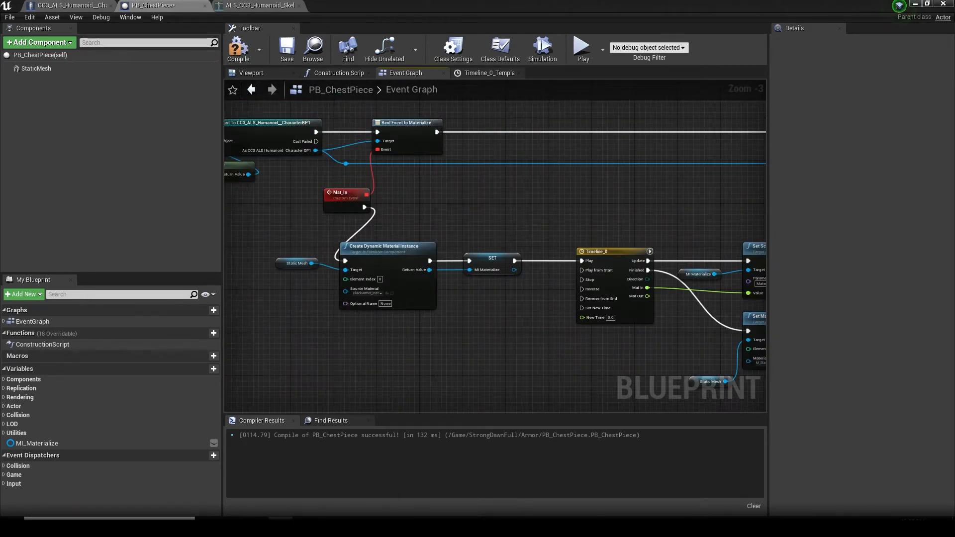
scroll(474, 302, down, 1)
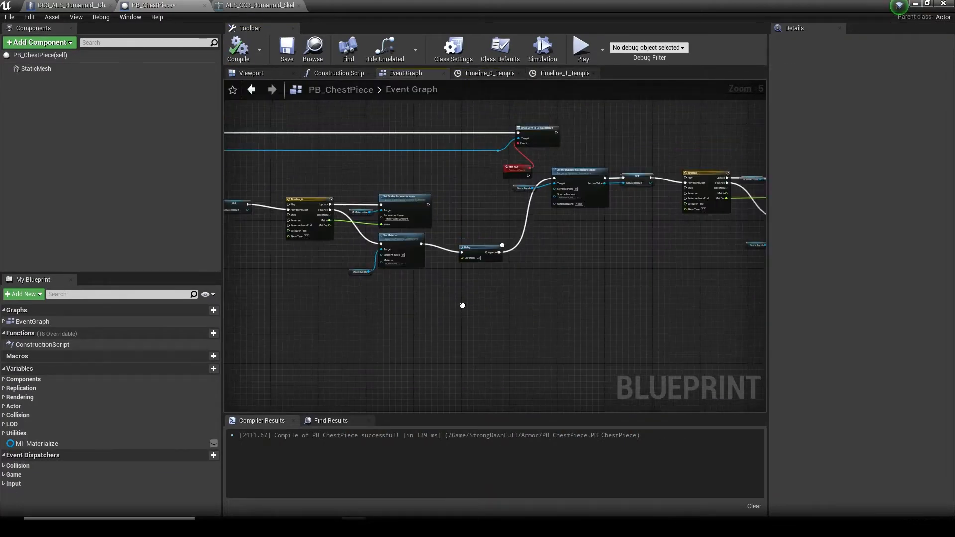
right_drag(462, 306, 498, 283)
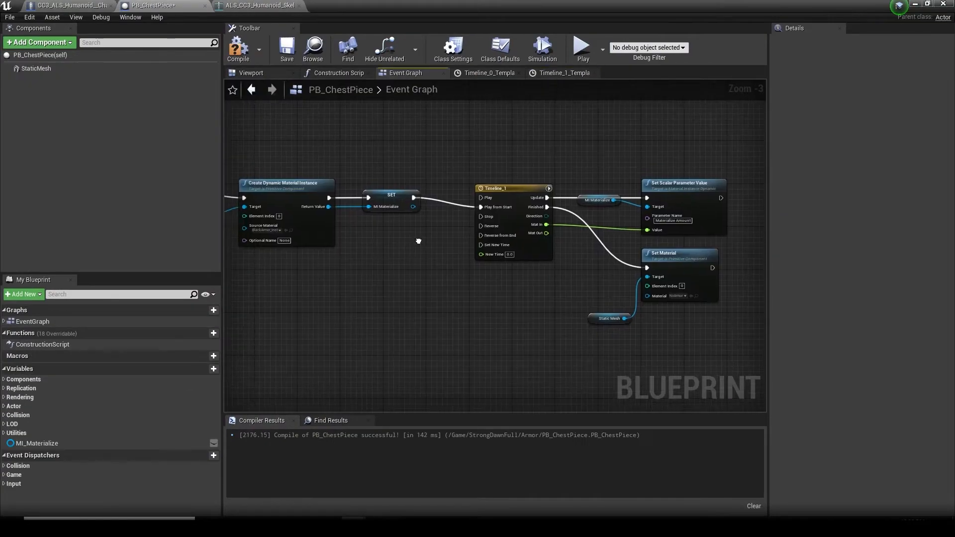
right_drag(324, 254, 334, 255)
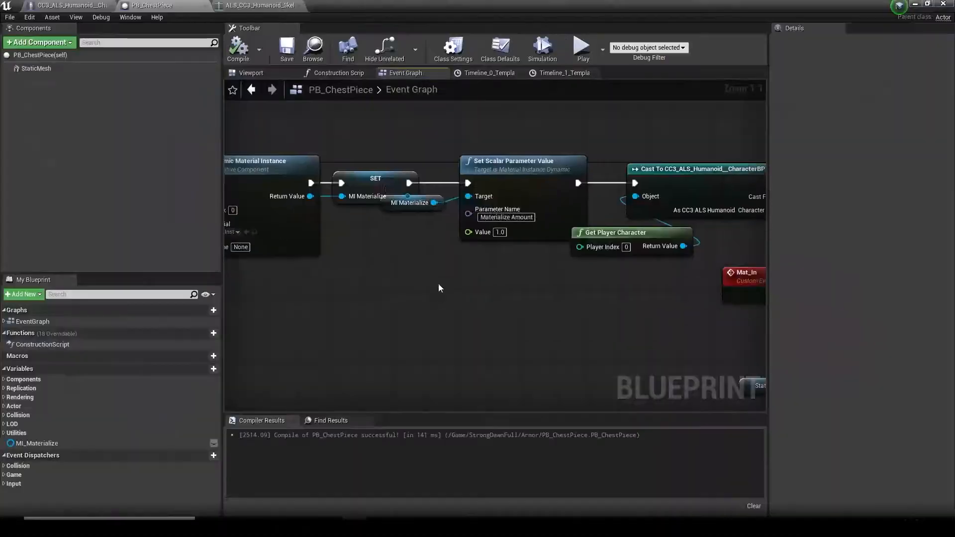
right_drag(438, 283, 376, 233)
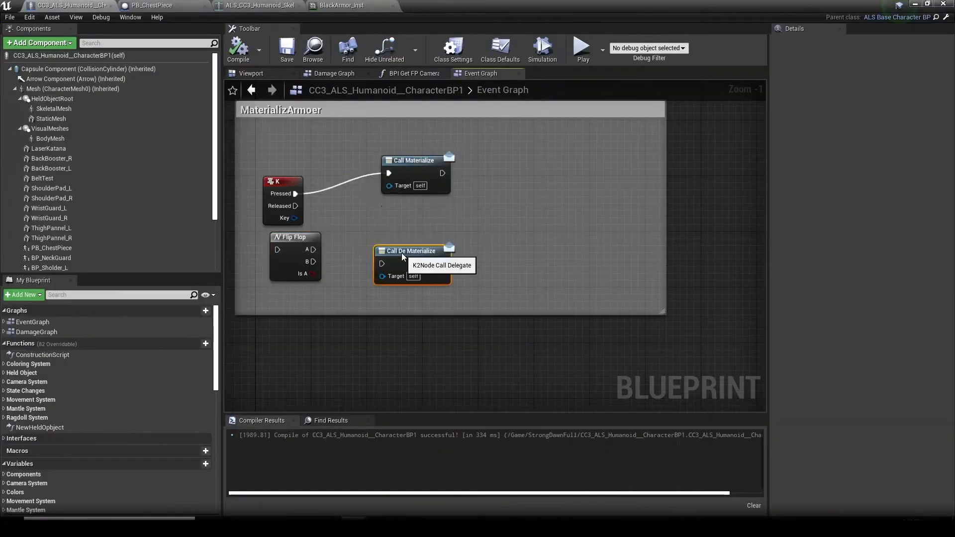
- Place the Armor Time variable in the event graph of CC3_ALS_Humanoid__CharacterBP1
click(30, 423)
drag(29, 422, 396, 199)
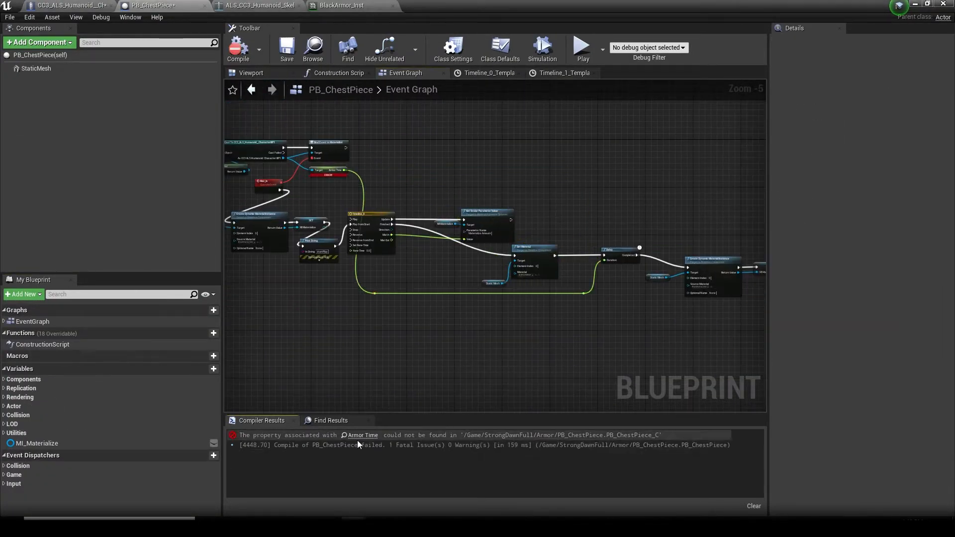
- Examine the PB_ChestPiece event graph, from the Timeline_1 chain back to the dynamic material setup after Event BeginPlay
scroll(619, 306, up, 3)
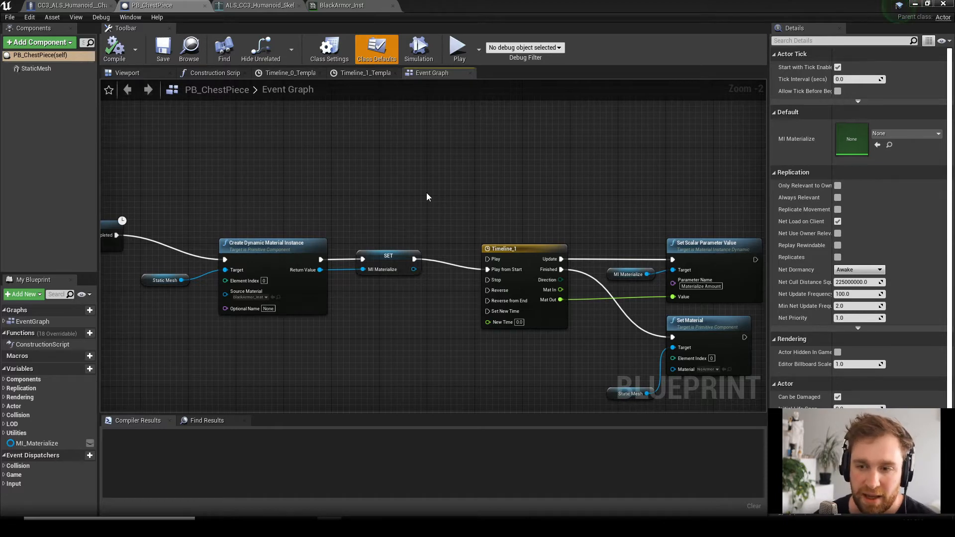
scroll(426, 193, down, 3)
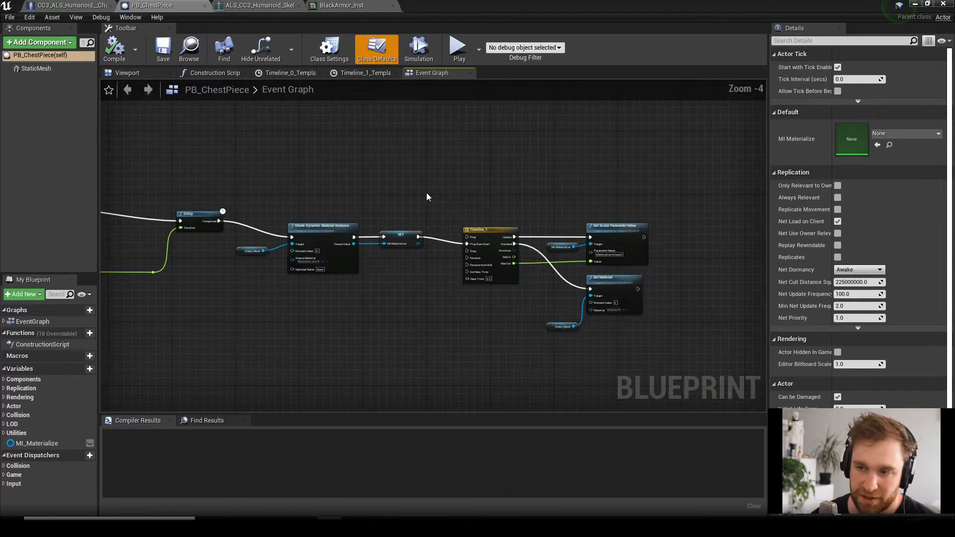
right_drag(405, 178, 742, 202)
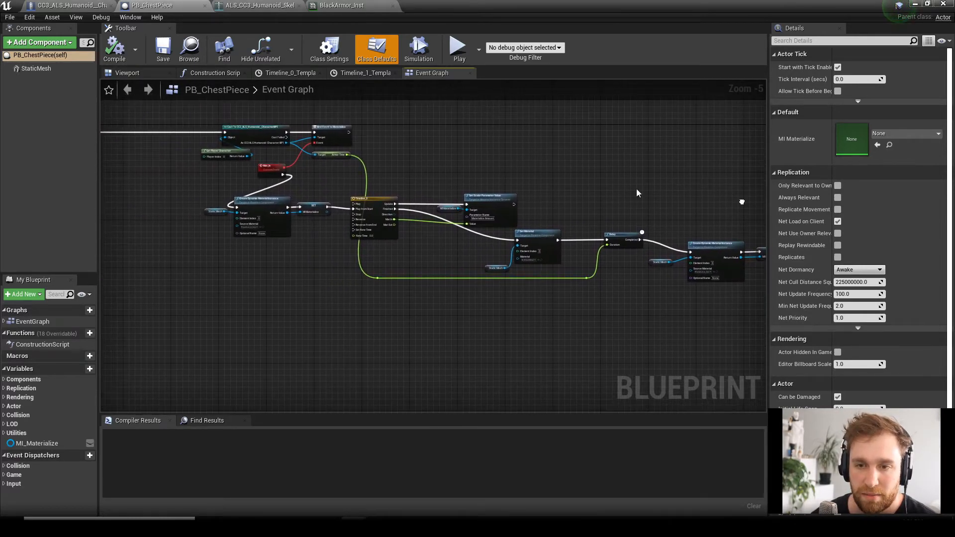
right_drag(418, 144, 602, 167)
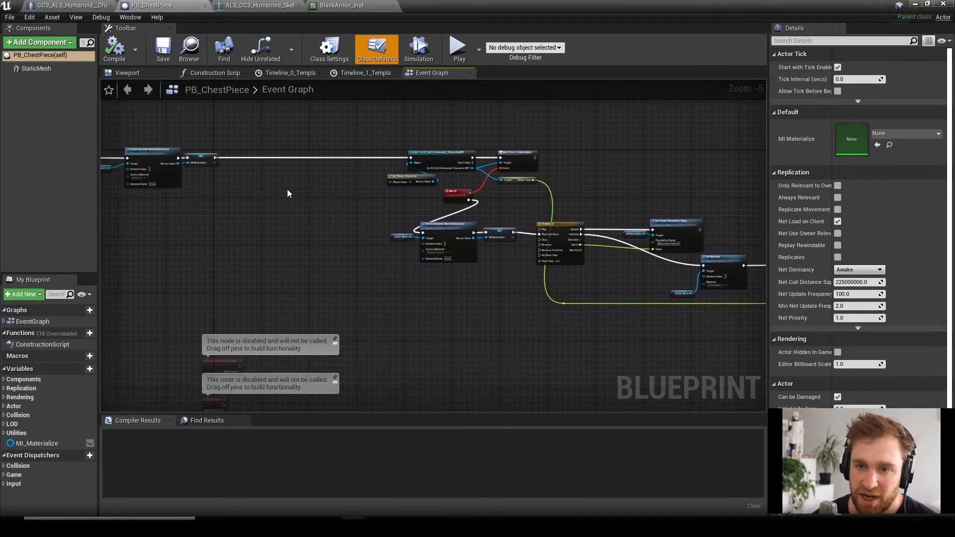
scroll(390, 199, up, 5)
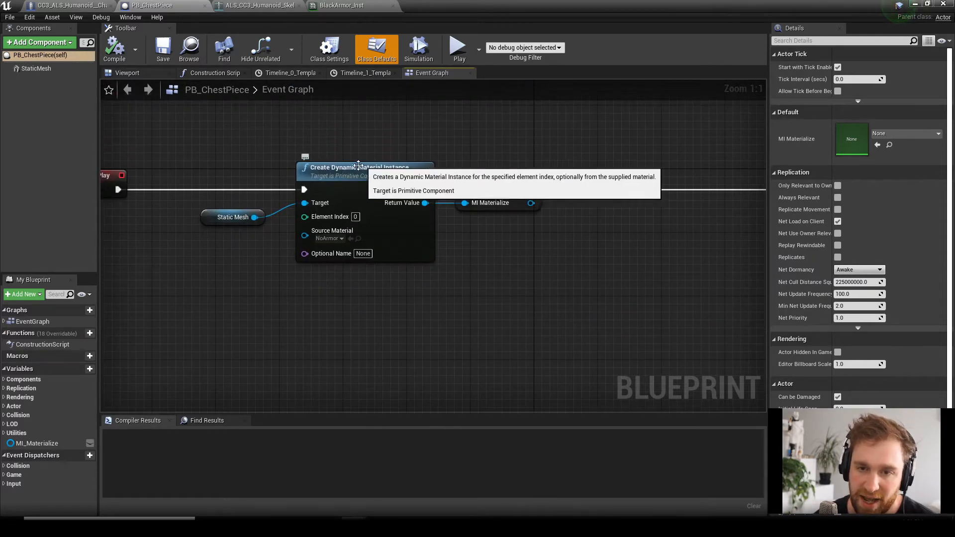
scroll(361, 296, down, 4)
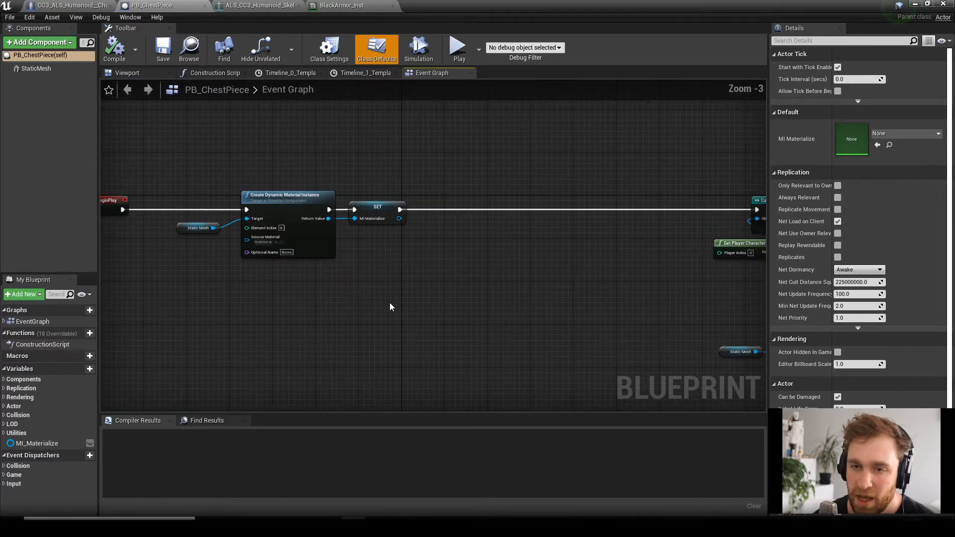
scroll(390, 302, down, 2)
right_drag(391, 301, 367, 274)
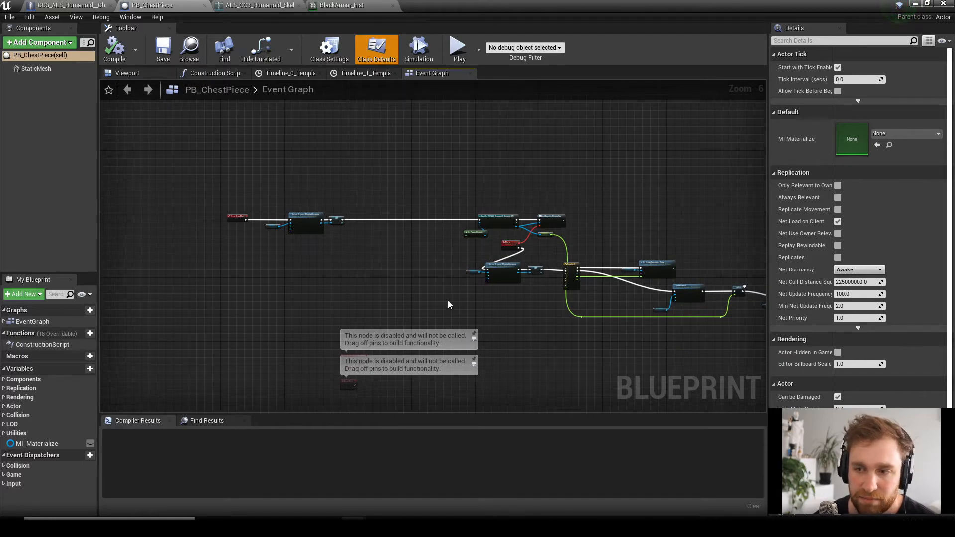
right_drag(448, 302, 350, 277)
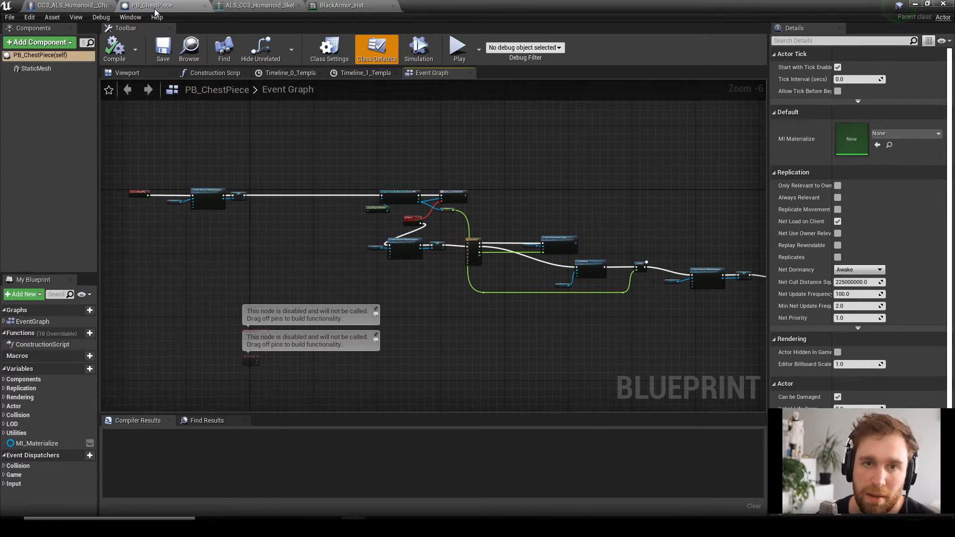
- Inspect the PB_ChestPiece child actor component and its properties in the CC3_ALS_Humanoid__CharacterBP1 viewport
click(74, 6)
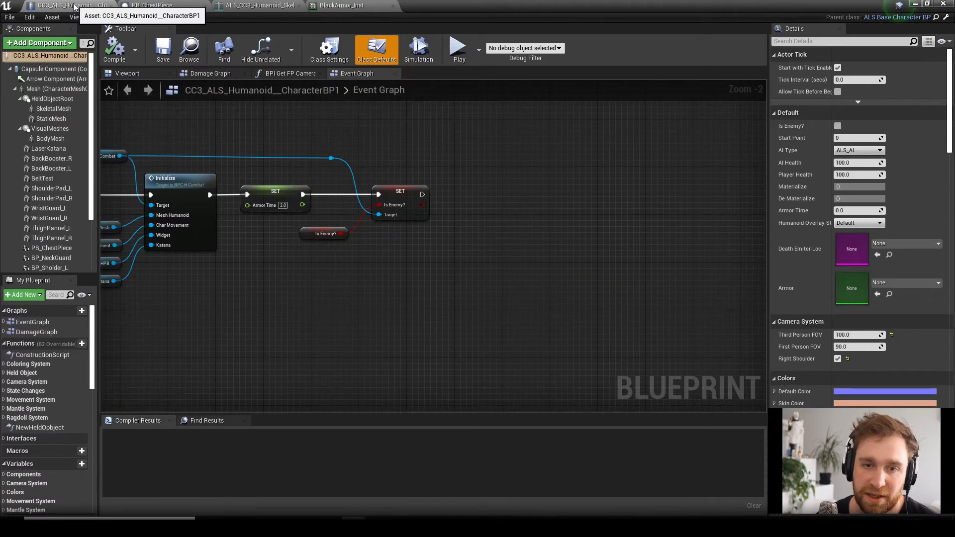
click(154, 6)
click(69, 6)
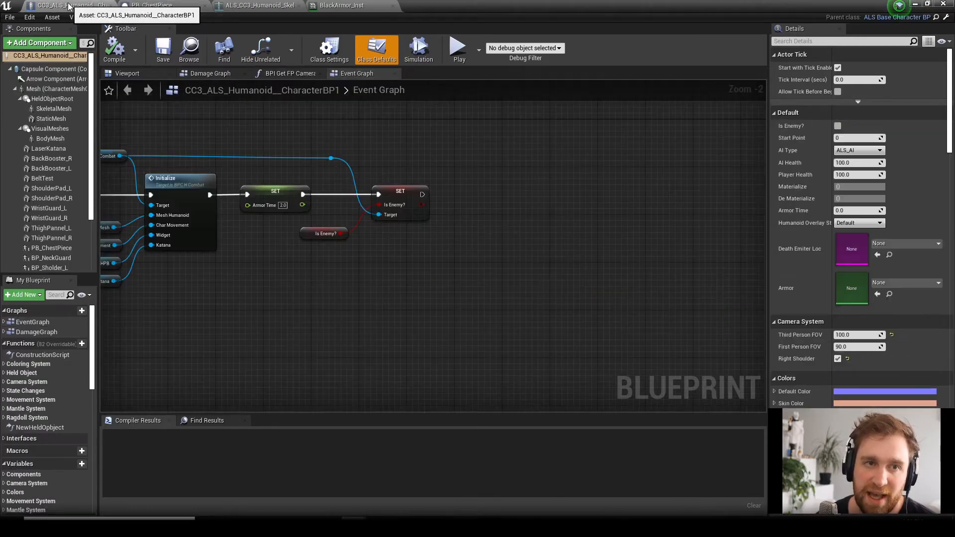
click(127, 74)
scroll(50, 194, down, 3)
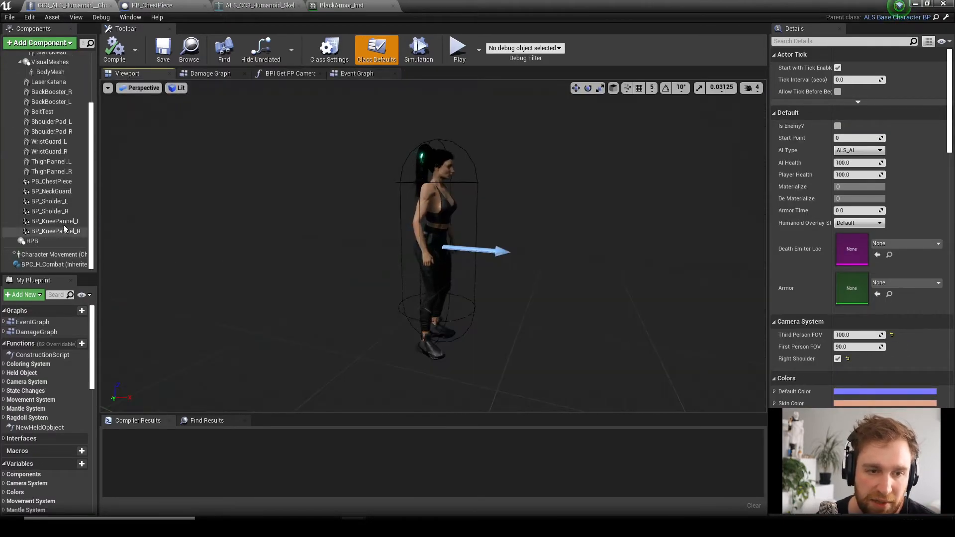
click(49, 181)
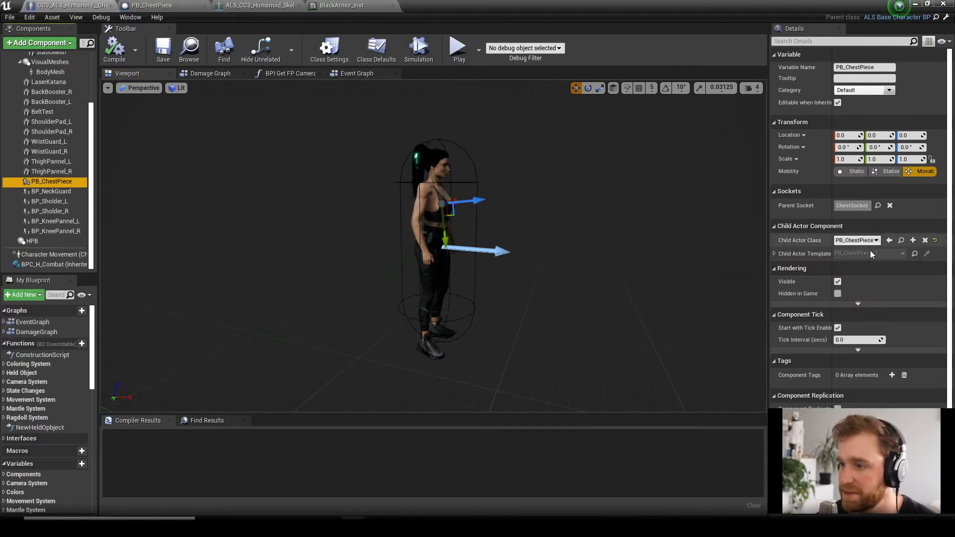
- Compile the PB_ChestPiece blueprint and play-test the level by running the character around, ending the session after the test
click(159, 6)
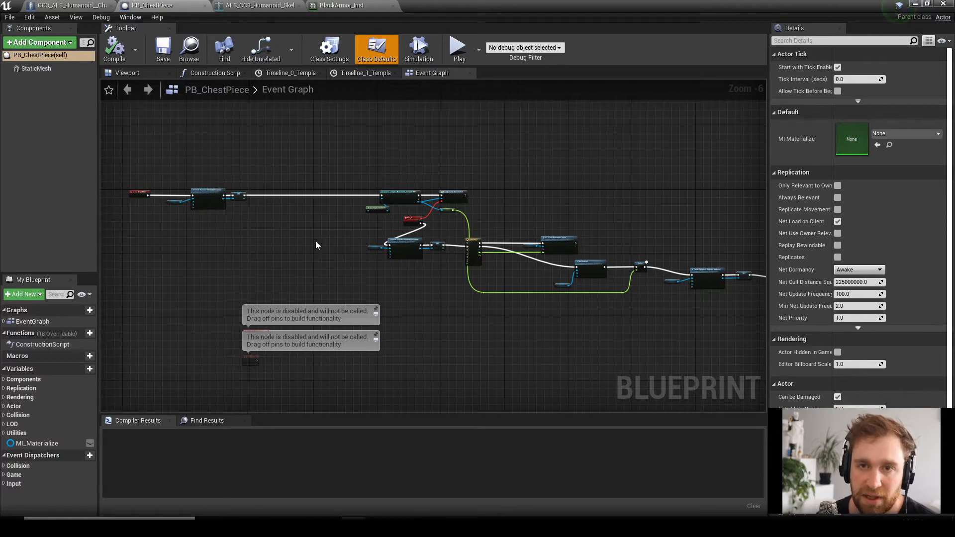
click(114, 48)
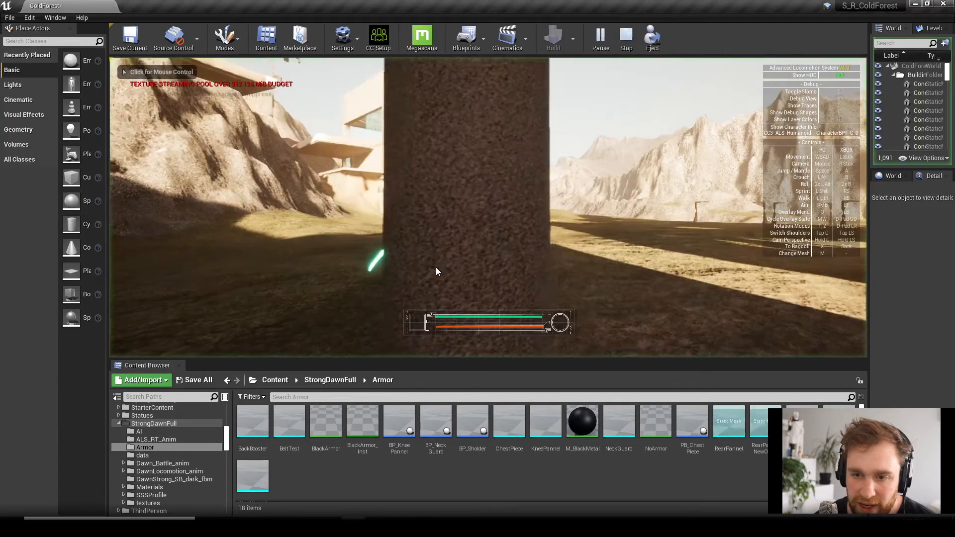
click(533, 256)
key(w)
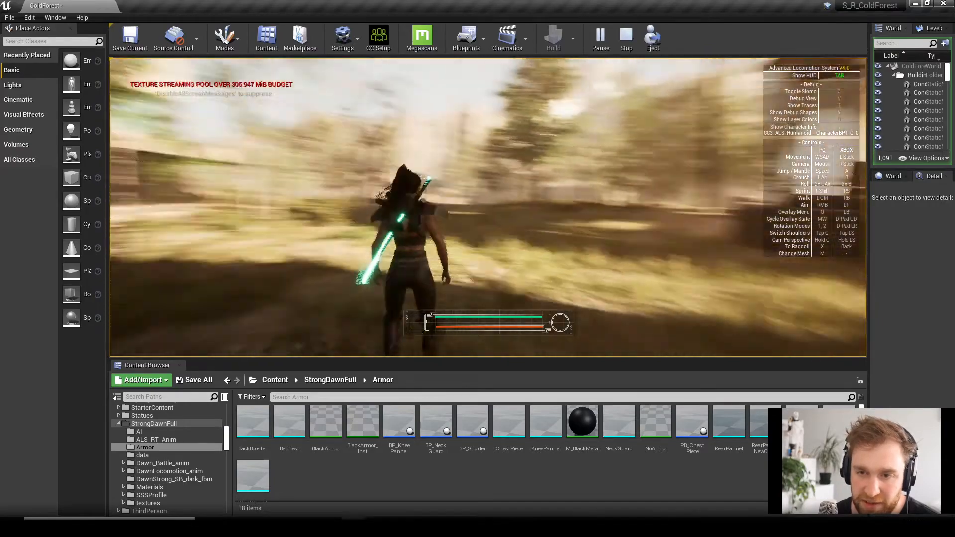
key(Escape)
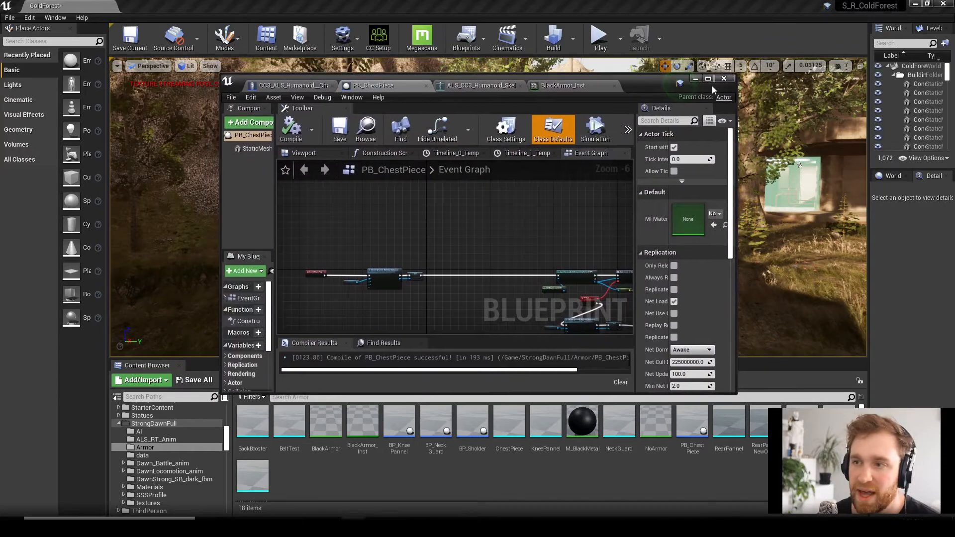
- Examine how Armor Time is set after the Initialize node in the character blueprint's event graph
click(710, 81)
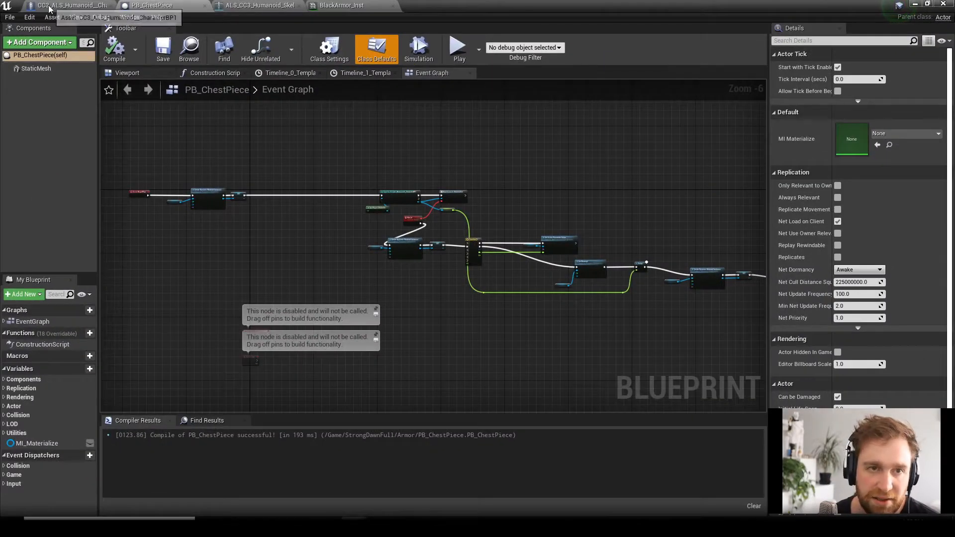
click(69, 6)
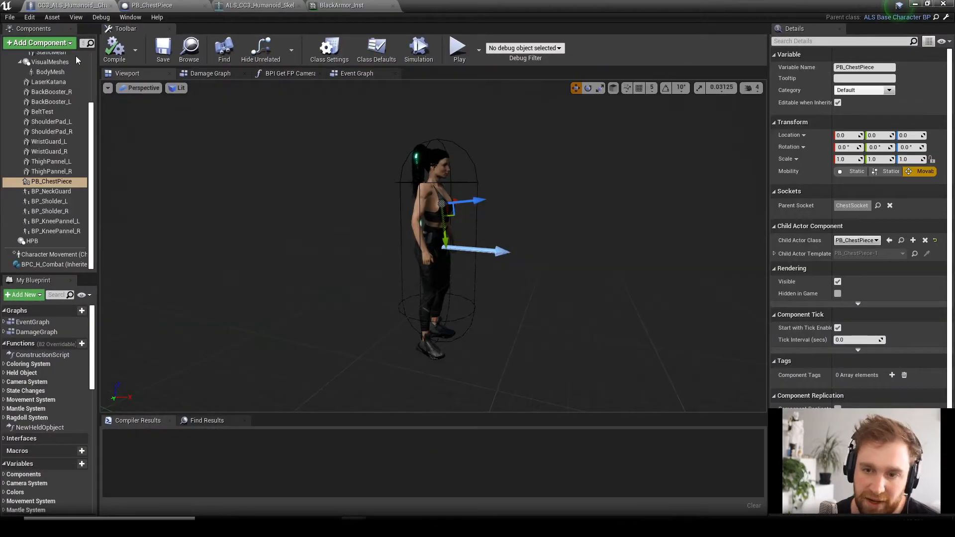
click(354, 74)
scroll(354, 299, up, 2)
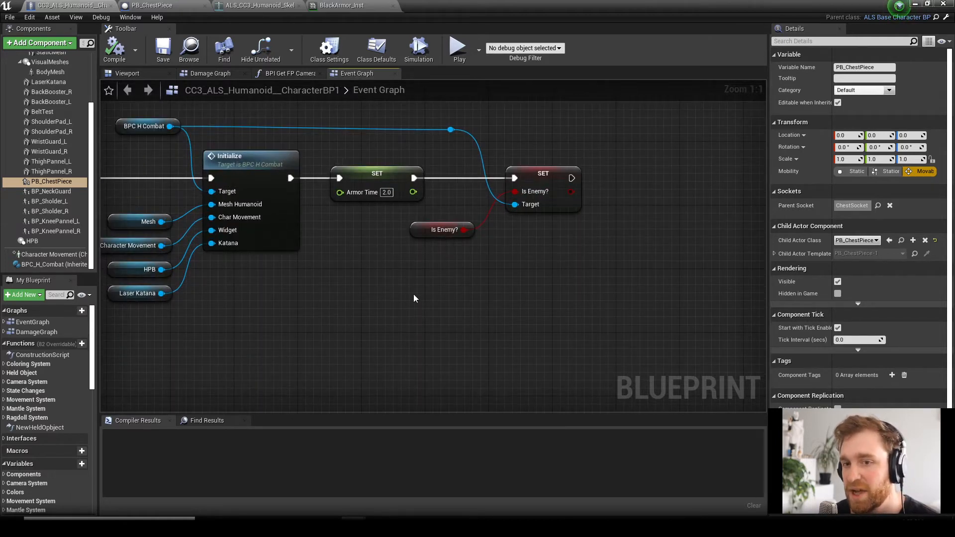
scroll(387, 295, down, 2)
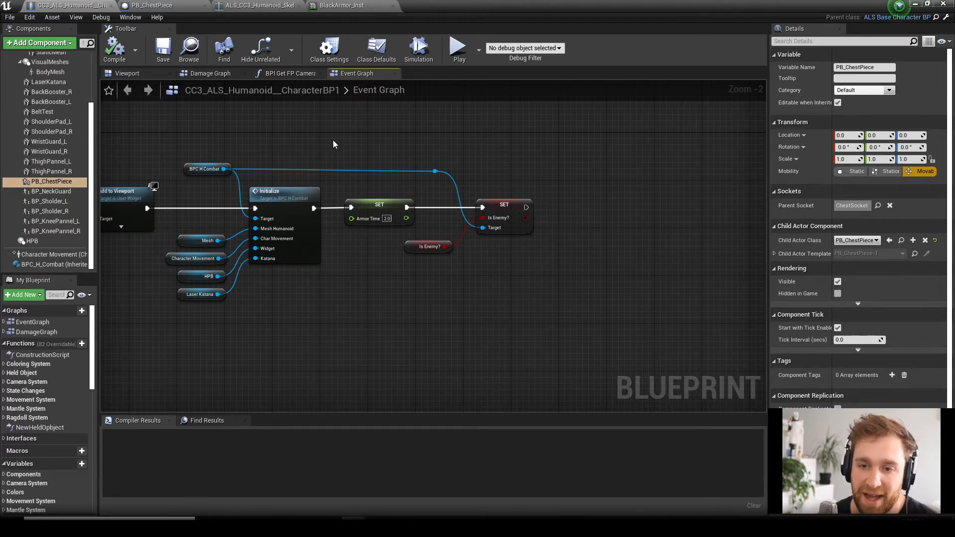
right_drag(333, 144, 357, 151)
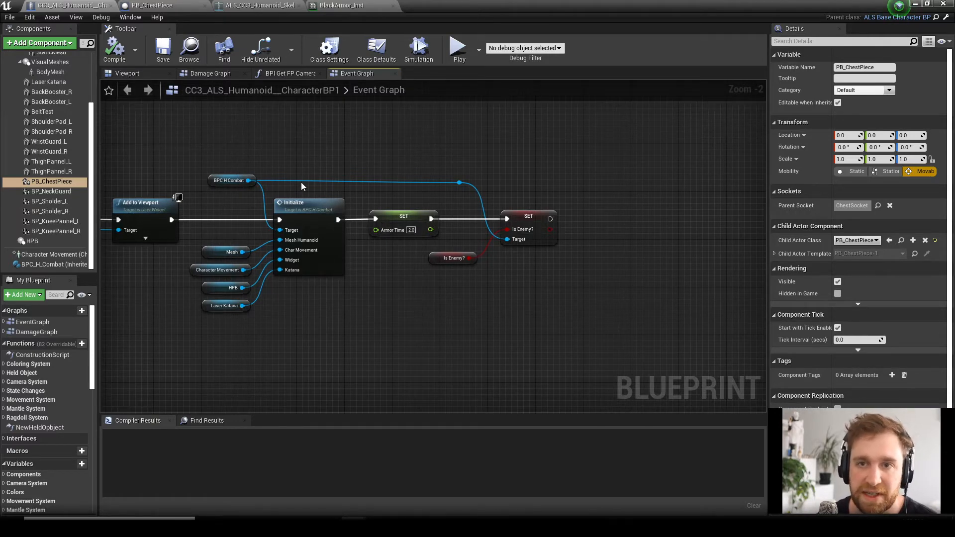
right_drag(364, 144, 342, 102)
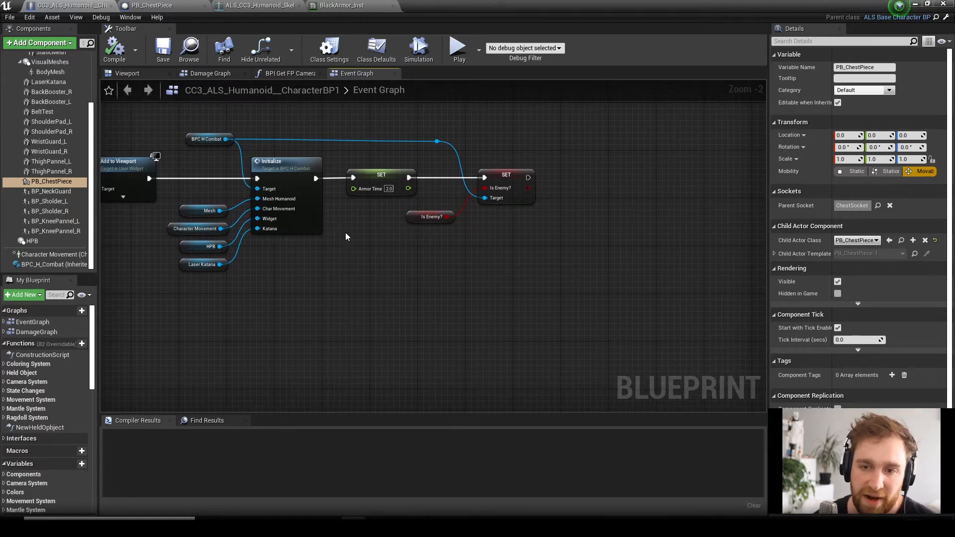
right_drag(347, 239, 348, 293)
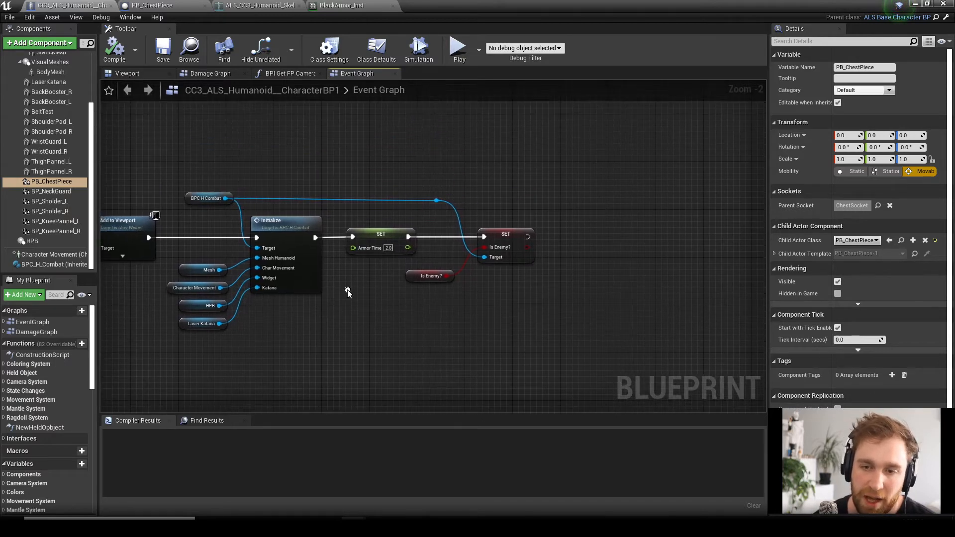
- In the PB_ChestPiece event graph, move the Create Dynamic Material Instance, Static Mesh and SET MI Materialize nodes closer to Event BeginPlay
click(165, 7)
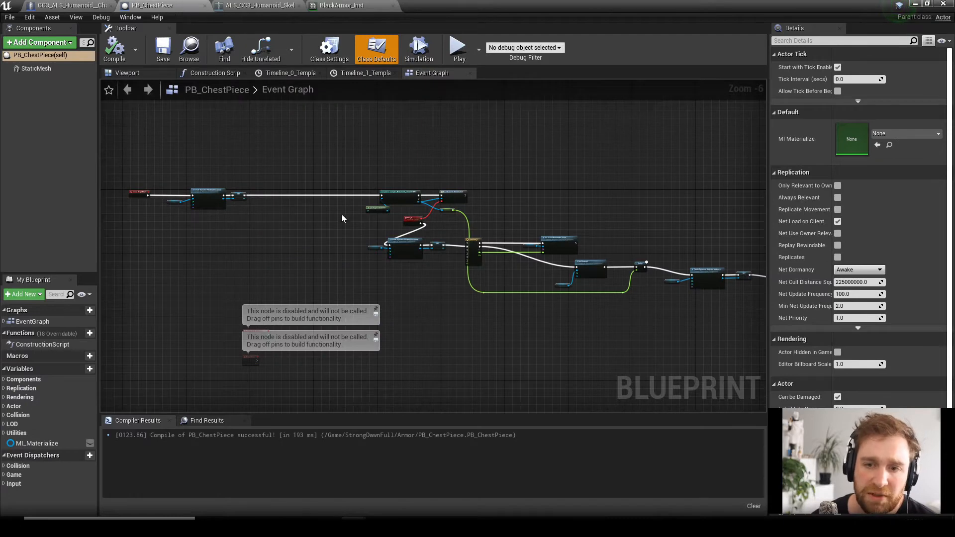
right_drag(351, 227, 326, 219)
right_drag(332, 261, 338, 285)
scroll(359, 260, up, 2)
scroll(338, 285, down, 1)
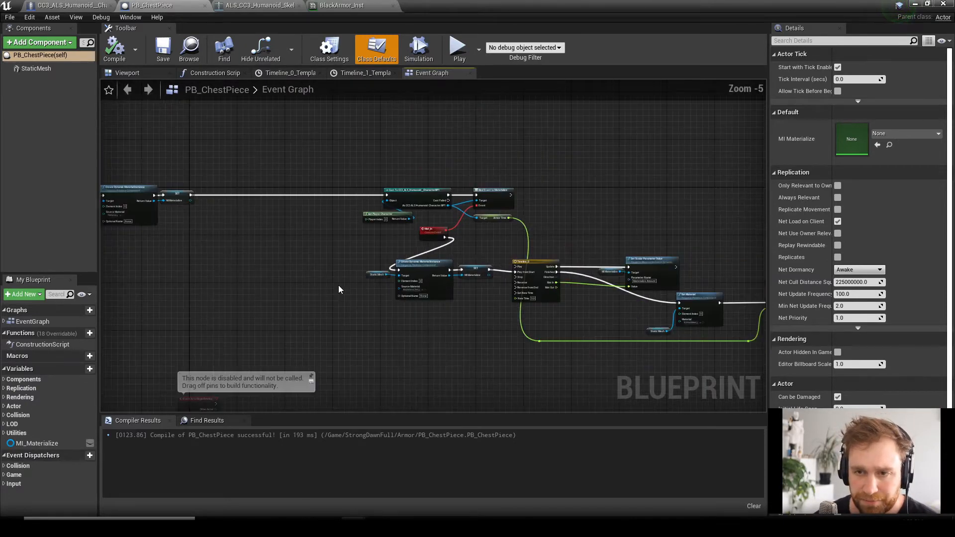
scroll(338, 289, down, 1)
right_drag(257, 270, 356, 264)
drag(259, 195, 350, 256)
scroll(290, 259, up, 4)
right_drag(279, 255, 337, 309)
drag(360, 197, 271, 201)
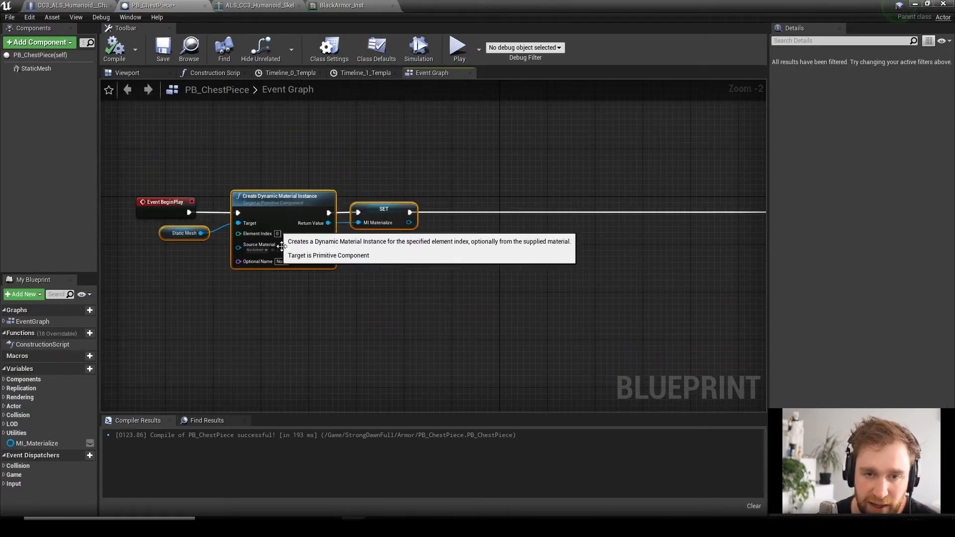
- Examine the Create Dynamic Material Instance and SET MI Materialize nodes that follow Event BeginPlay in the PB_ChestPiece event graph
right_drag(292, 294, 338, 291)
scroll(303, 286, up, 2)
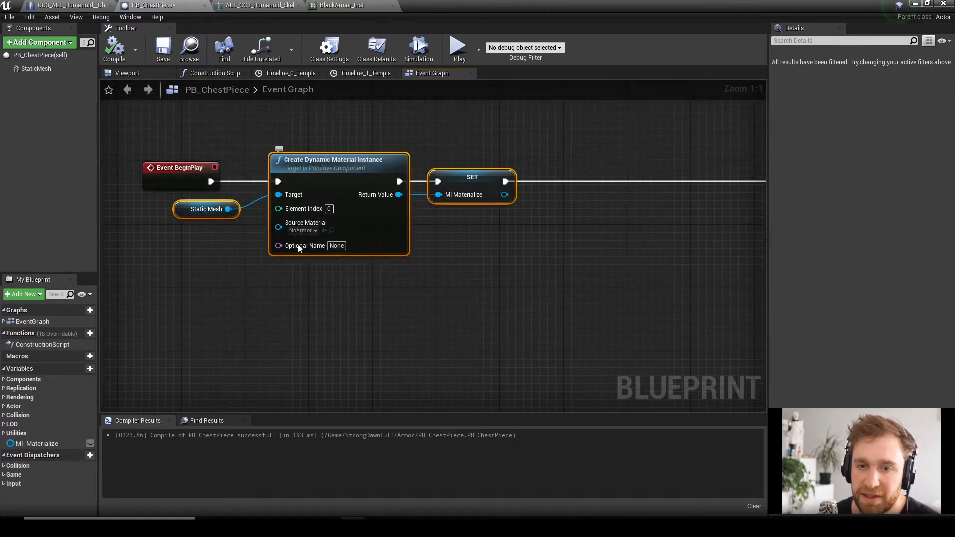
scroll(490, 299, down, 1)
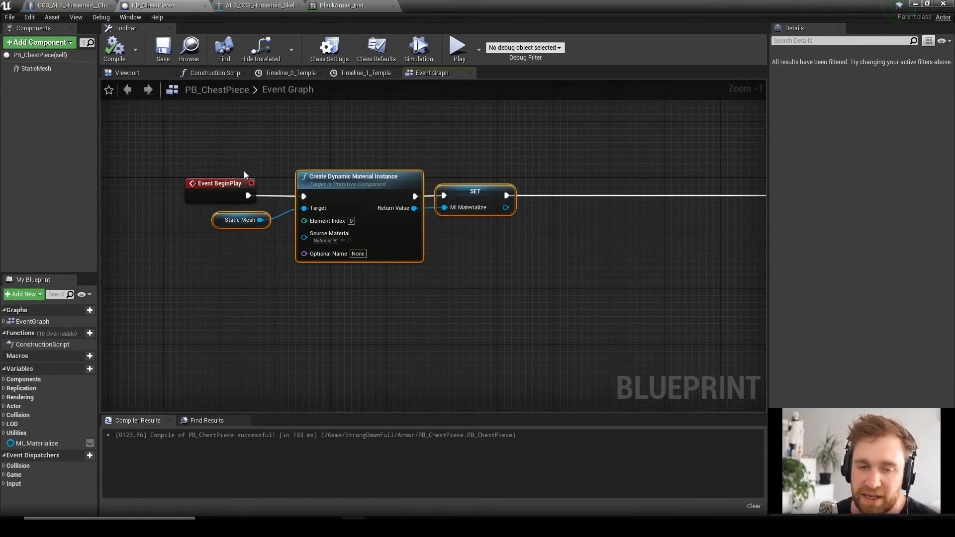
right_drag(555, 296, 487, 303)
scroll(411, 303, down, 1)
scroll(412, 303, up, 1)
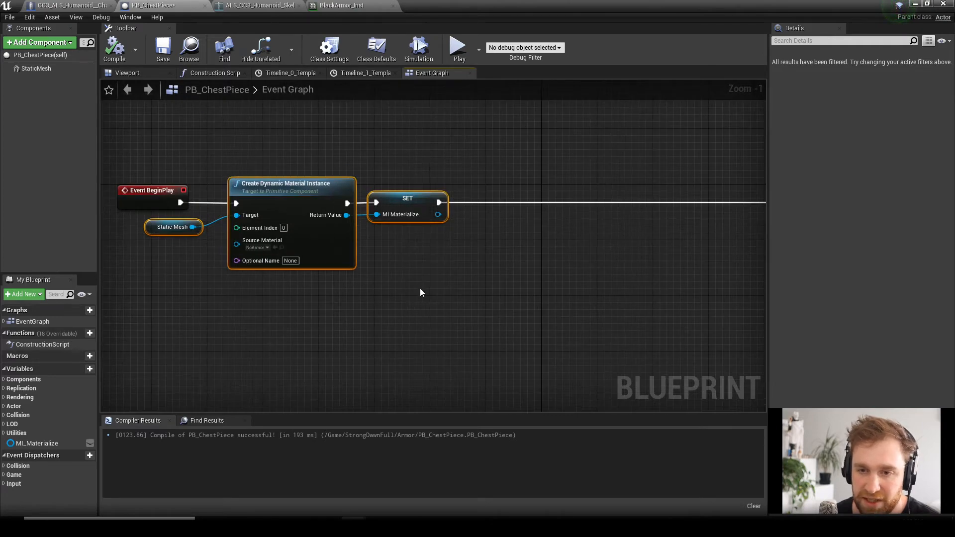
scroll(497, 271, down, 1)
right_drag(515, 269, 323, 235)
scroll(497, 234, down, 2)
scroll(447, 234, up, 3)
scroll(500, 240, down, 3)
scroll(328, 236, down, 1)
- Move the cast, Get Player Character, Bind Event to Materialize, Armor Time and Mat_In nodes together closer to the SET MI Materialize node
right_drag(432, 249, 349, 237)
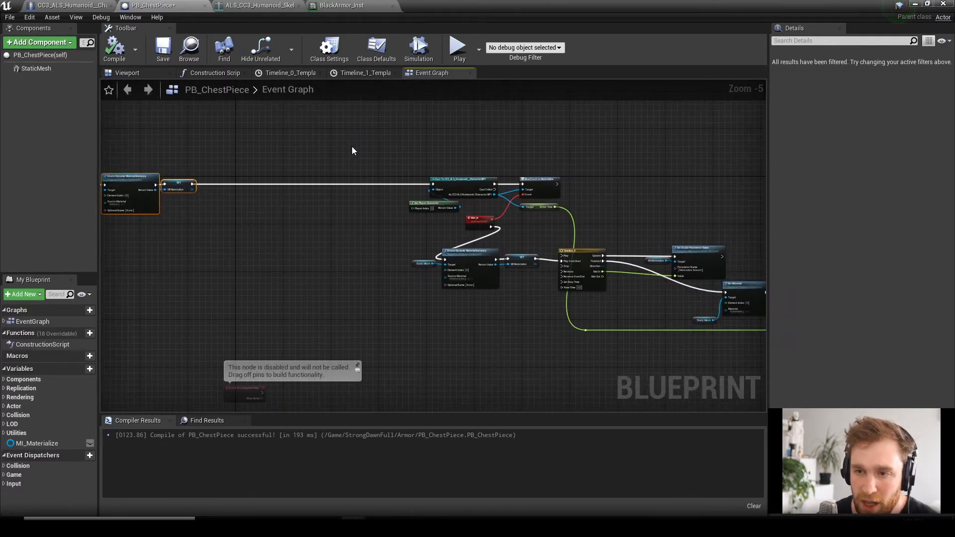
drag(386, 149, 551, 231)
drag(453, 178, 257, 178)
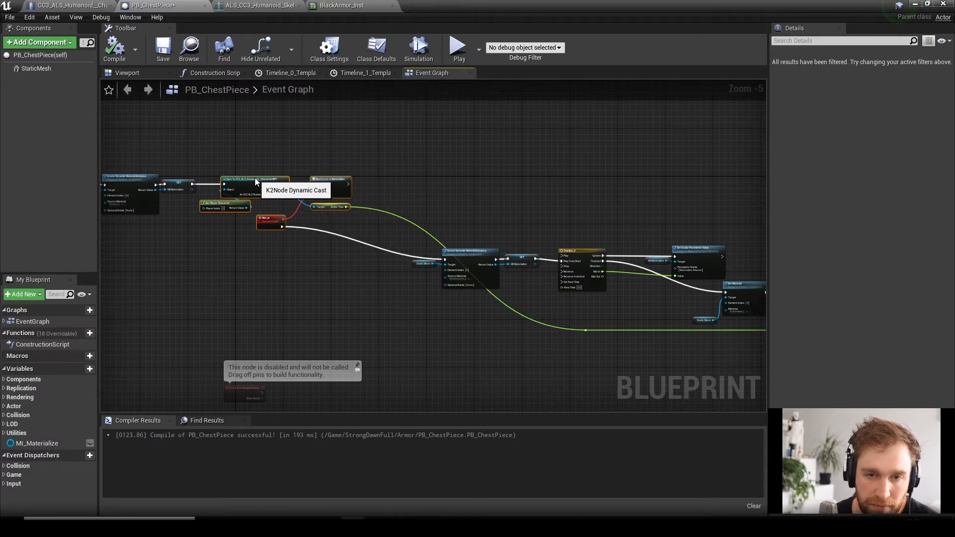
scroll(222, 249, up, 3)
right_drag(243, 222, 355, 260)
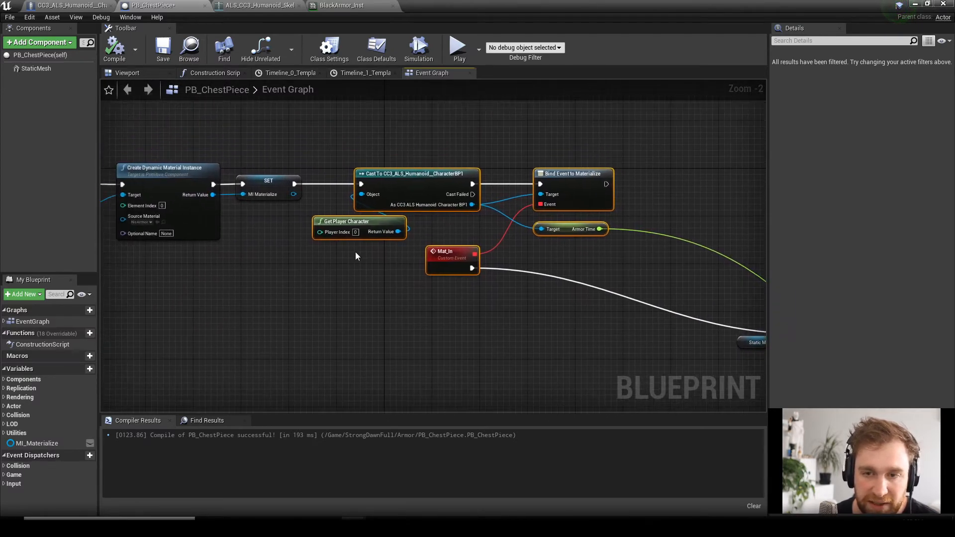
scroll(455, 222, up, 2)
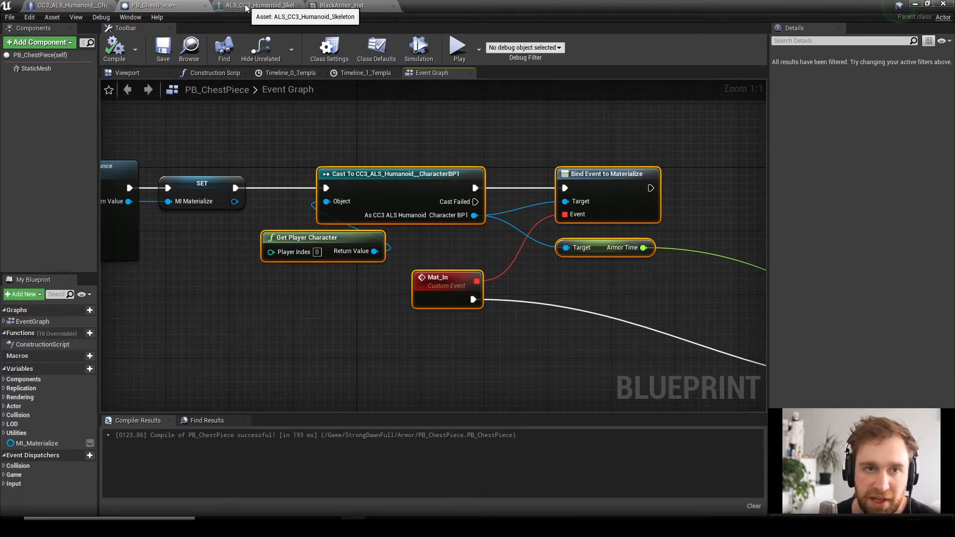
- Look at the character blueprint's viewport, then examine the Bind Event to Materialize node back in the PB_ChestPiece event graph
click(74, 5)
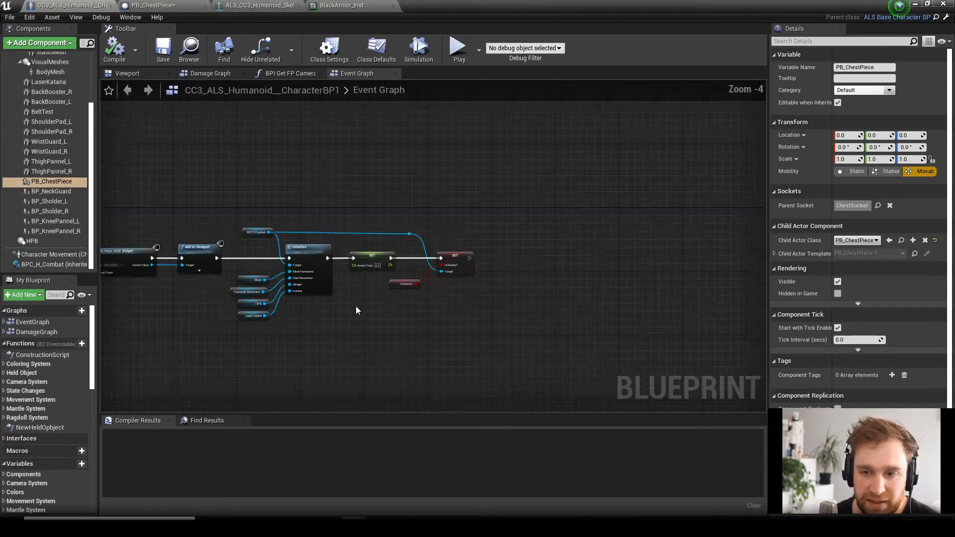
click(128, 73)
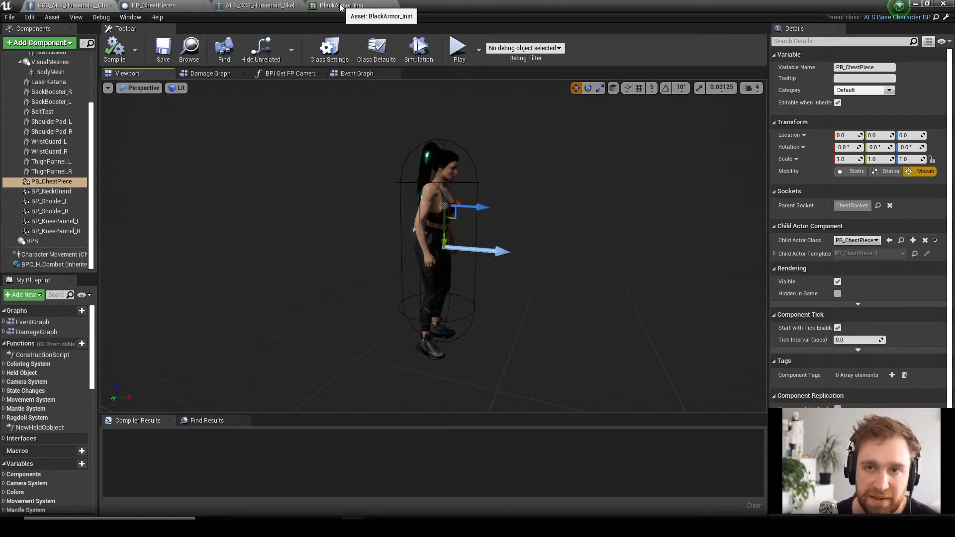
click(189, 7)
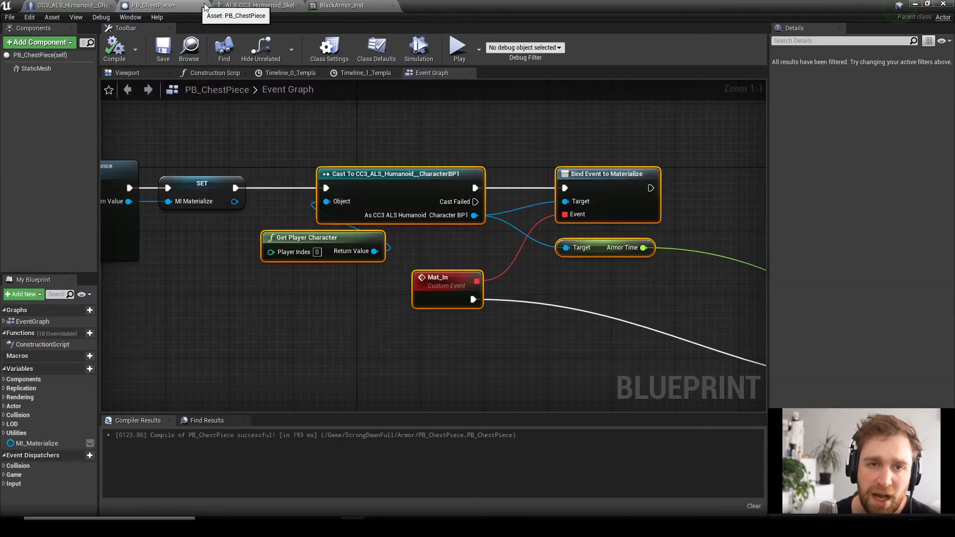
right_drag(297, 169, 238, 156)
scroll(393, 311, down, 1)
right_drag(392, 311, 293, 268)
right_drag(424, 236, 444, 247)
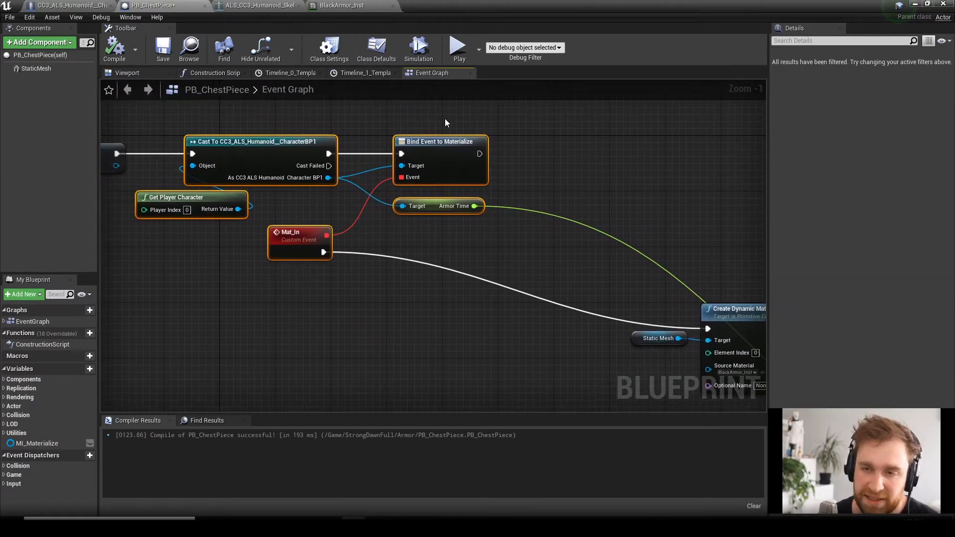
click(444, 144)
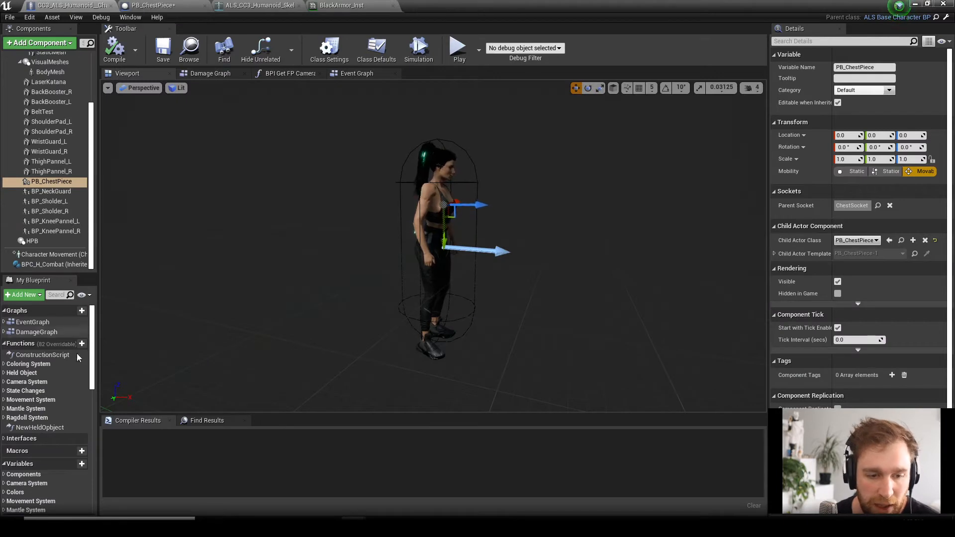
- In the character blueprint, find the Materialize and De_Materialize event dispatchers and the MaterializArmoer section of the event graph
scroll(50, 437, down, 10)
scroll(51, 441, down, 1)
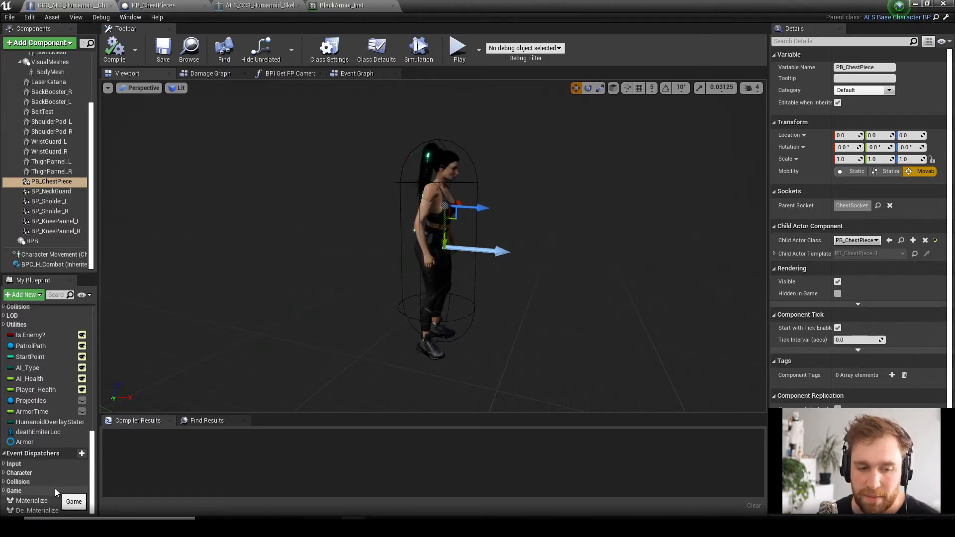
click(347, 75)
scroll(372, 326, down, 6)
right_drag(324, 339, 405, 202)
scroll(360, 294, up, 7)
right_drag(273, 284, 294, 289)
scroll(294, 289, up, 4)
right_drag(362, 183, 335, 264)
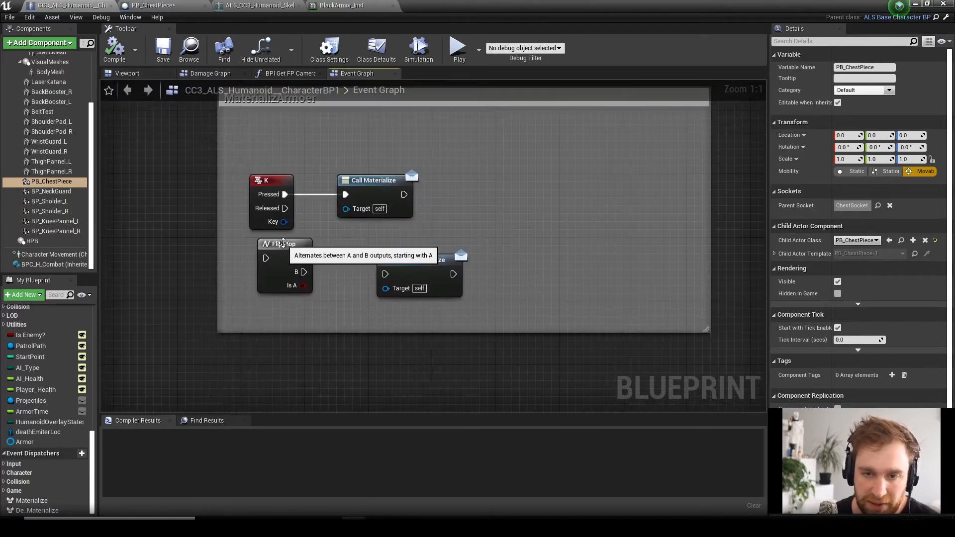
- Delete the unused Flip Flop and Call De Materialize nodes from the MaterializArmoer section
drag(281, 244, 273, 260)
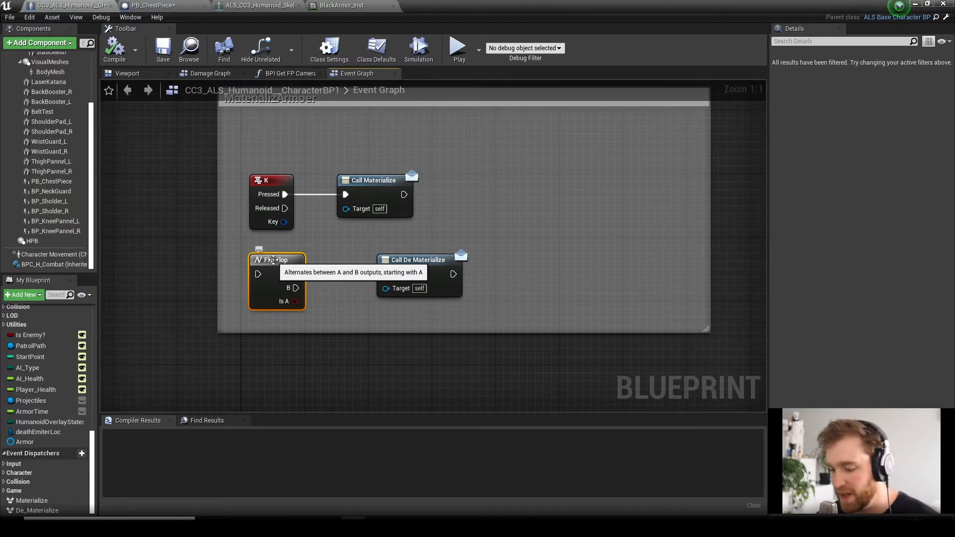
key(Delete)
click(409, 261)
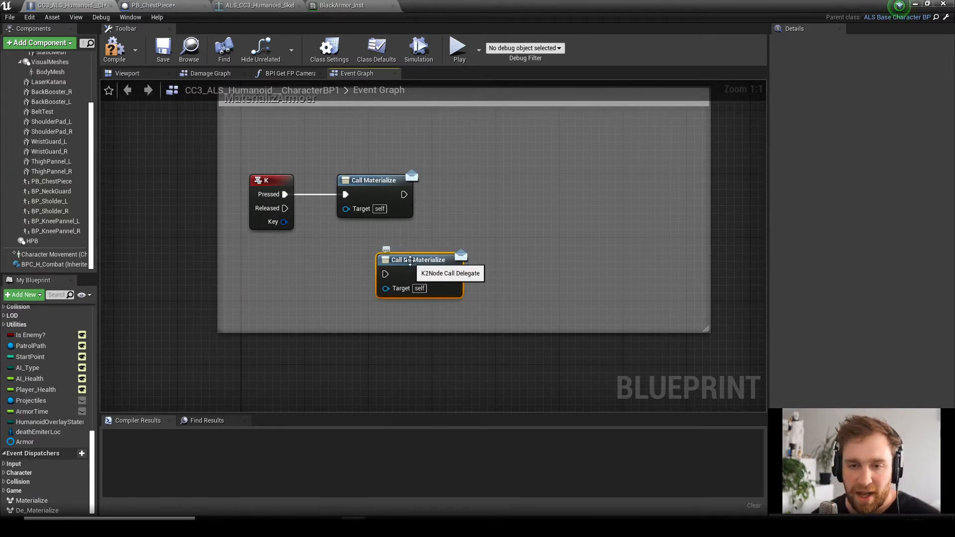
key(Delete)
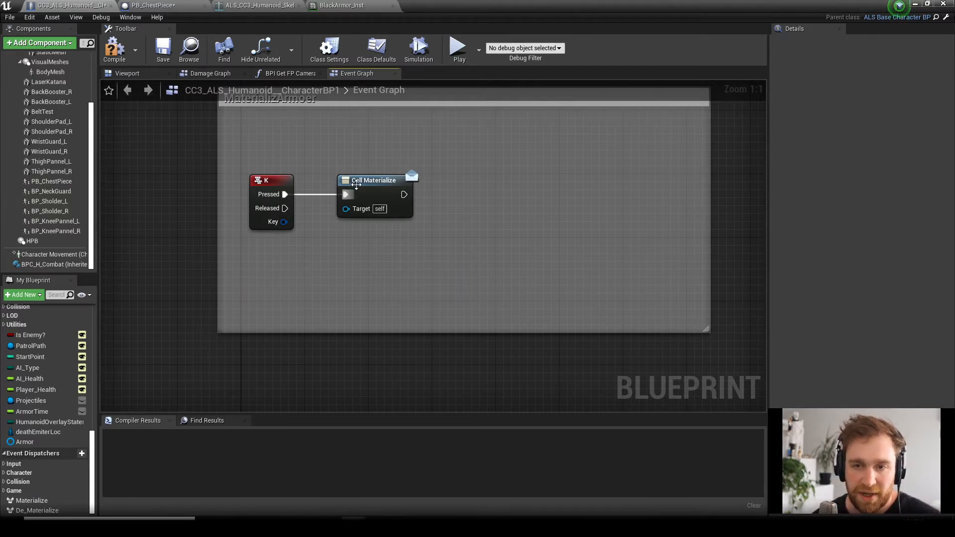
- Move Call Materialize closer to the K key event and shrink the MaterializArmoer comment box to fit around both nodes
drag(372, 196, 364, 197)
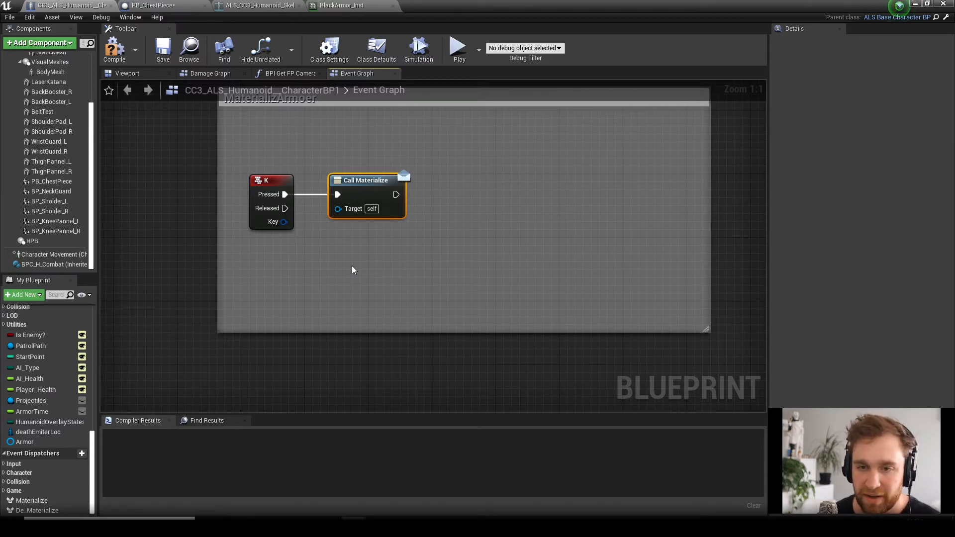
right_drag(307, 266, 298, 282)
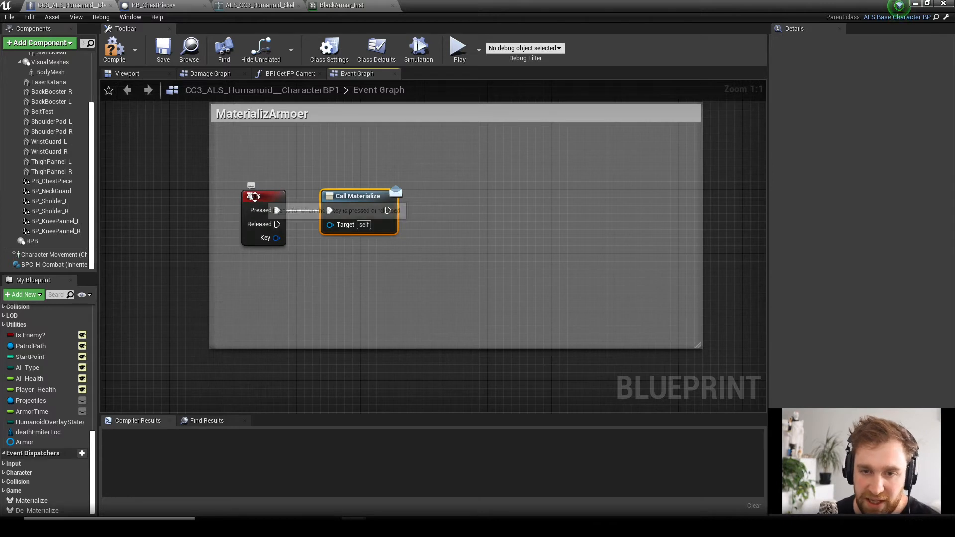
click(254, 197)
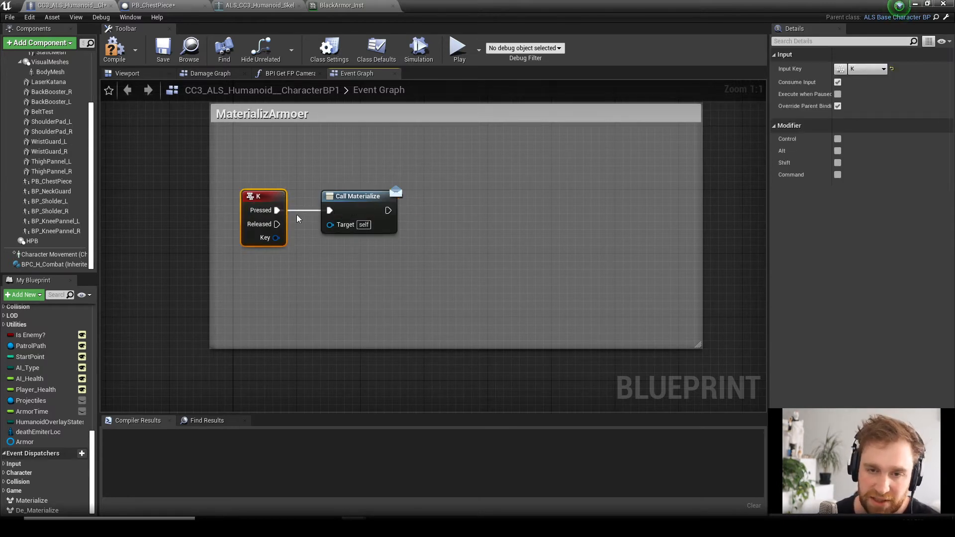
drag(350, 346, 352, 271)
drag(701, 215, 471, 203)
drag(386, 108, 386, 145)
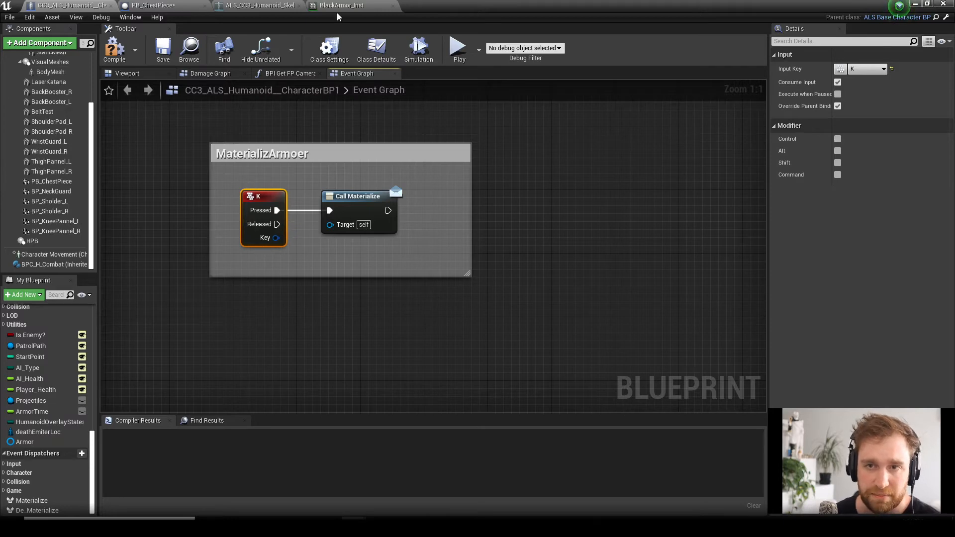
- In PB_ChestPiece, move Bind Event to Materialize closer to the cast and lower Mat_In level with the second Create Dynamic Material Instance node
click(256, 6)
click(152, 5)
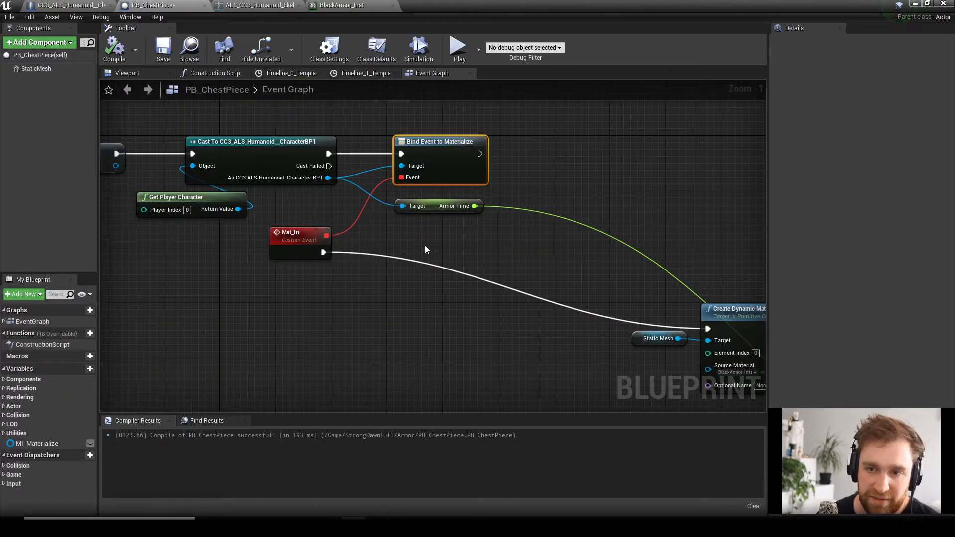
right_drag(423, 253, 433, 305)
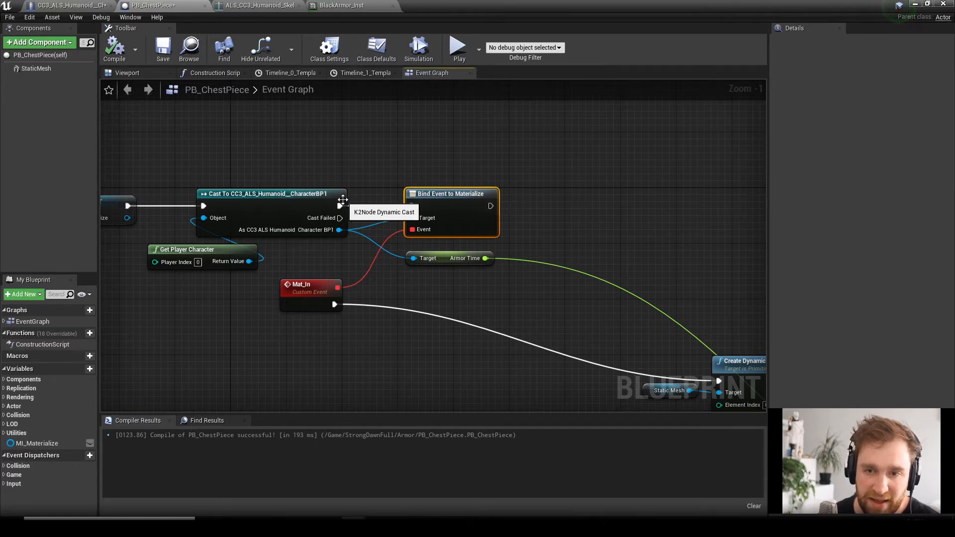
right_drag(455, 292, 455, 233)
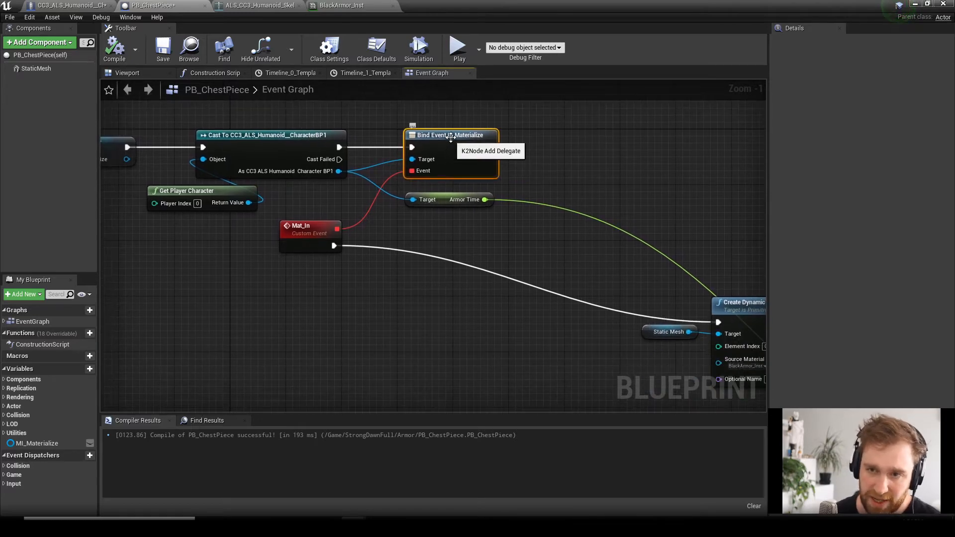
drag(450, 137, 429, 136)
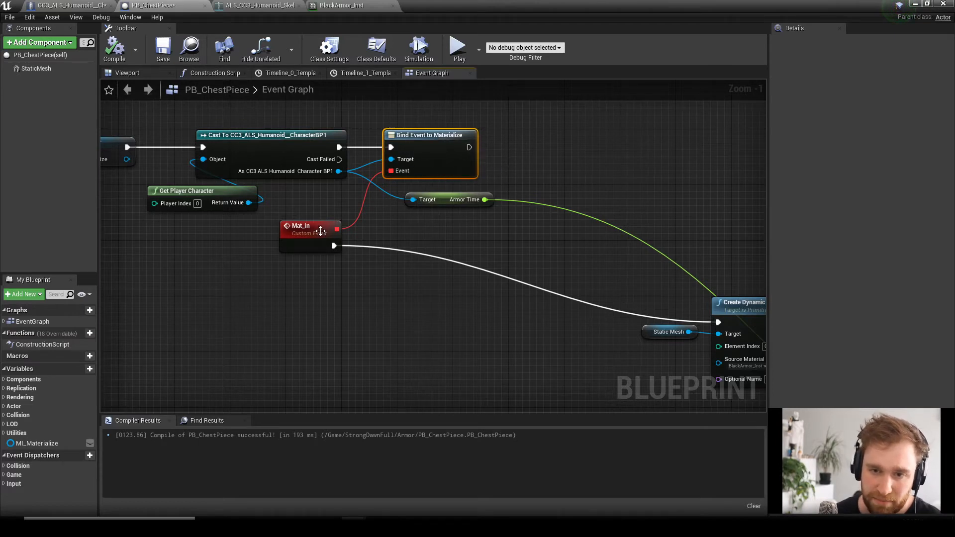
drag(319, 233, 333, 305)
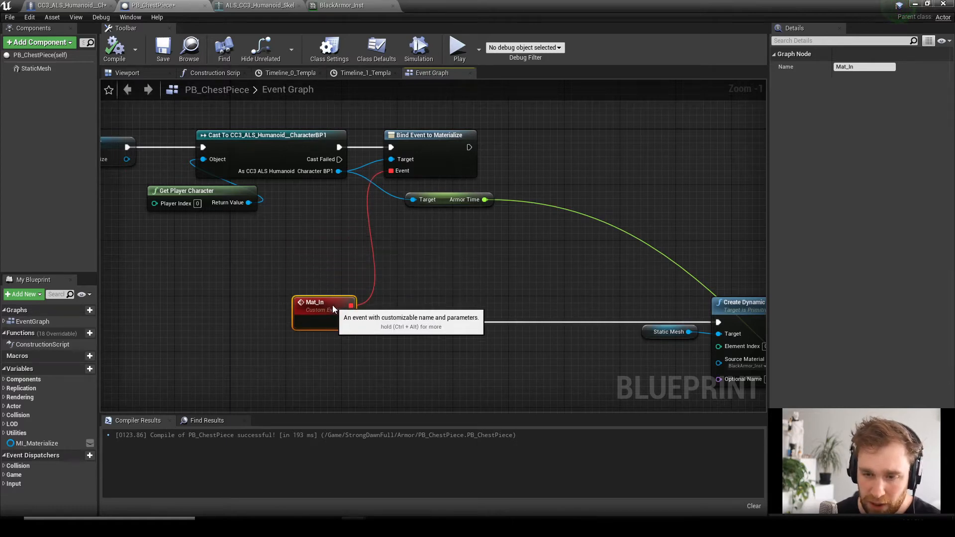
click(369, 360)
scroll(373, 367, down, 1)
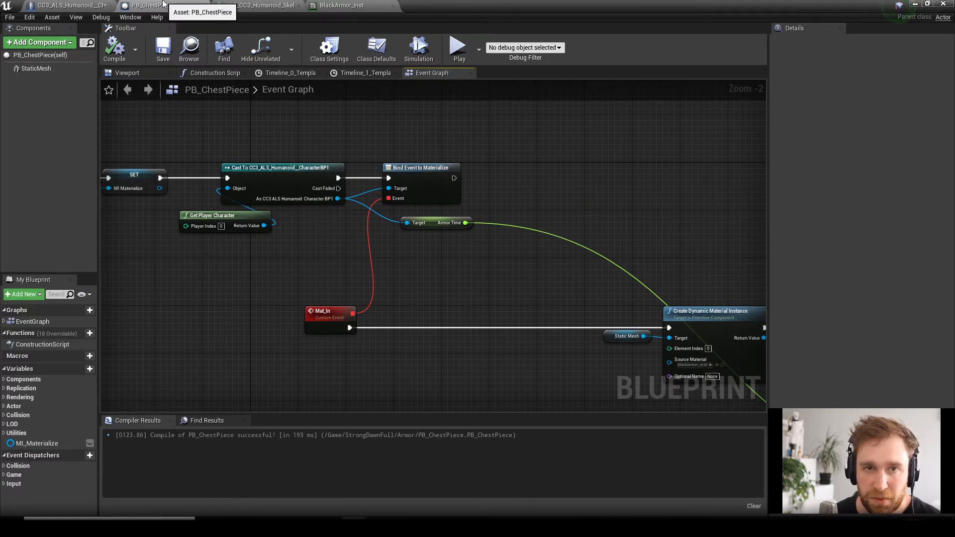
- Align the Armor Time getter node directly beneath the Bind Event to Materialize node
right_drag(467, 302, 336, 234)
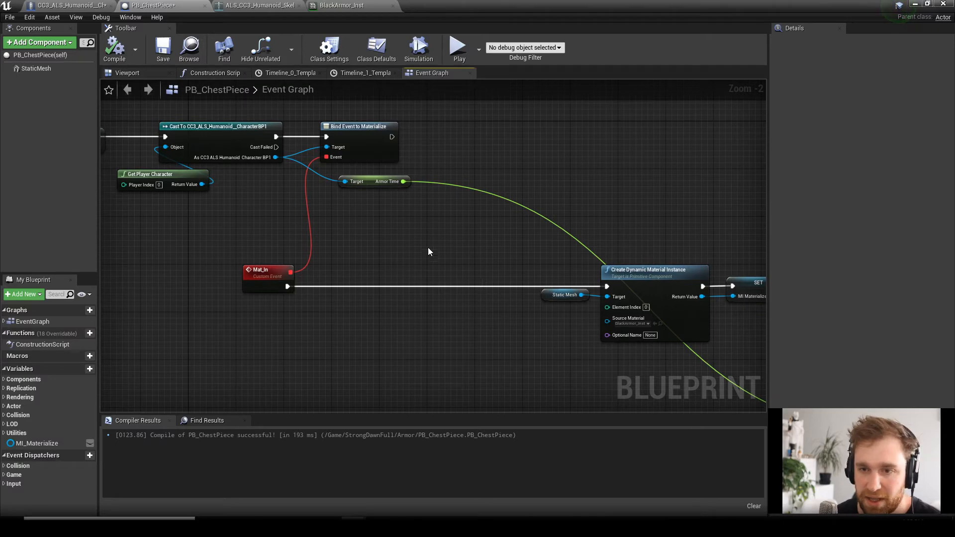
right_drag(374, 259, 446, 299)
click(420, 221)
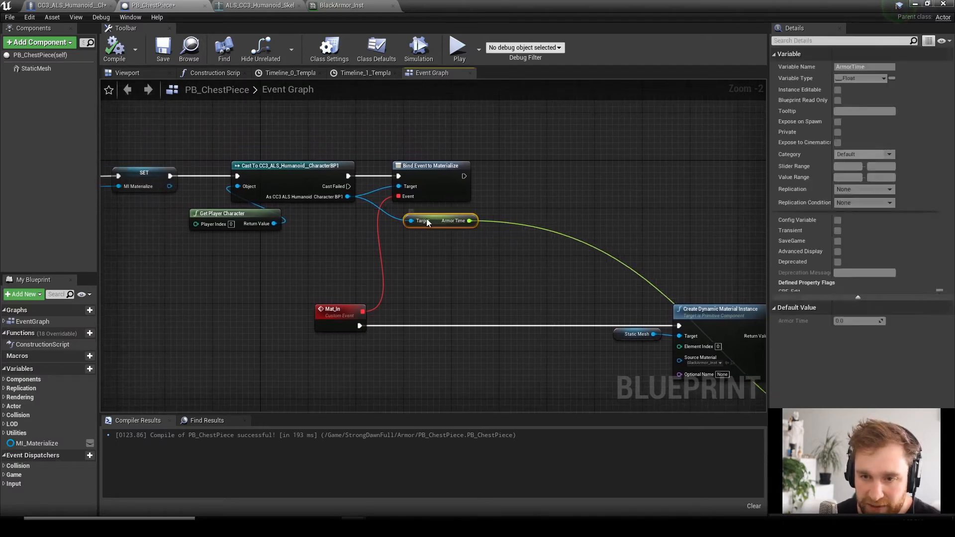
drag(412, 225, 437, 224)
click(409, 258)
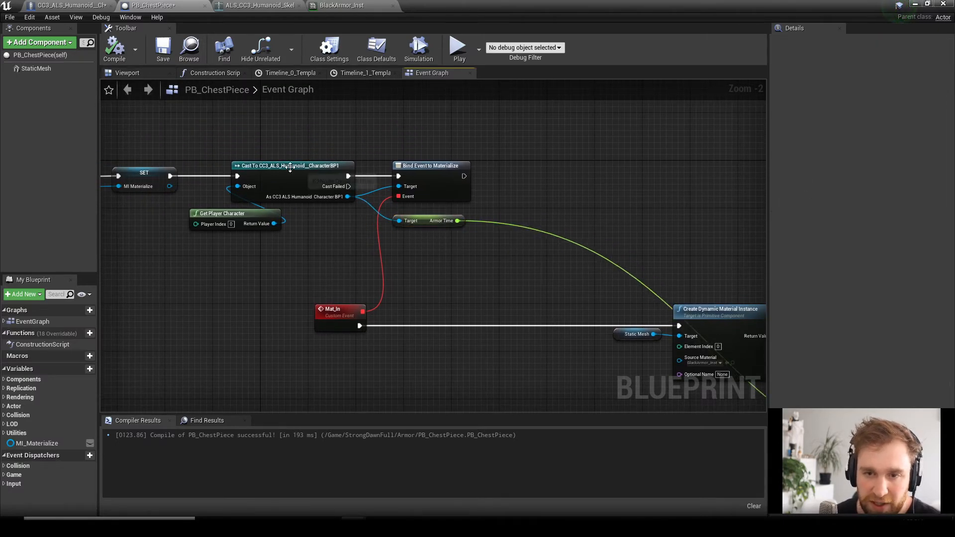
- Add an AI Type getter from the character cast's output in PB_ChestPiece and delete it again
drag(348, 197, 437, 258)
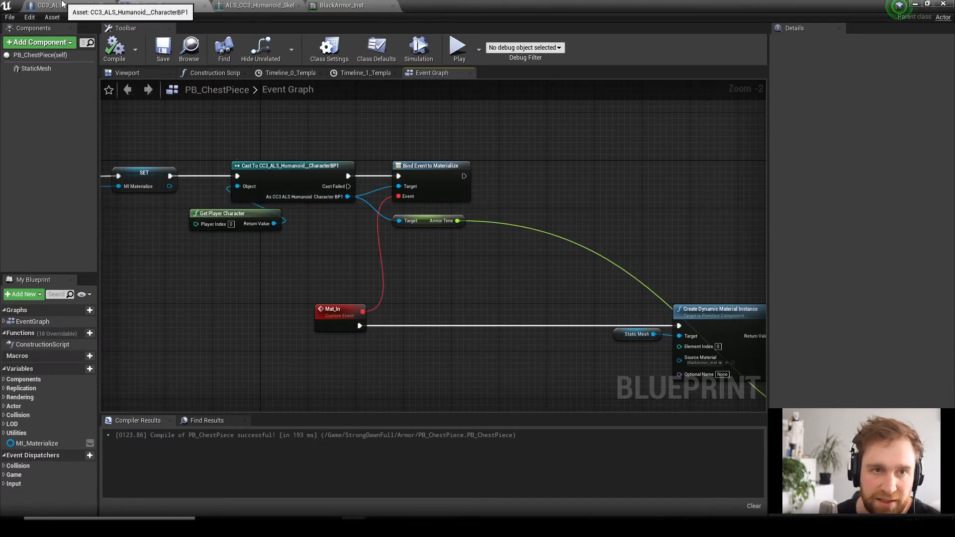
click(62, 6)
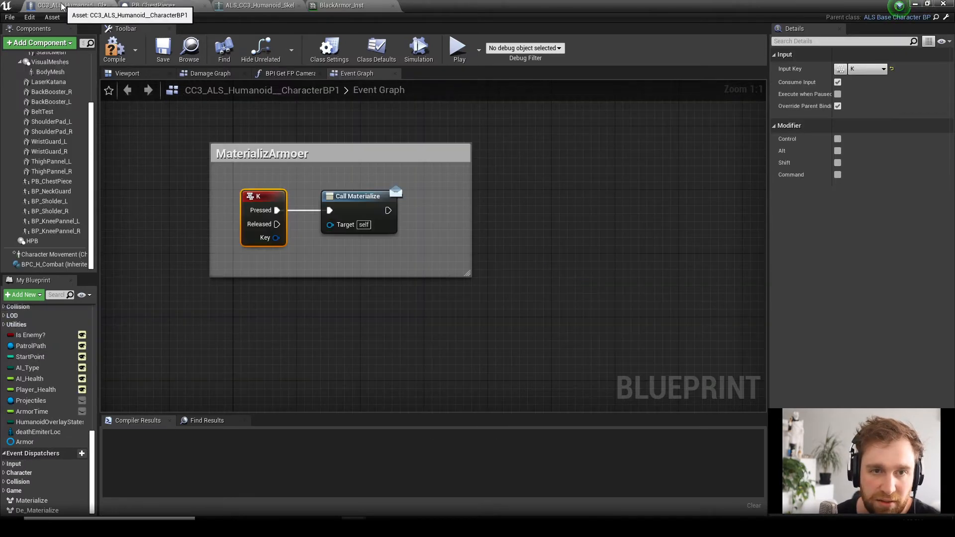
scroll(43, 423, up, 1)
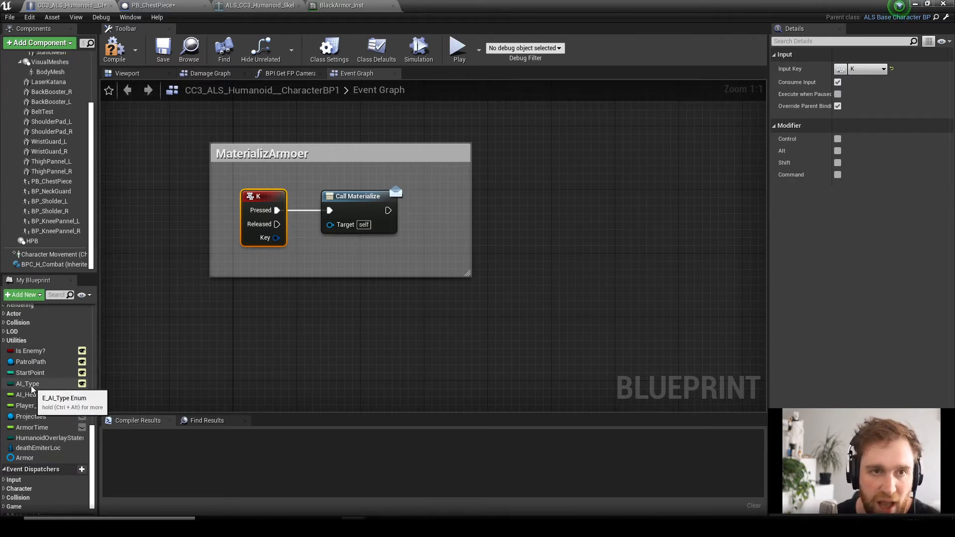
click(151, 5)
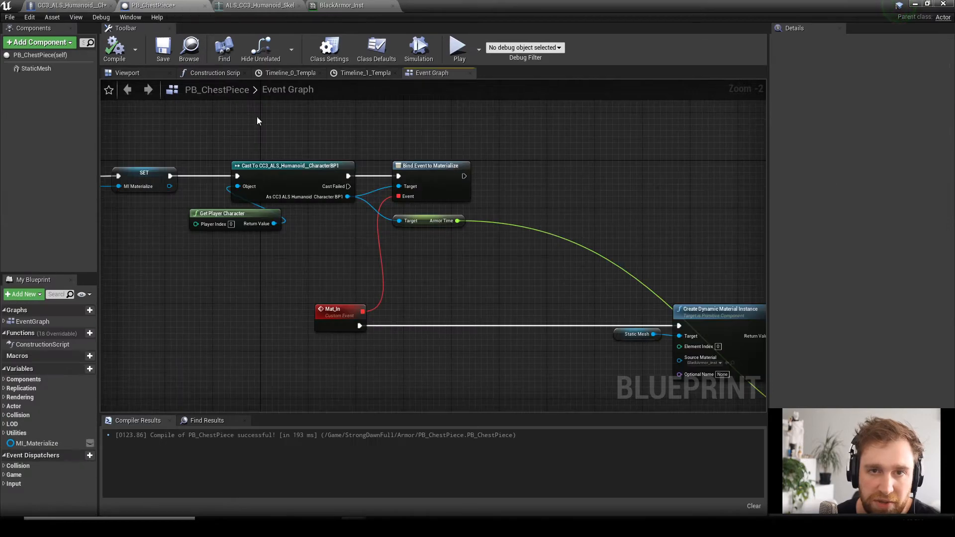
drag(347, 196, 334, 253)
text(get ai)
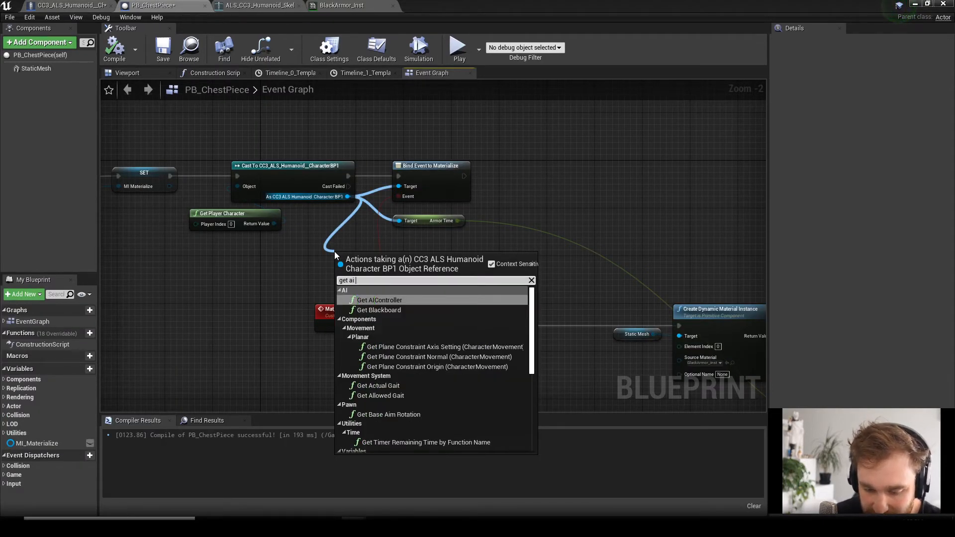
text( ty)
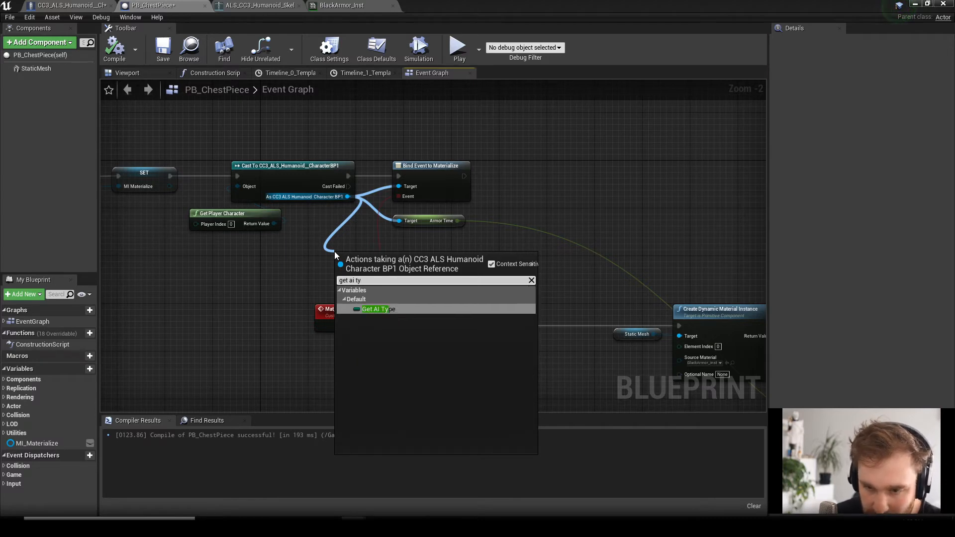
click(393, 309)
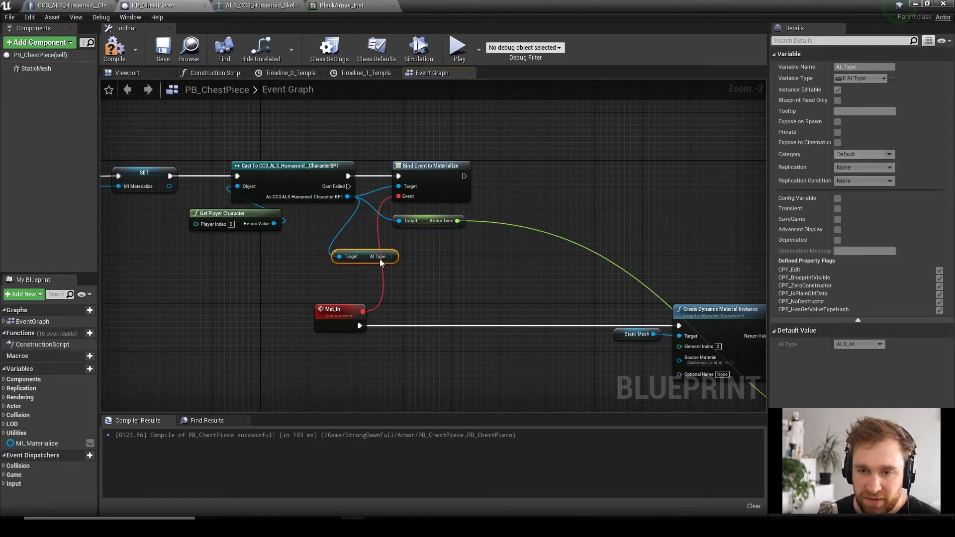
key(Delete)
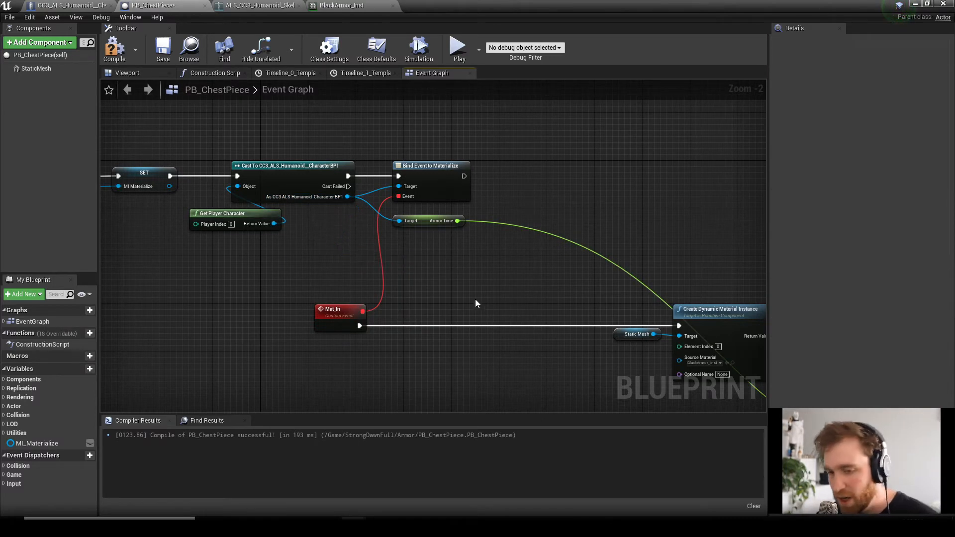
- Move the Create Dynamic Material Instance node and the SET, Timeline_0 and Set Scalar Parameter Value nodes after it closer to Mat_In
right_drag(446, 272, 326, 224)
scroll(326, 222, down, 1)
right_drag(375, 253, 421, 186)
scroll(520, 328, down, 1)
right_drag(520, 329, 363, 304)
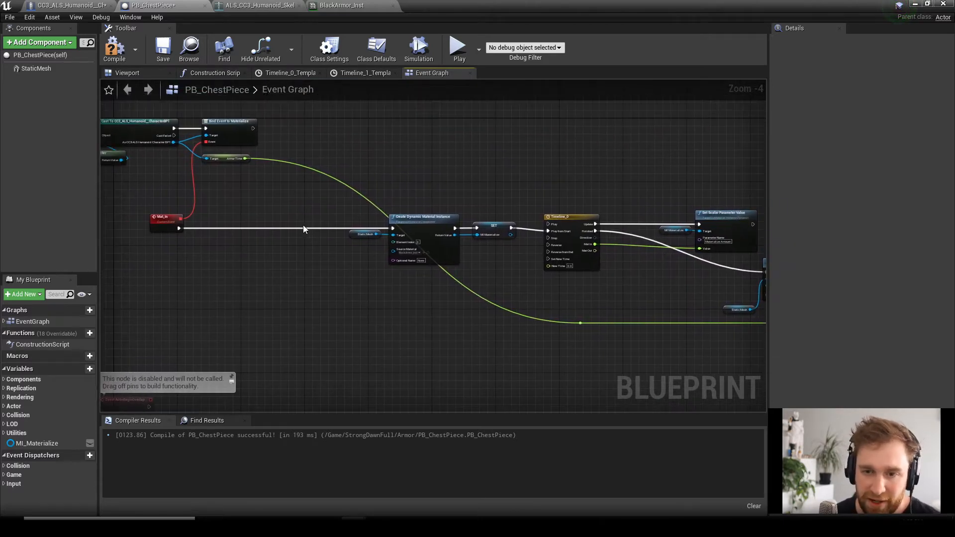
drag(423, 253, 706, 286)
scroll(651, 307, down, 2)
right_drag(607, 318, 551, 276)
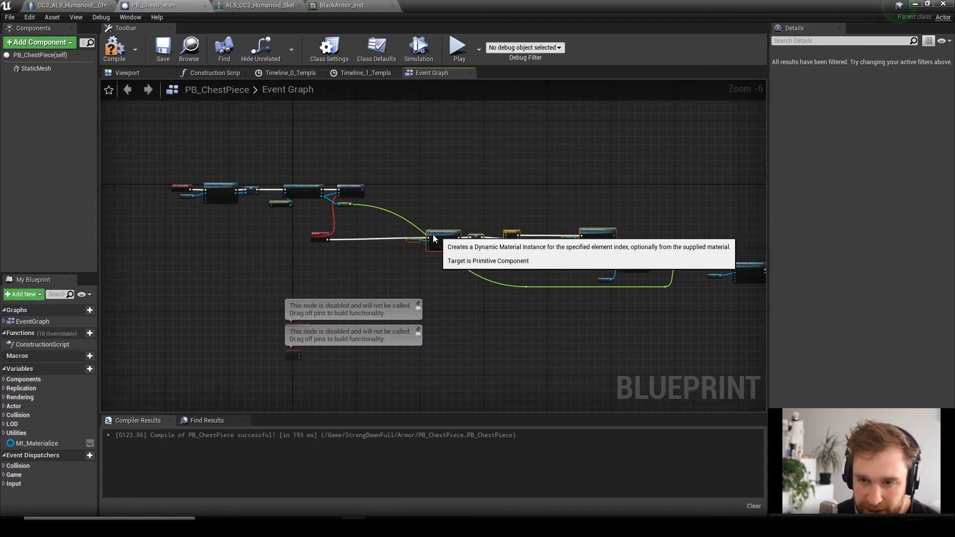
scroll(364, 234, up, 5)
right_drag(348, 279, 314, 280)
- Lower the Static Mesh getter so it sits beneath the execution wire between Mat_In and Create Dynamic Material Instance
click(351, 297)
scroll(352, 297, down, 1)
right_drag(434, 288, 467, 322)
drag(277, 242, 281, 256)
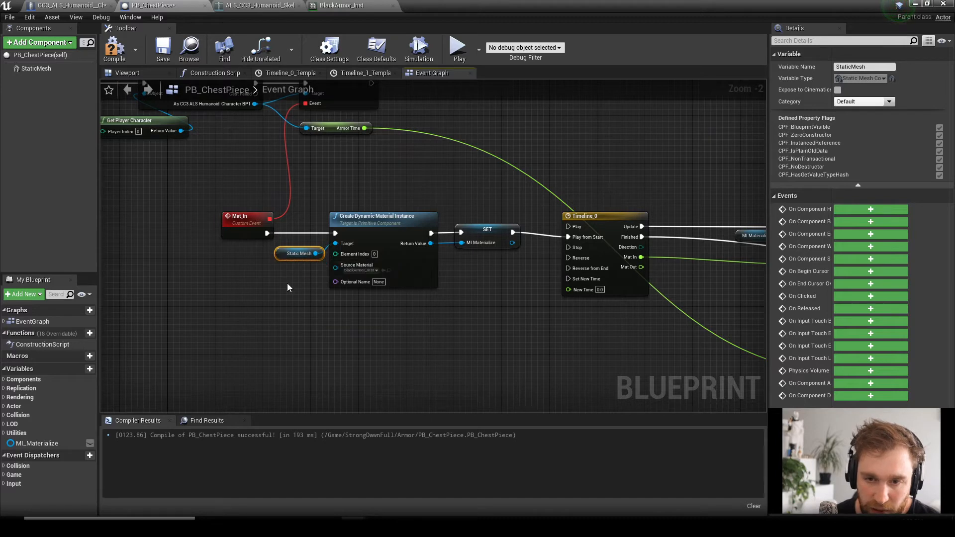
- Review the Event BeginPlay chain and the source material of Mat_In's Create Dynamic Material Instance node
right_drag(447, 312, 454, 338)
right_drag(394, 335, 383, 277)
right_drag(246, 244, 588, 340)
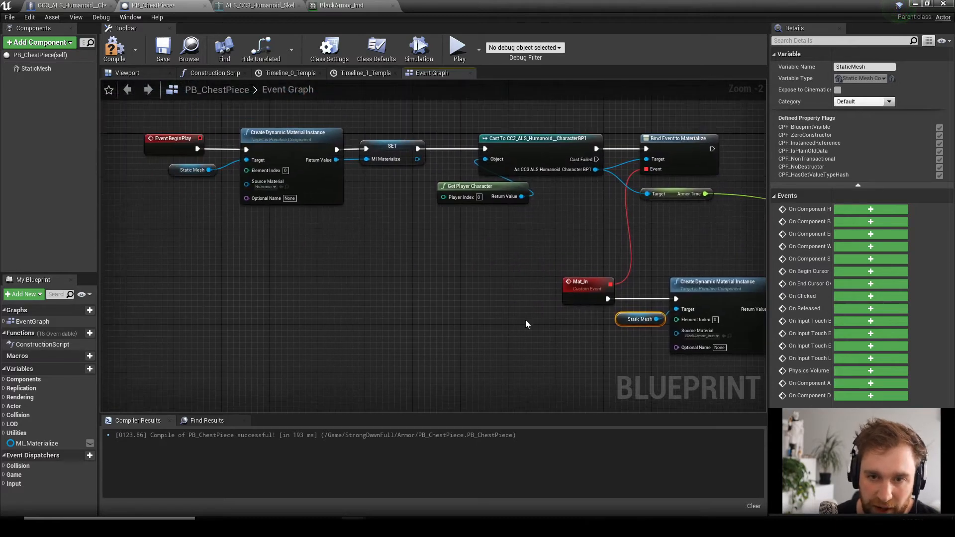
right_drag(398, 273, 71, 205)
right_drag(375, 307, 348, 280)
scroll(346, 284, up, 2)
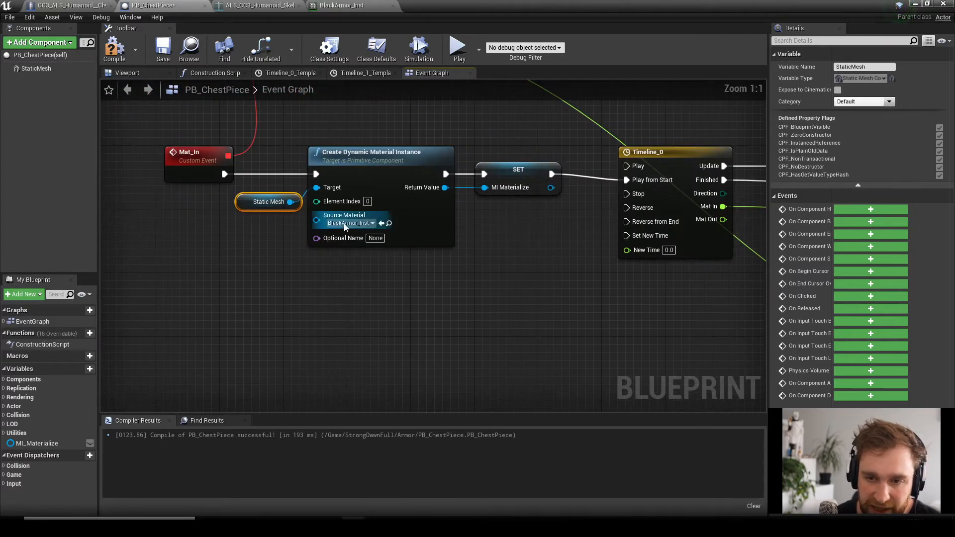
scroll(429, 296, down, 2)
right_drag(430, 298, 343, 244)
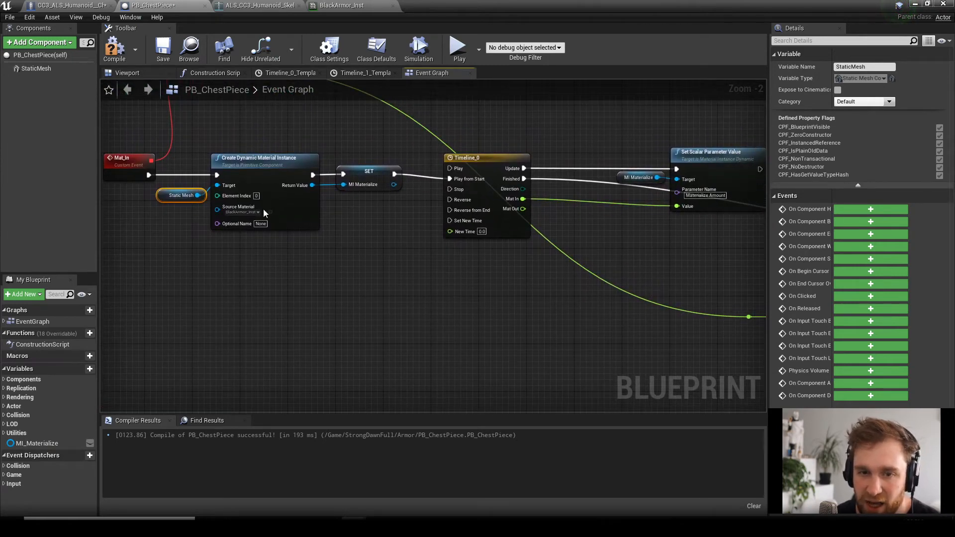
- Move the Timeline_0 node directly beneath the SET MI Materialize node
scroll(465, 279, down, 1)
right_drag(465, 279, 392, 286)
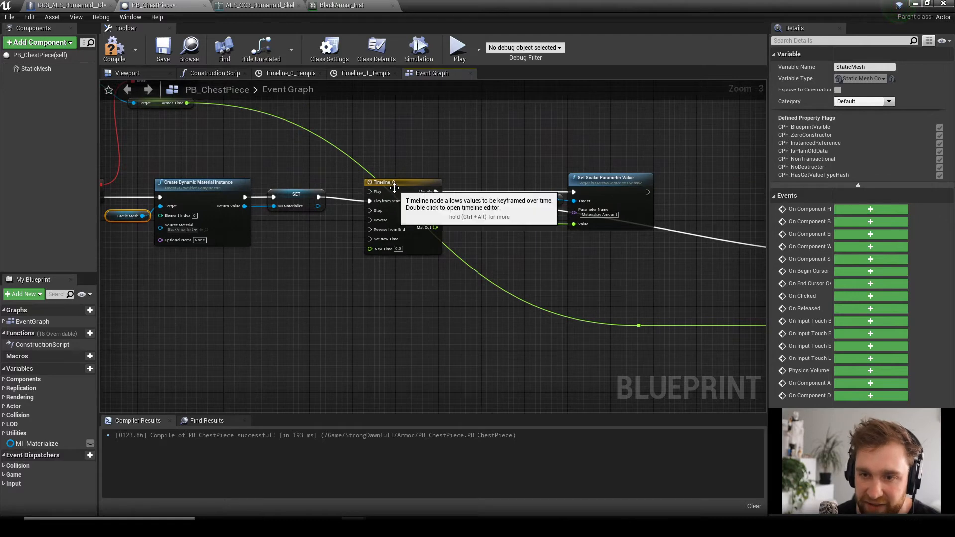
drag(390, 189, 301, 226)
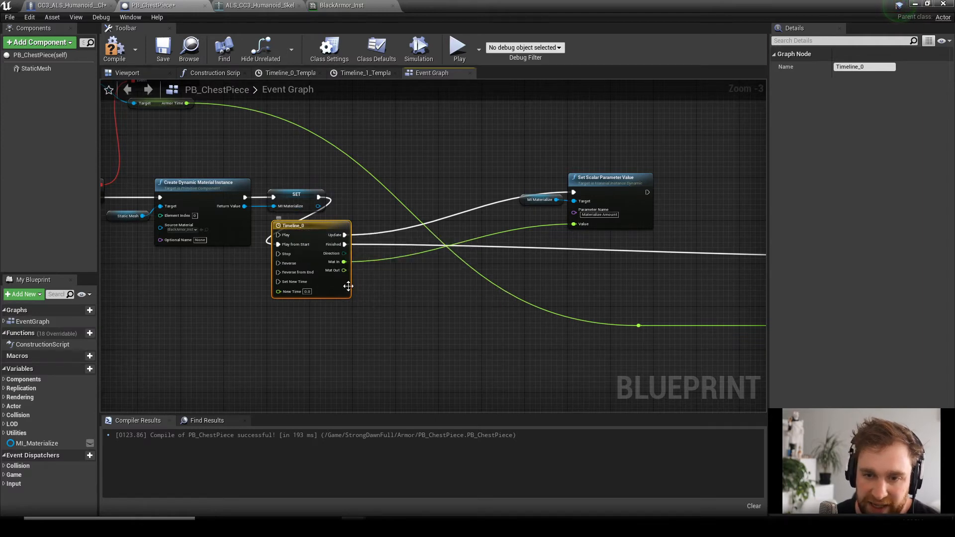
scroll(328, 274, up, 3)
right_drag(327, 272, 327, 254)
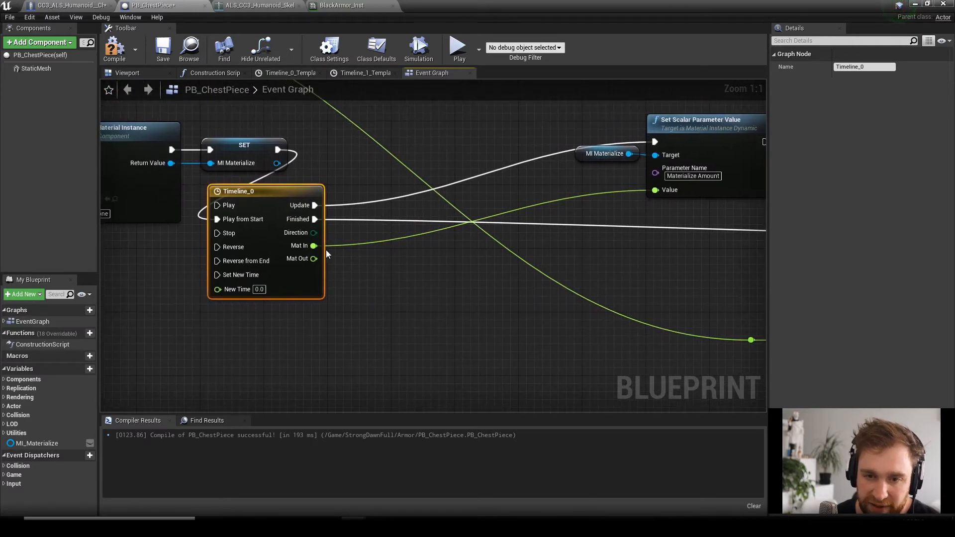
- Move Set Scalar Parameter Value and its MI Materialize getter next to Timeline_0, with the getter just before the Target input
right_drag(485, 315, 311, 298)
scroll(429, 266, down, 1)
right_drag(429, 266, 431, 294)
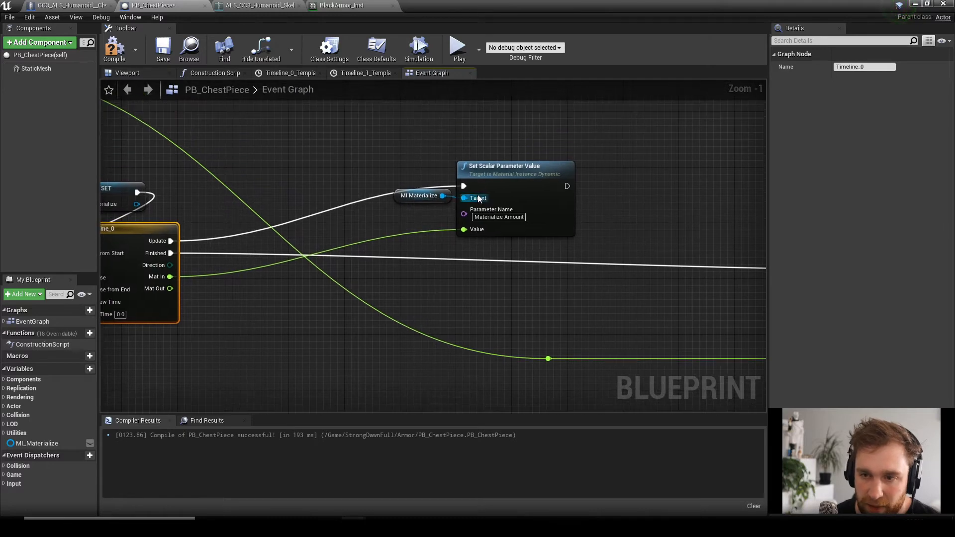
drag(499, 166, 296, 223)
drag(399, 197, 188, 267)
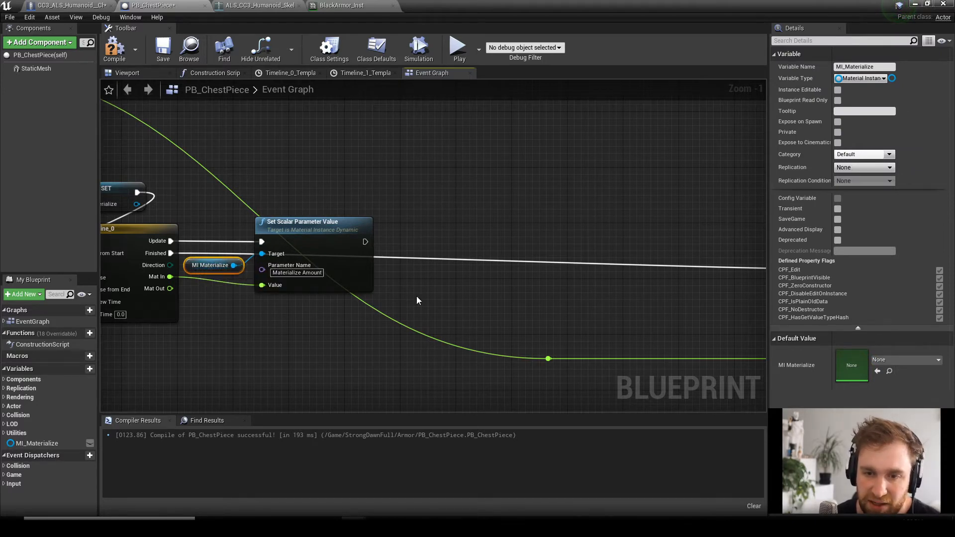
click(288, 313)
click(304, 273)
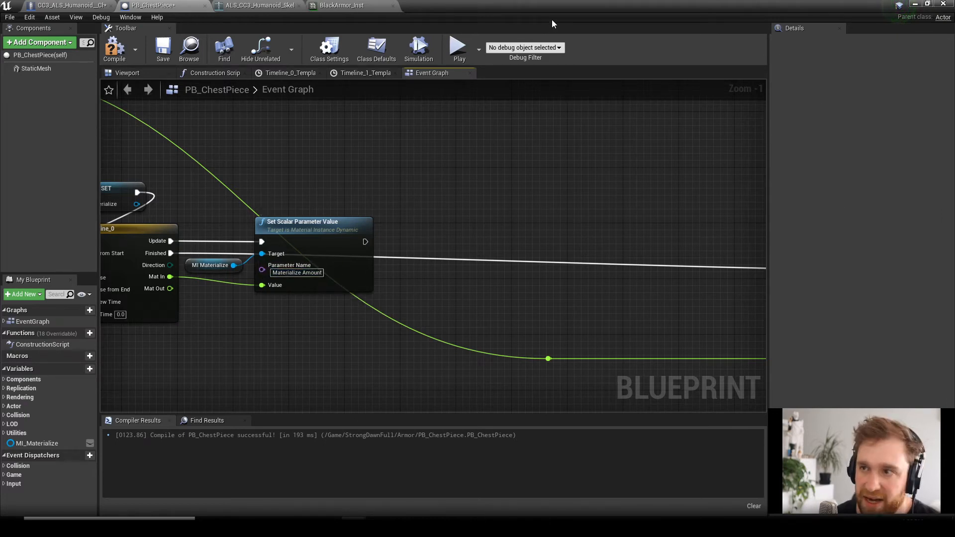
- Examine the Materialize Amount parameter in BlackArmor_Inst and compare it with the Set Scalar Parameter Value node's parameter name
click(342, 6)
scroll(582, 378, down, 1)
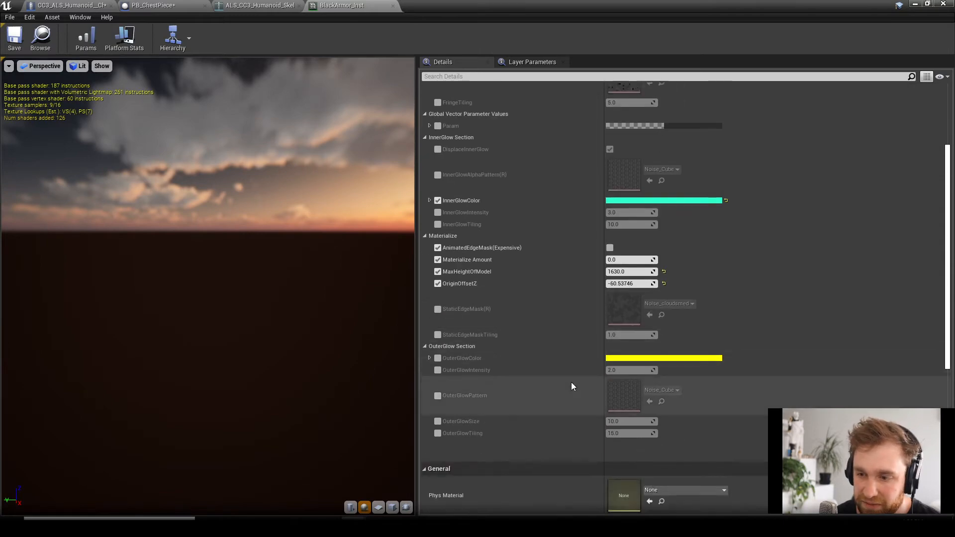
scroll(571, 387, down, 5)
scroll(571, 388, up, 5)
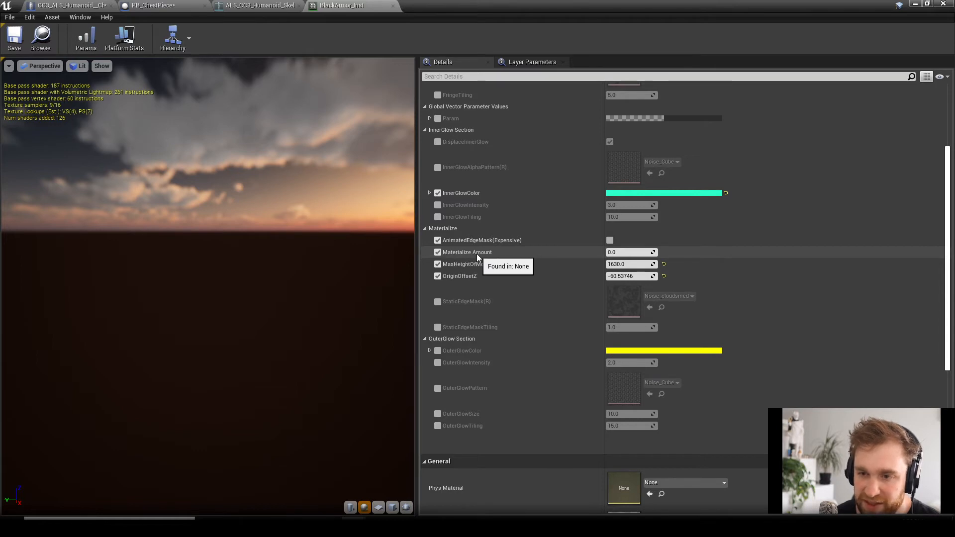
click(171, 7)
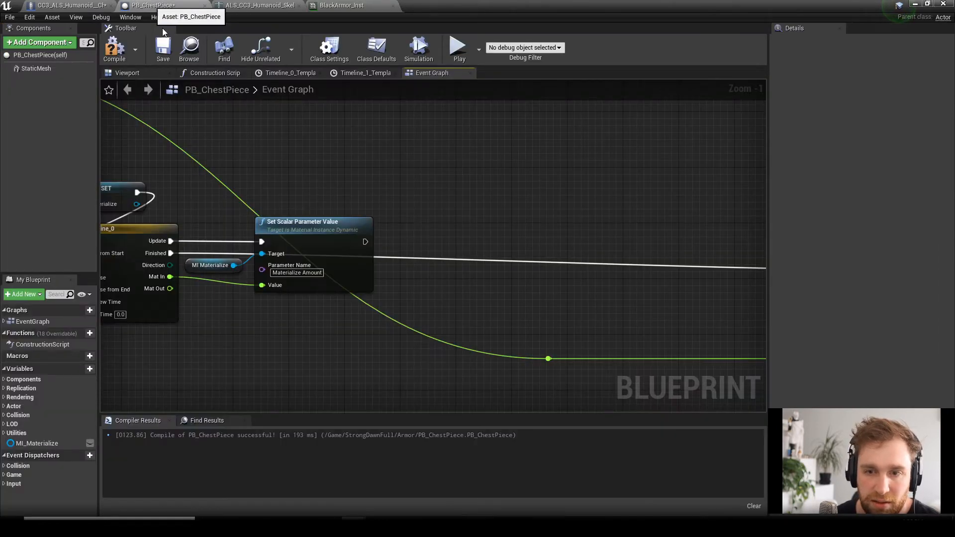
click(317, 227)
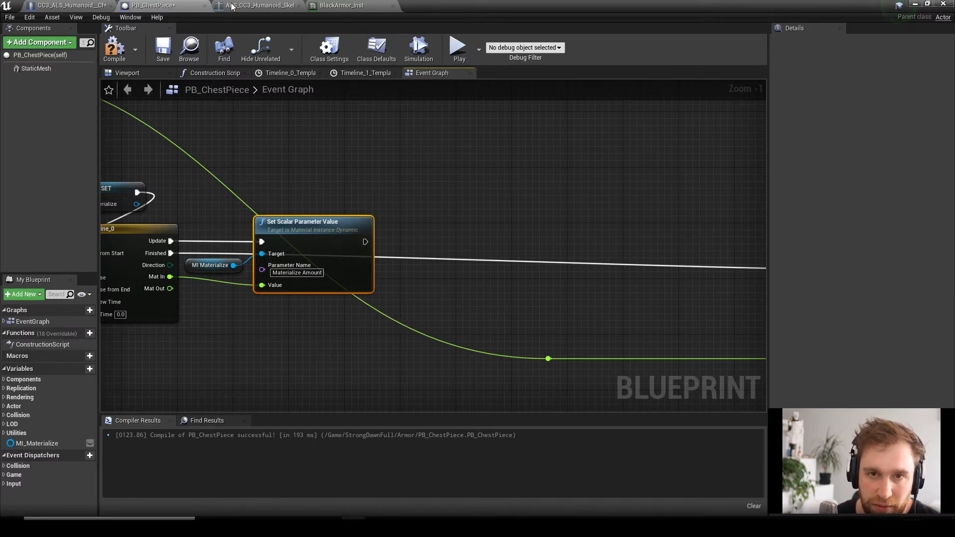
click(358, 5)
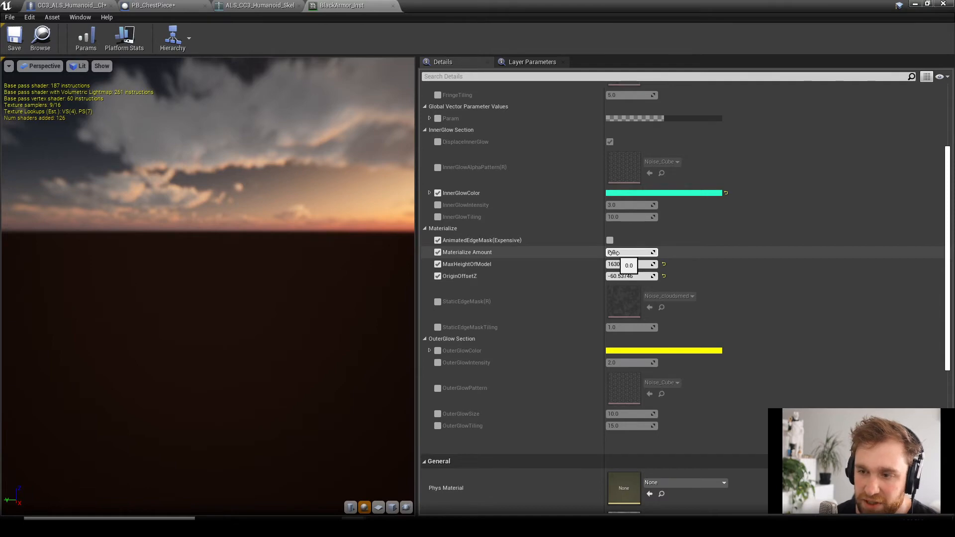
- Open Timeline_0 in PB_ChestPiece and move the middle key of the Mat_In curve to about 0.9 seconds
click(83, 6)
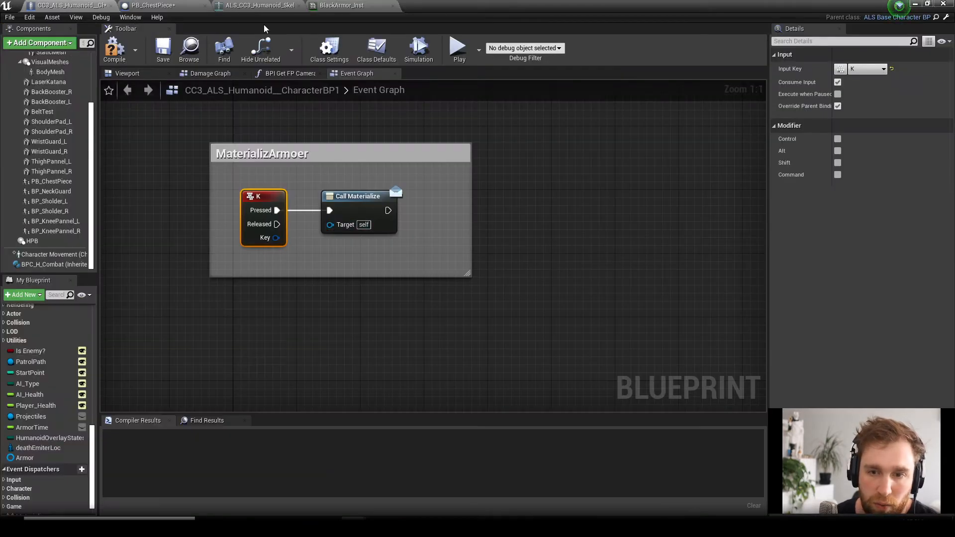
click(260, 6)
click(152, 6)
right_drag(275, 336, 459, 355)
double_click(308, 252)
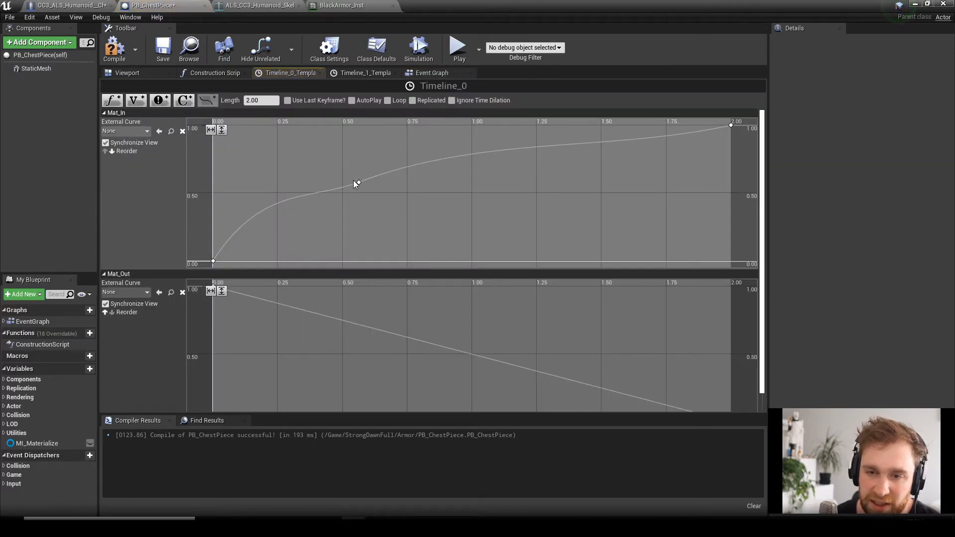
drag(357, 183, 417, 185)
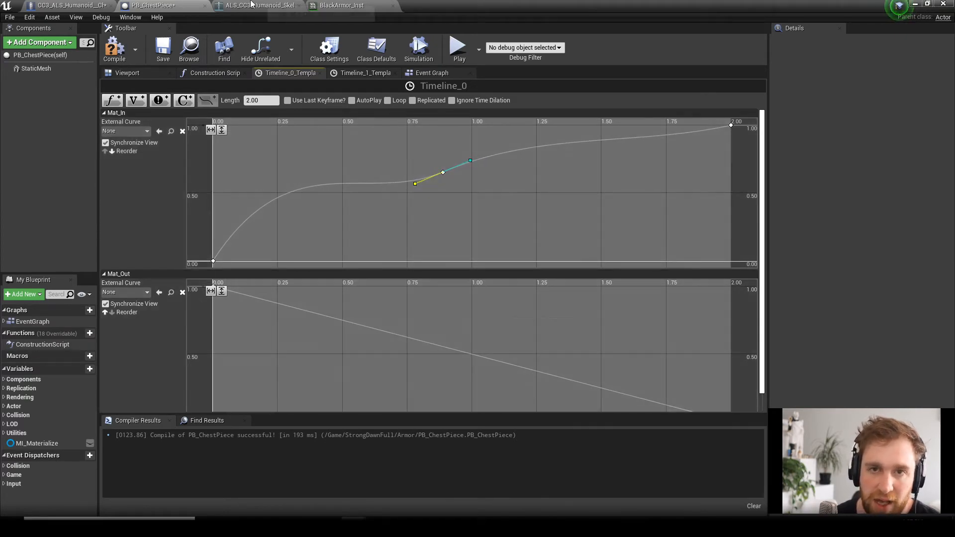
click(247, 5)
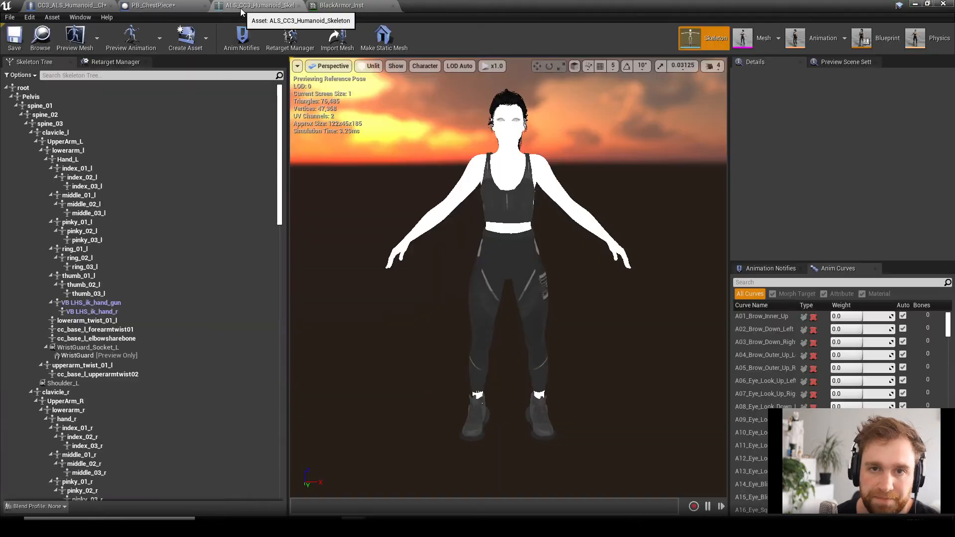
click(145, 4)
click(351, 4)
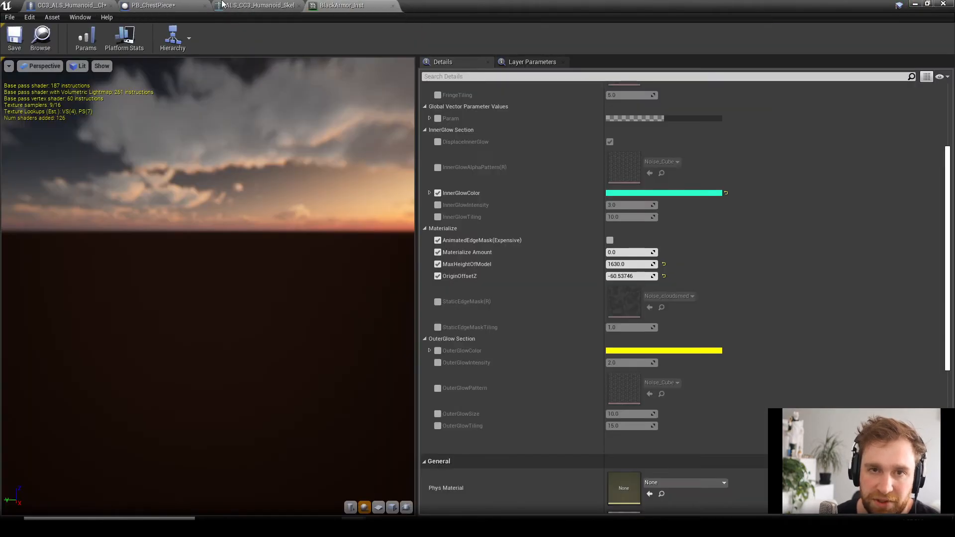
click(199, 4)
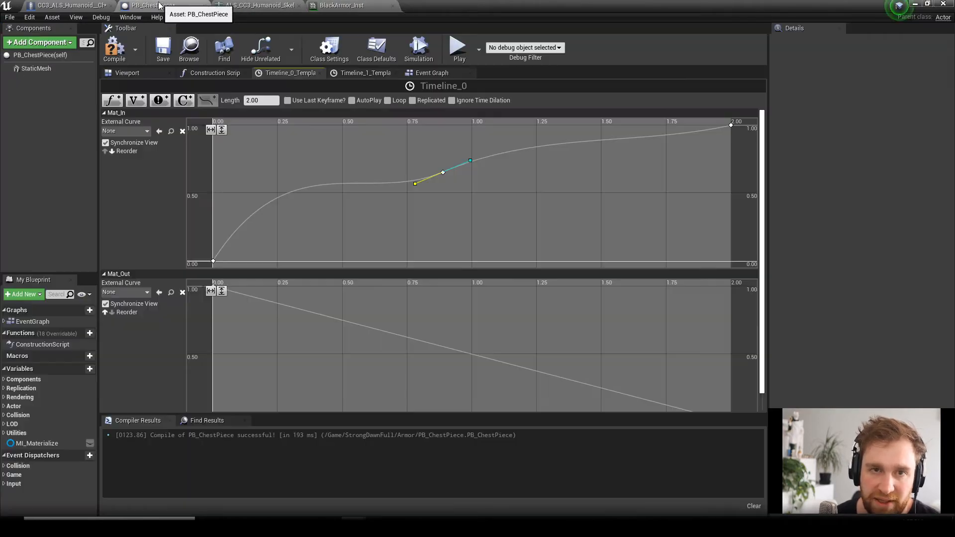
click(247, 4)
click(69, 6)
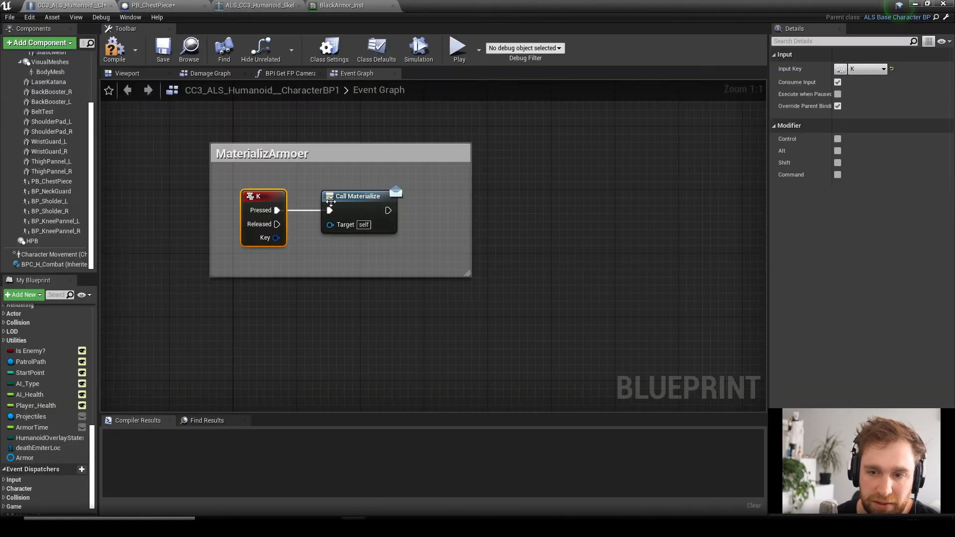
- In the PB_ChestPiece event graph, move Set Material and its Static Mesh getter directly beneath the Set Scalar Parameter Value node fed by Timeline_0
click(151, 5)
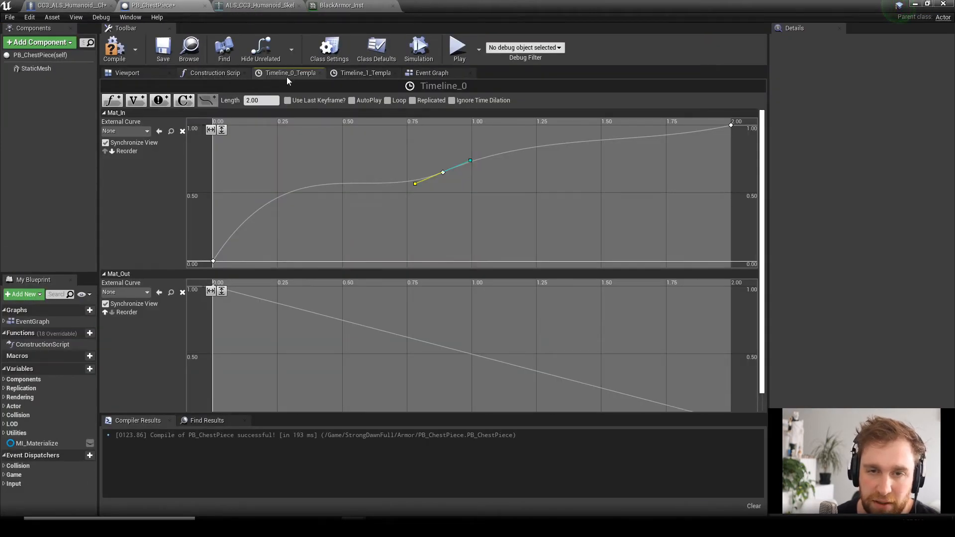
click(420, 75)
right_drag(518, 166, 441, 157)
click(432, 169)
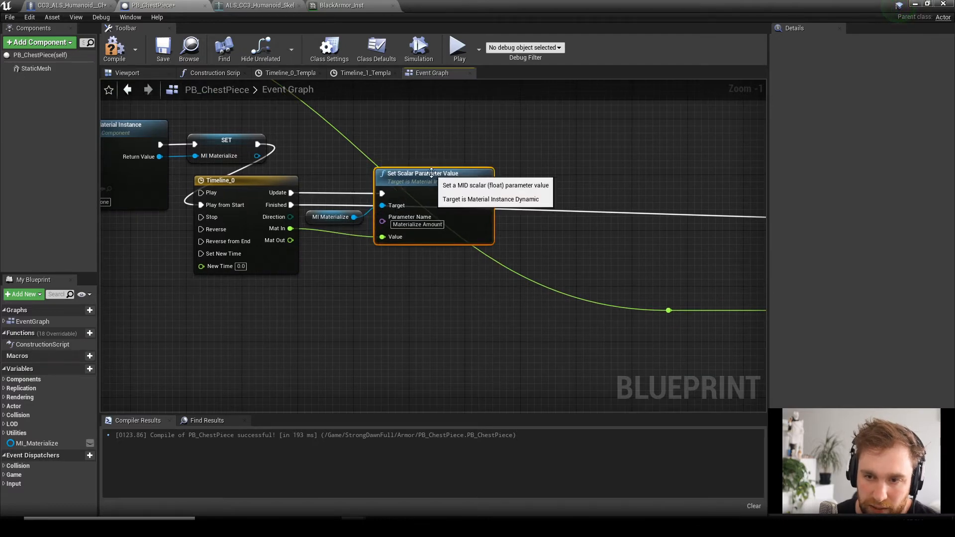
scroll(466, 192, down, 2)
right_drag(517, 217, 291, 193)
scroll(441, 229, down, 2)
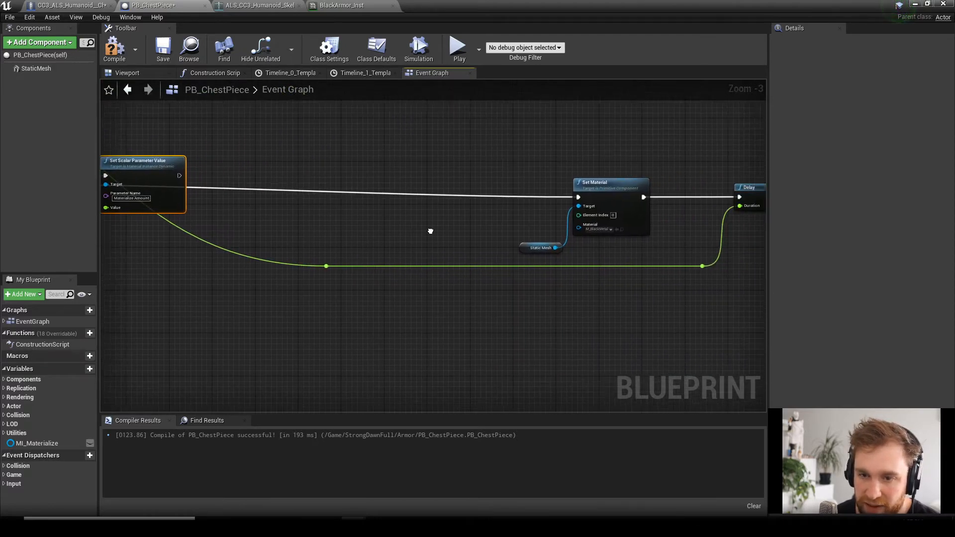
drag(533, 241, 534, 244)
drag(517, 202, 469, 207)
drag(407, 210, 256, 228)
scroll(250, 260, up, 4)
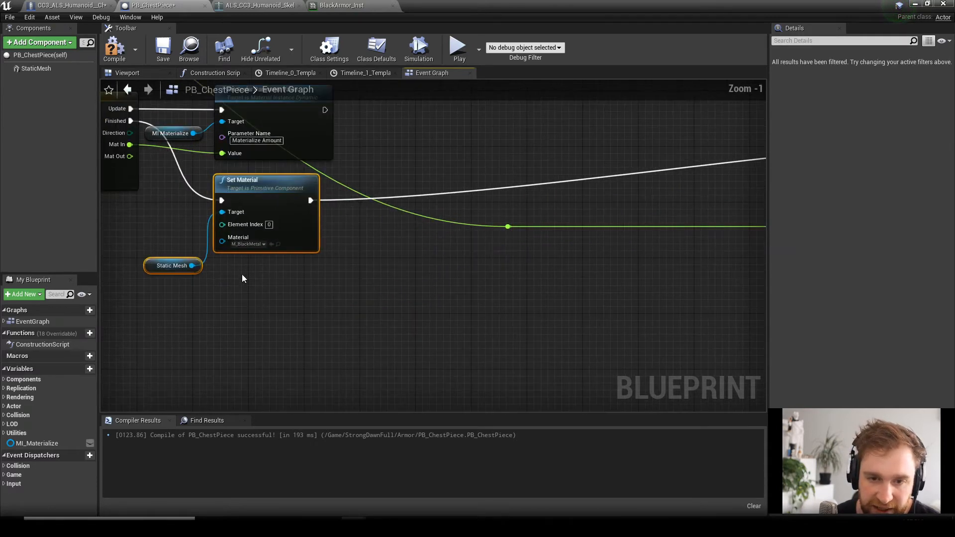
scroll(242, 277, up, 1)
right_drag(243, 278, 340, 328)
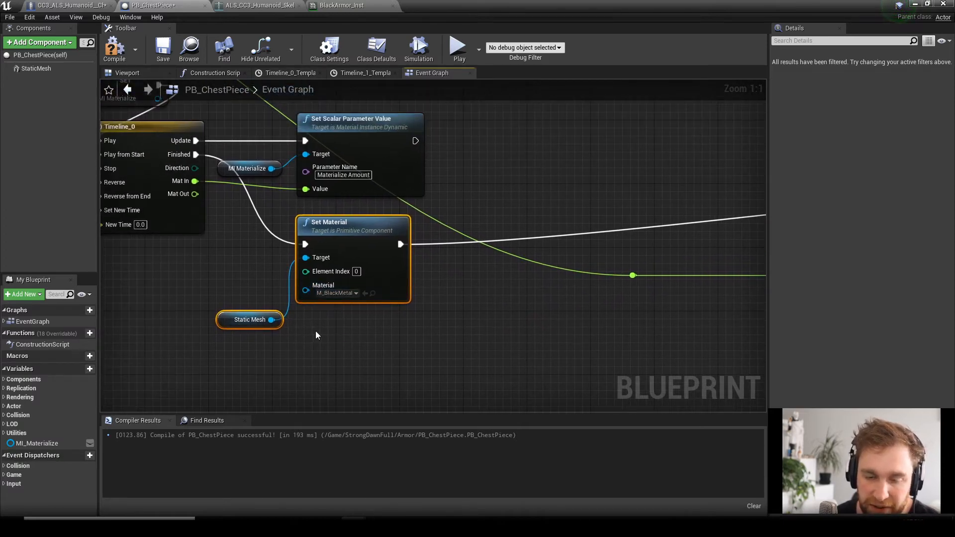
mouse_move(240, 319)
mouse_down()
mouse_move(239, 287)
mouse_move(240, 311)
mouse_up()
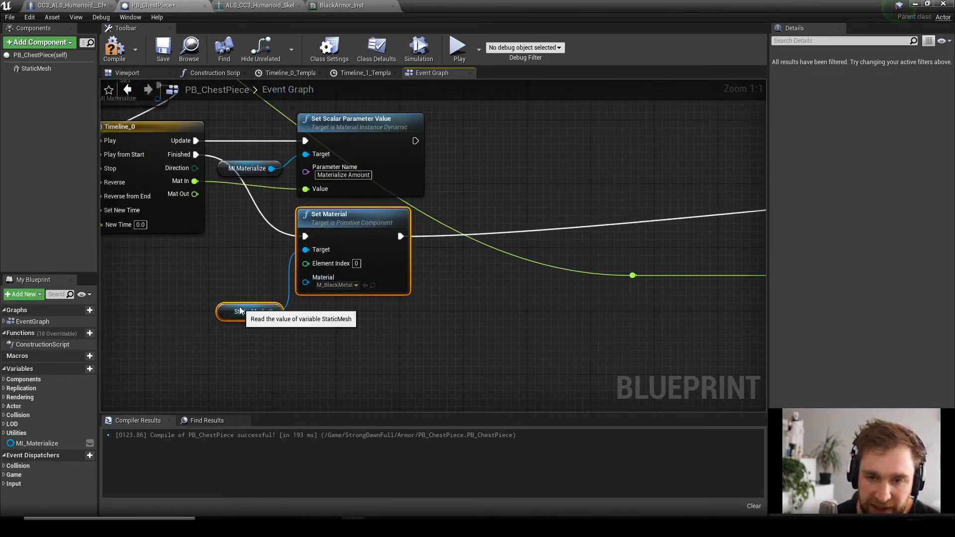
click(333, 335)
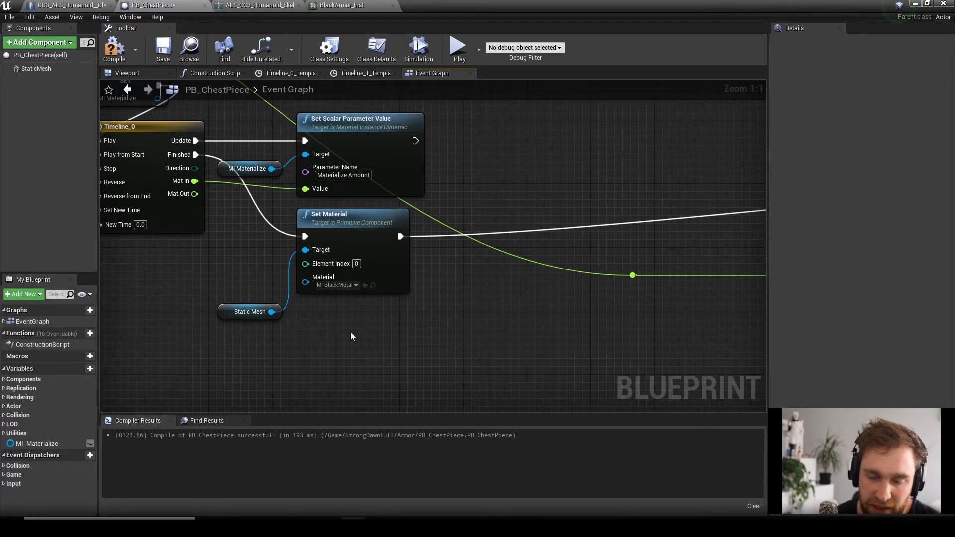
- Move the Delay node and its Duration reroute point back toward Set Material, placing Delay roughly level with Set Material
right_drag(521, 294, 533, 323)
scroll(446, 312, down, 1)
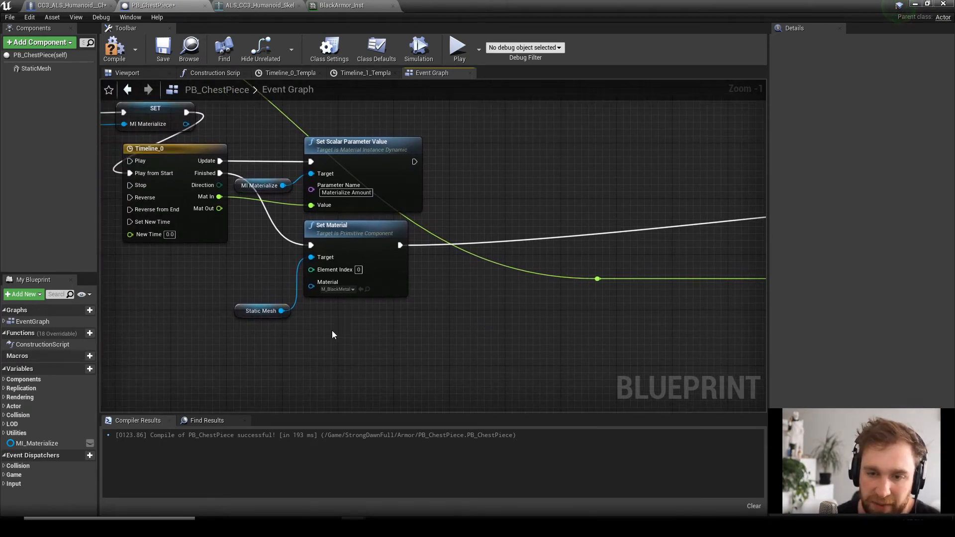
right_drag(519, 298, 287, 341)
scroll(344, 318, down, 2)
scroll(404, 308, down, 2)
scroll(349, 266, up, 4)
scroll(385, 253, down, 2)
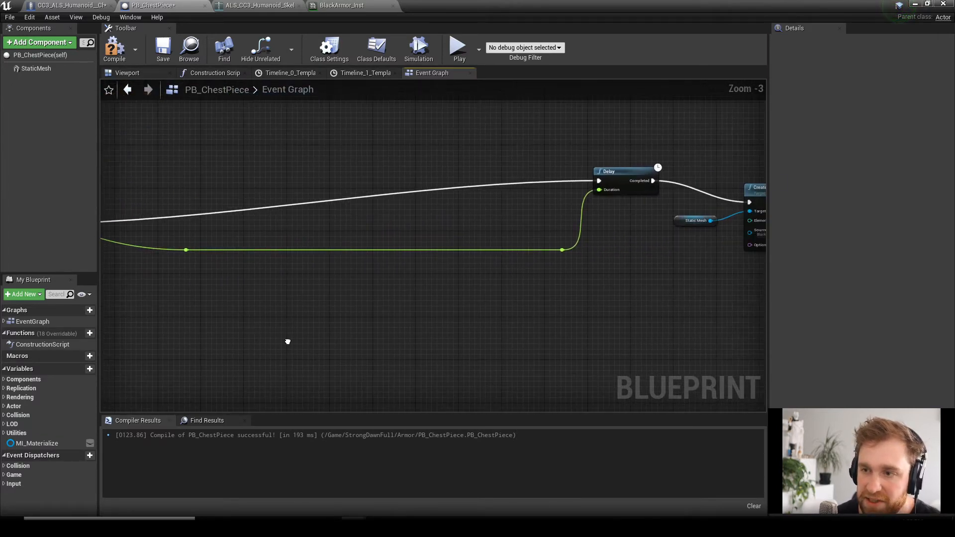
drag(642, 283, 647, 286)
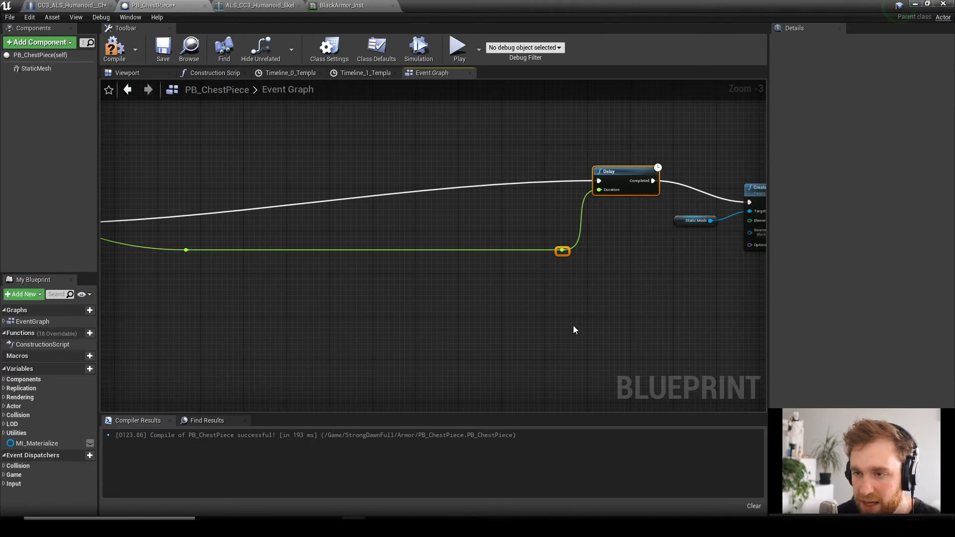
scroll(592, 326, down, 1)
right_drag(545, 217, 655, 204)
drag(653, 278, 722, 282)
drag(715, 195, 597, 226)
click(400, 334)
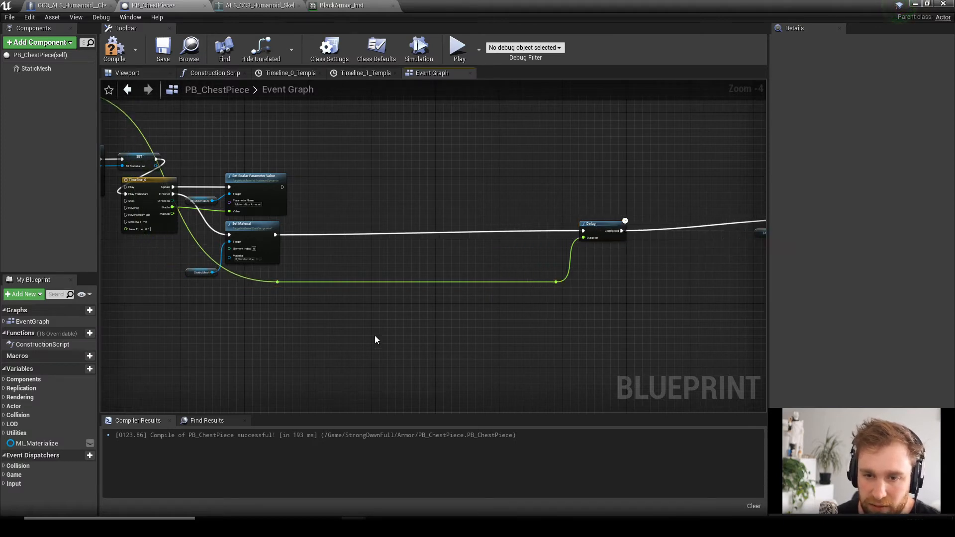
- Move the first reroute point of the Armor Time wire back until it sits beneath Timeline_0
scroll(381, 336, down, 1)
right_drag(330, 343, 490, 368)
click(463, 320)
drag(464, 320, 367, 324)
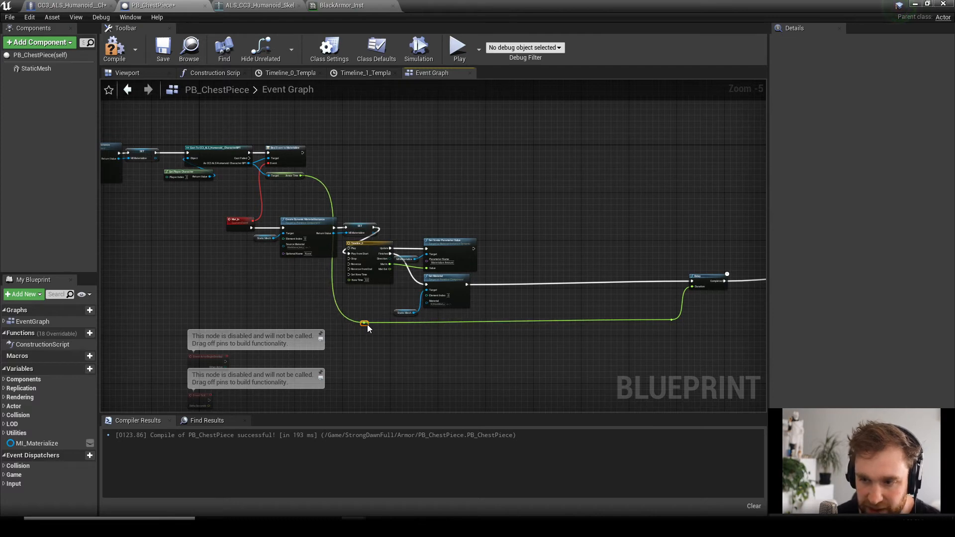
- Bring the Delay node and its neighbouring reroute point closer to Set Material and straighten the execution wire between Set Material and Delay
scroll(478, 348, down, 2)
right_drag(476, 340, 339, 297)
drag(379, 220, 449, 294)
key(Left)
key(Left)
key(Left)
key(Left)
key(Left)
key(Left)
key(Left)
key(Left)
key(Left)
key(Left)
key(Left)
key(Left)
key(Left)
key(Left)
key(Left)
key(Left)
key(Left)
key(Left)
key(Left)
key(Left)
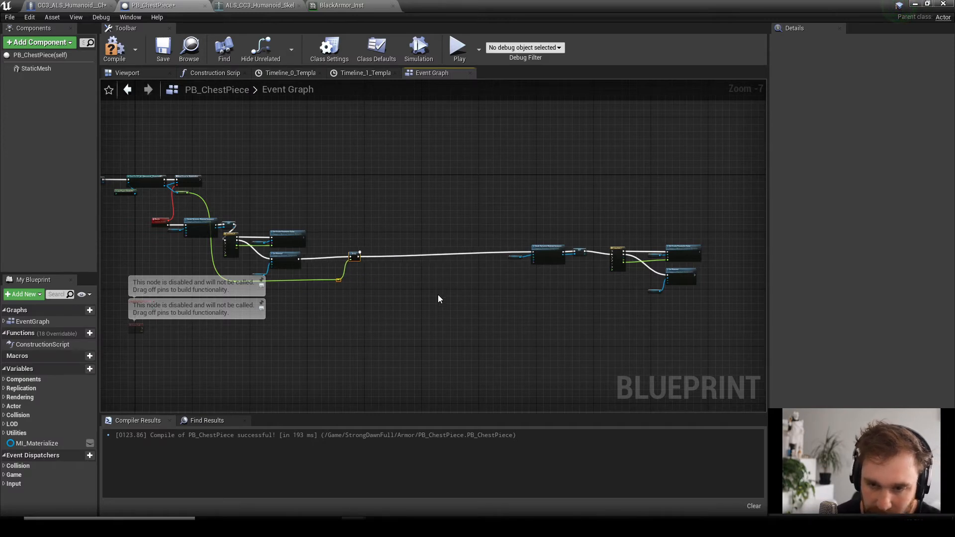
scroll(393, 307, up, 5)
right_drag(351, 214, 487, 277)
drag(425, 179, 425, 185)
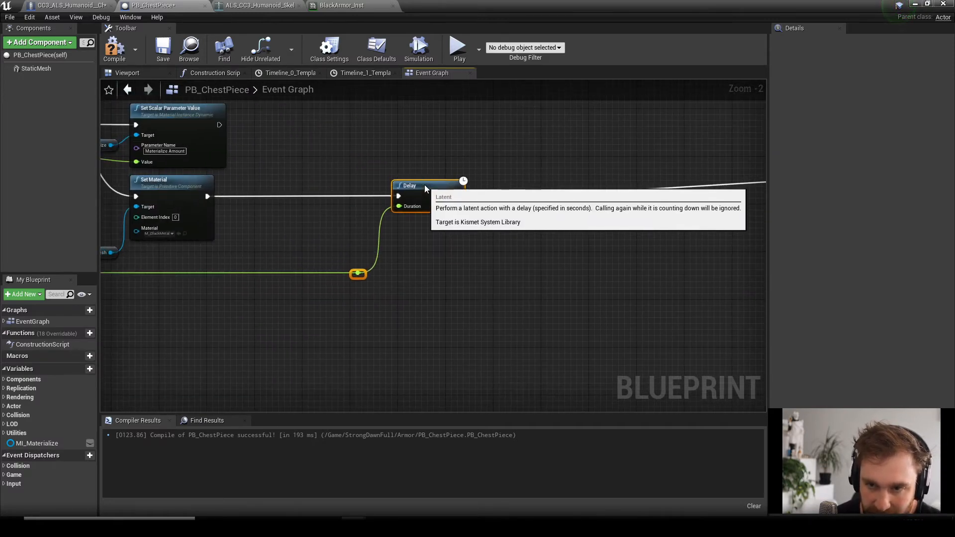
- Wrap the Delay node in a comment box titled ArmorTimeBuff
click(439, 238)
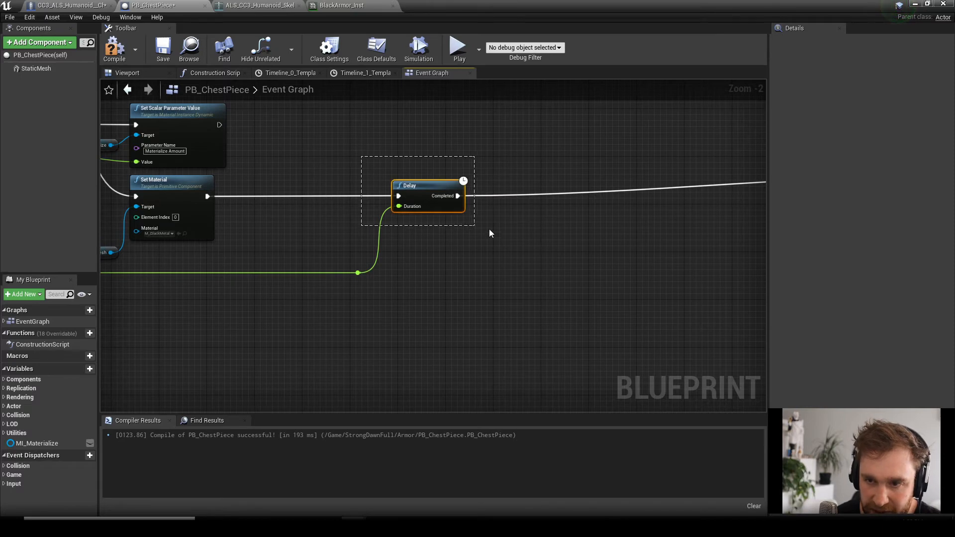
key(c)
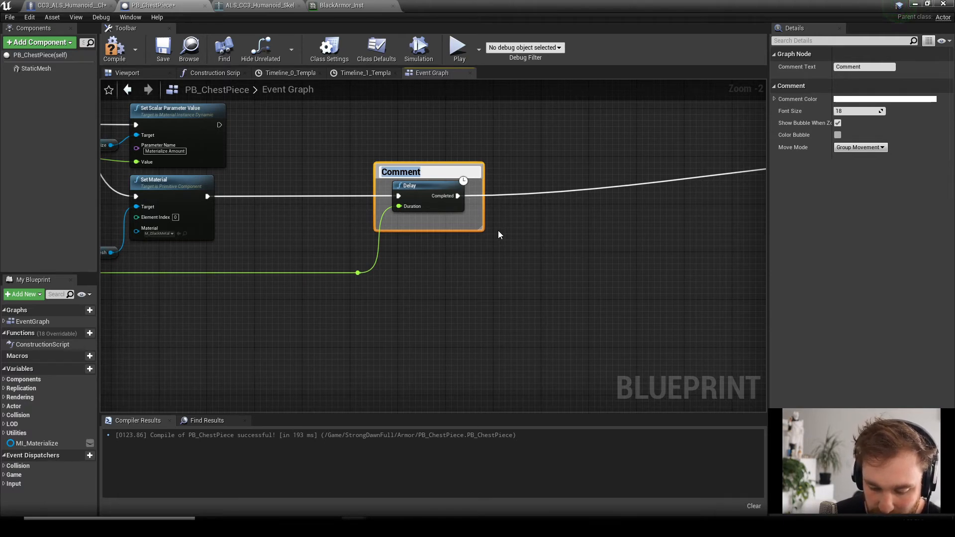
text(Arme)
key(BackSpace)
text(orTime)
text(But)
key(BackSpace)
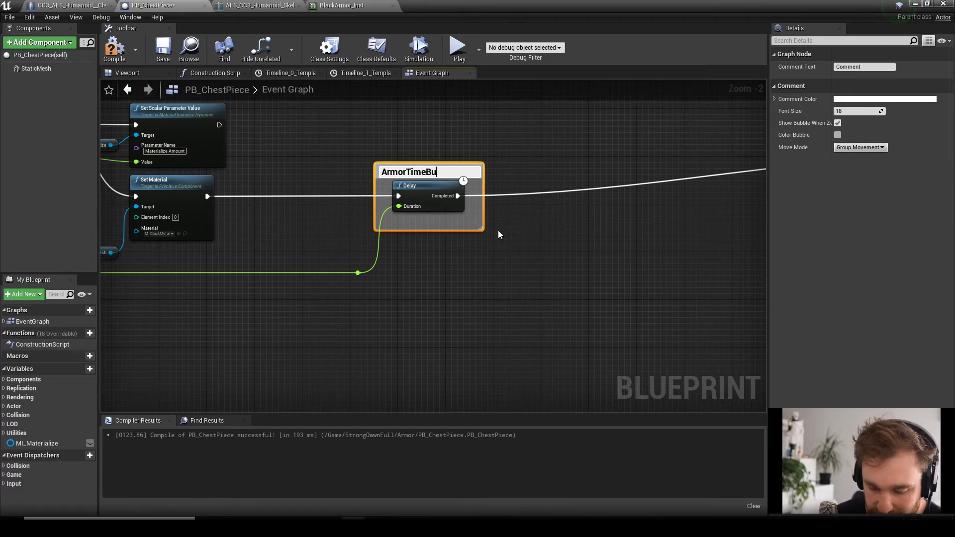
text(ff)
key(Return)
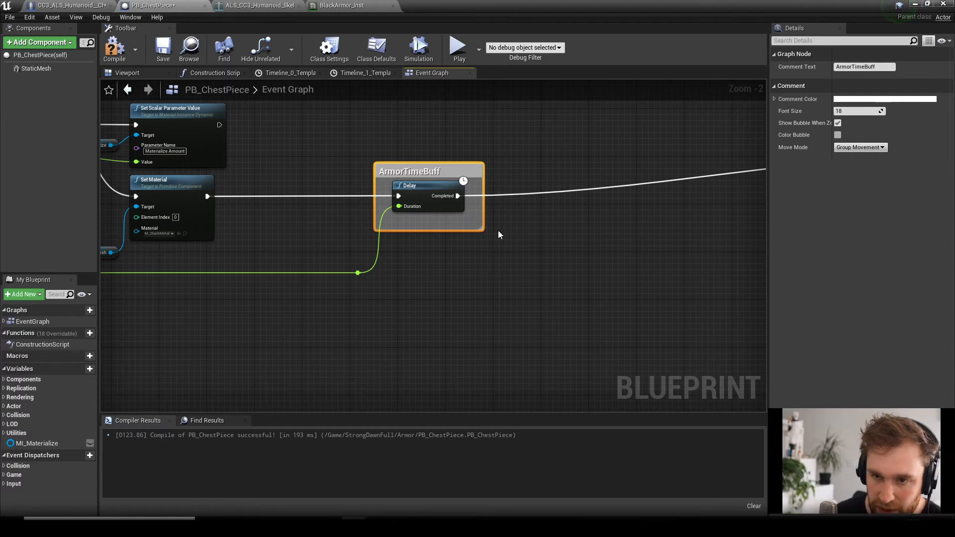
click(497, 235)
- Move the whole node chain after the Delay, from Create Dynamic Material Instance through Timeline_1 and its outputs, closer to the ArmorTimeBuff comment
scroll(509, 274, down, 4)
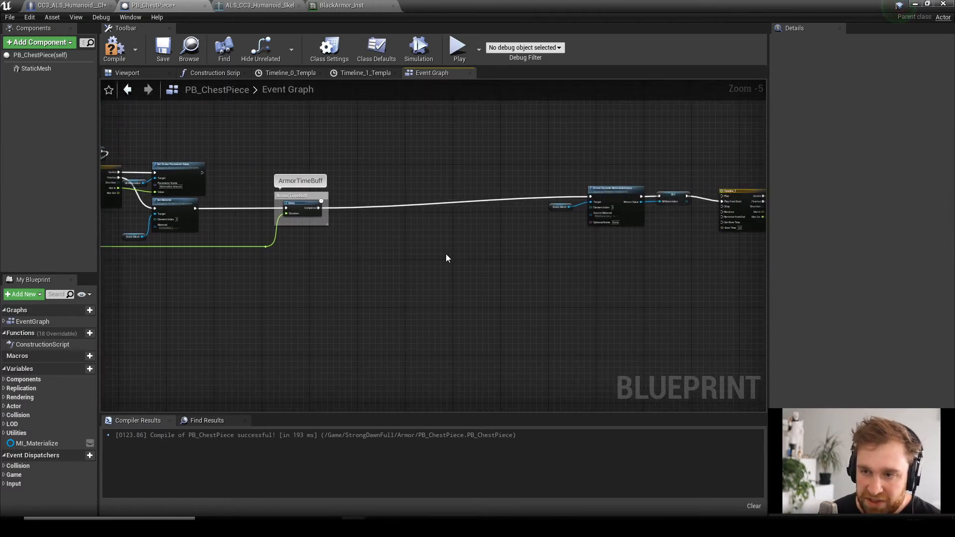
right_drag(510, 193, 374, 172)
drag(369, 153, 626, 266)
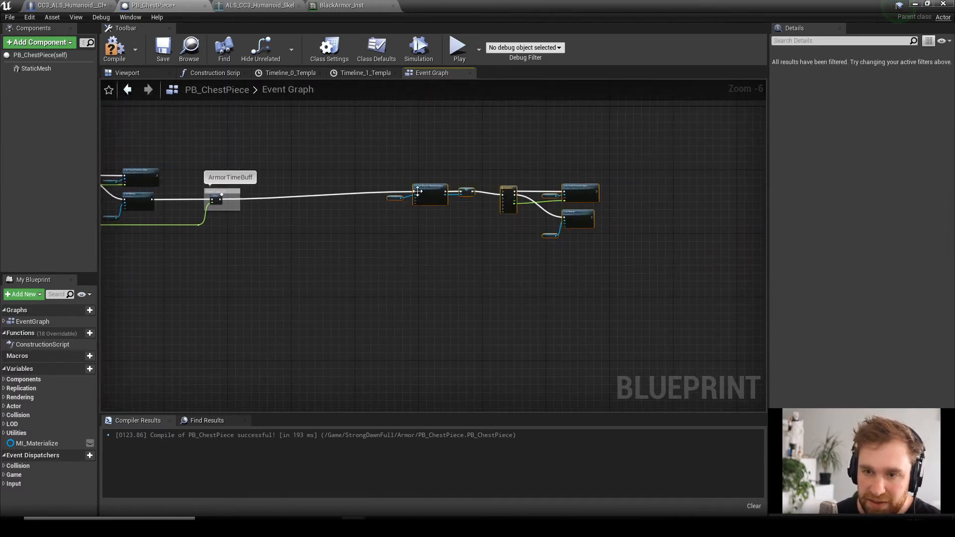
drag(401, 197, 290, 199)
scroll(290, 199, up, 4)
right_drag(280, 222, 434, 259)
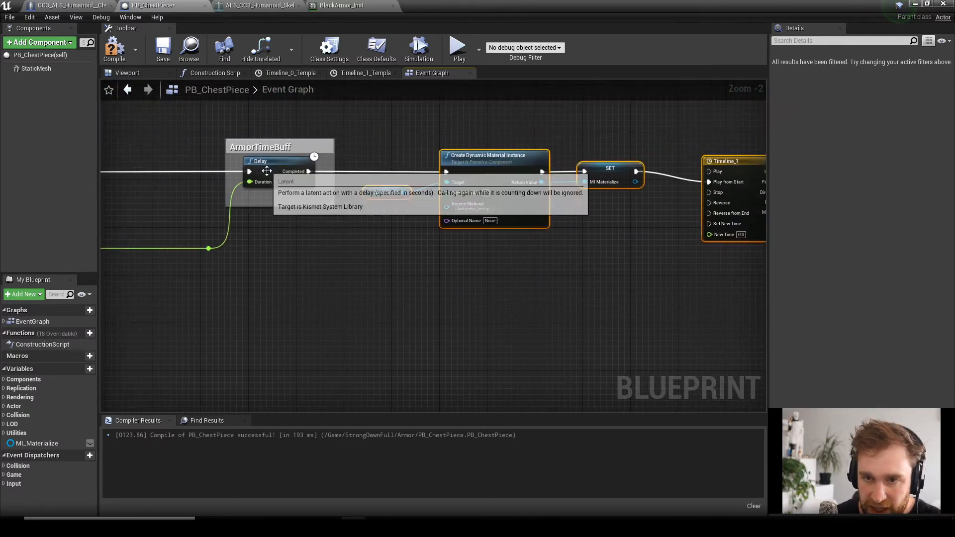
click(495, 162)
- Move Timeline_1 and its connected Set Scalar Parameter Value, Set Material and getter nodes closer to the preceding SET MI Materialize node
right_drag(591, 277, 502, 259)
right_drag(330, 258, 698, 262)
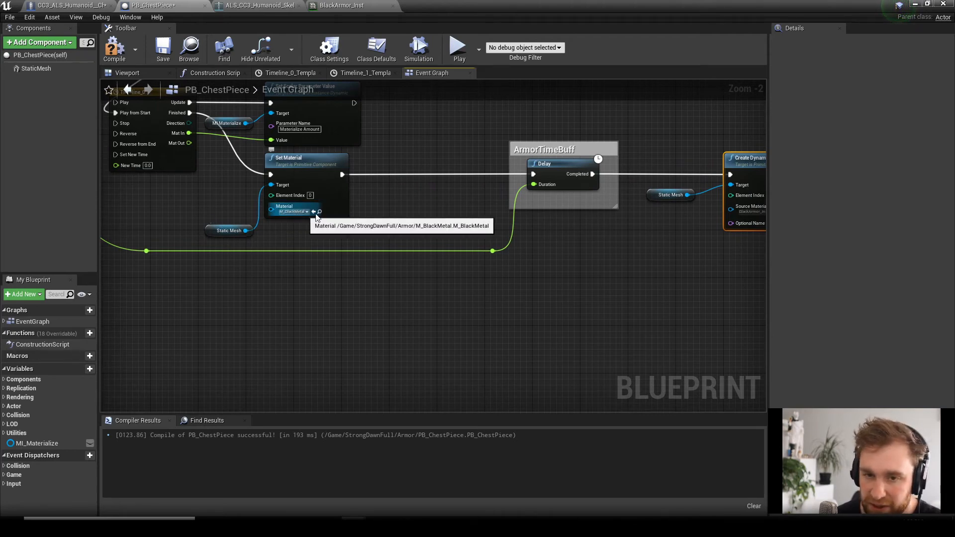
right_drag(421, 215, 285, 255)
right_drag(426, 270, 416, 286)
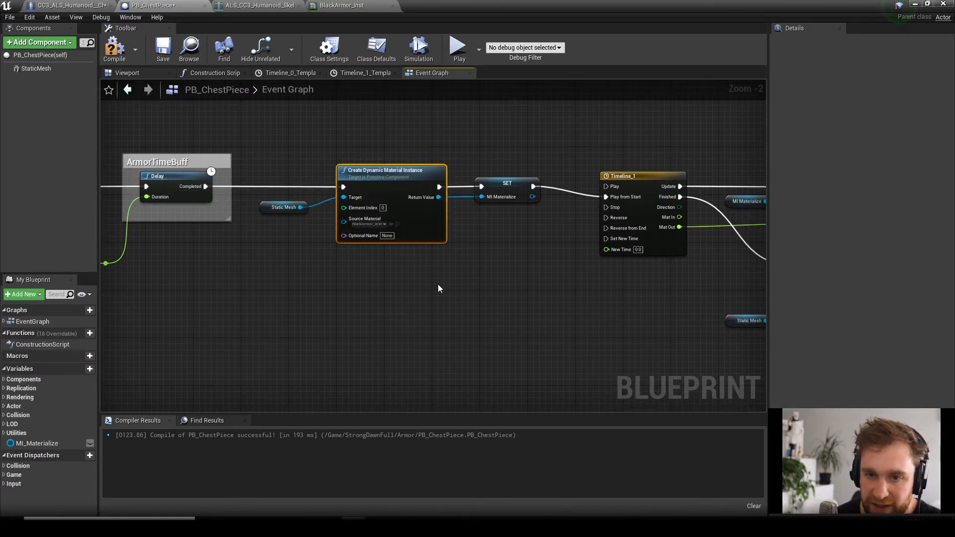
right_drag(396, 271, 344, 269)
right_drag(404, 279, 227, 264)
drag(351, 135, 620, 367)
drag(402, 170, 368, 158)
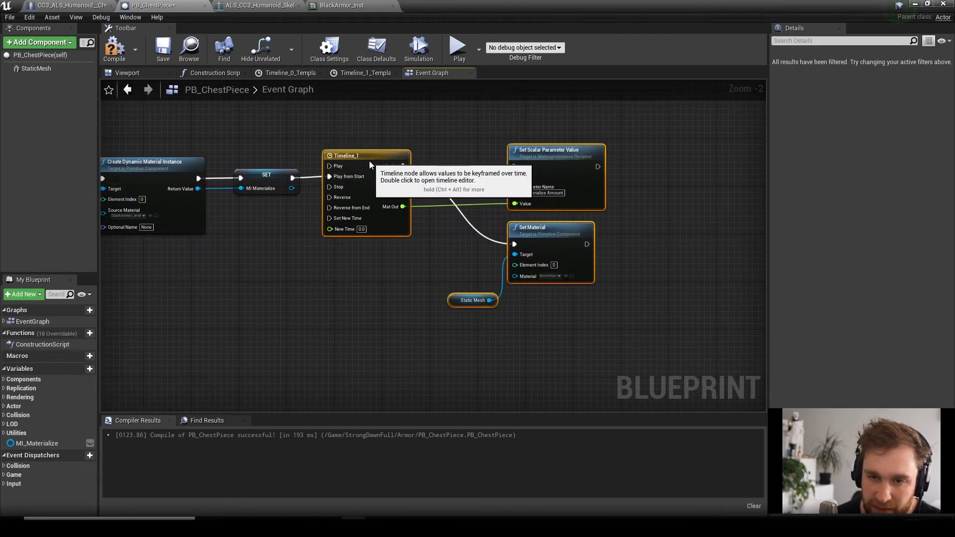
click(413, 241)
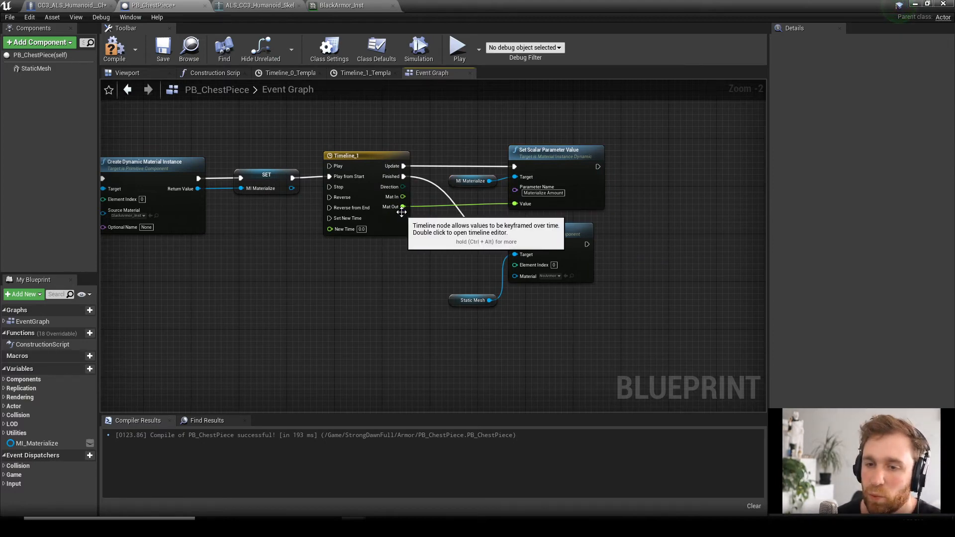
- Examine the full materialize flow from the Mat_In event through Timeline_0, the ArmorTimeBuff delay and Timeline_1 to the final Set Material
right_drag(597, 215, 512, 208)
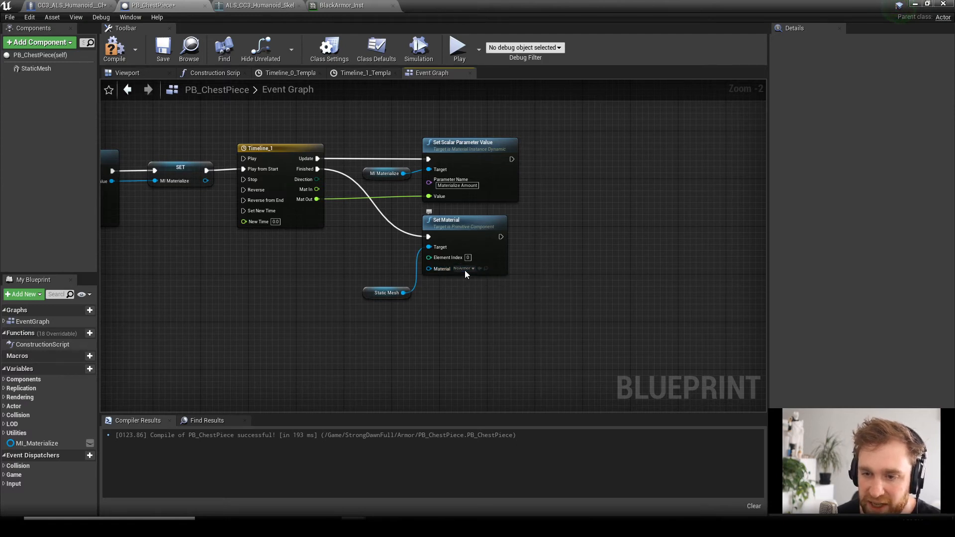
scroll(450, 317, down, 4)
right_drag(321, 332, 537, 296)
scroll(528, 330, down, 1)
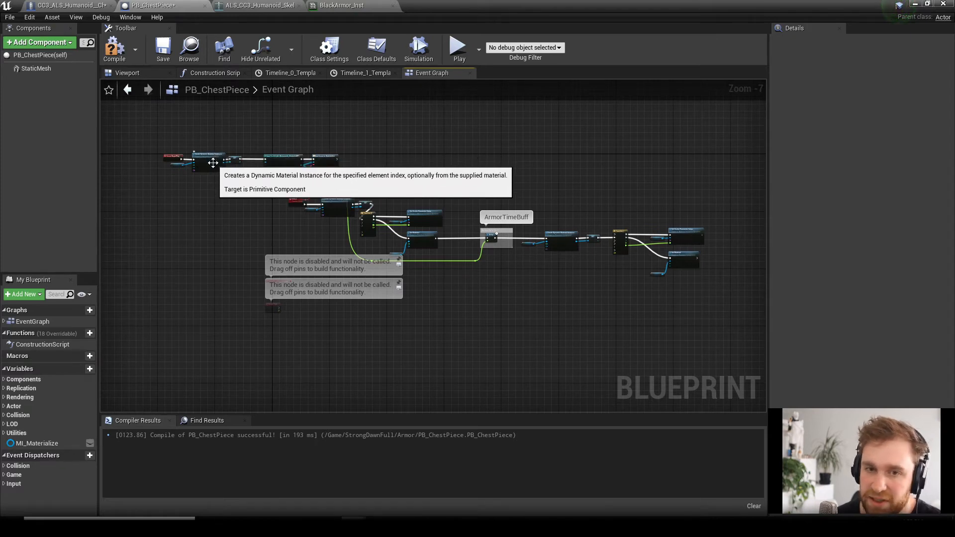
right_drag(224, 206, 201, 210)
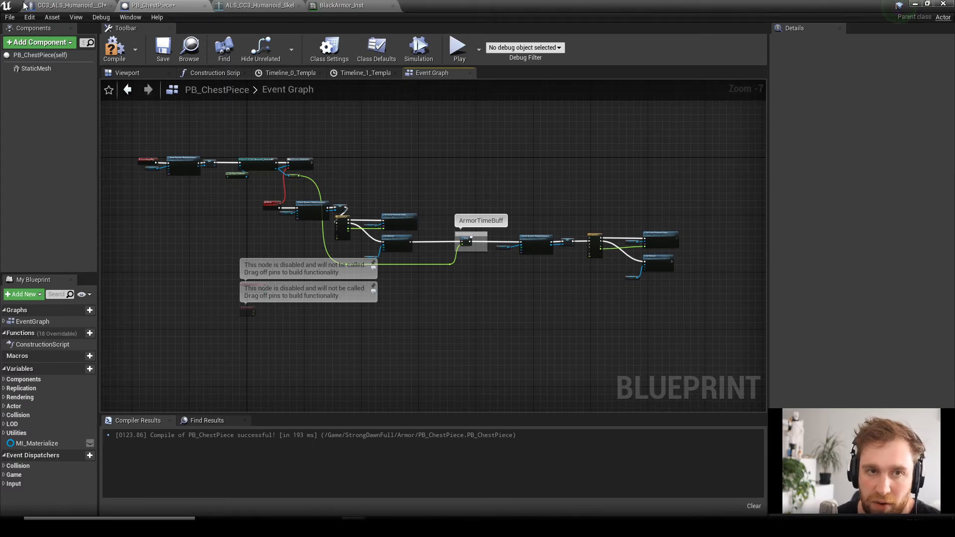
scroll(243, 201, up, 1)
right_drag(243, 199, 198, 202)
scroll(223, 181, up, 2)
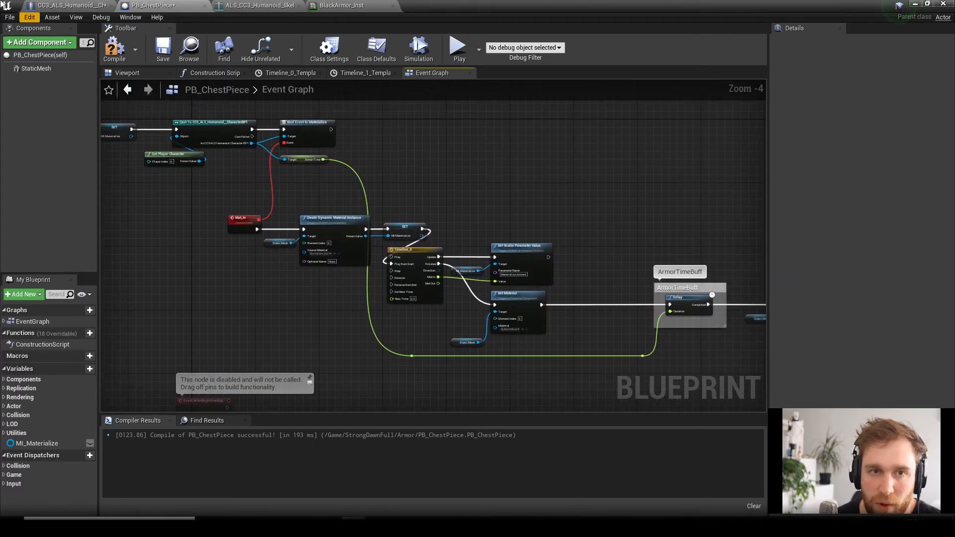
right_drag(274, 158, 245, 140)
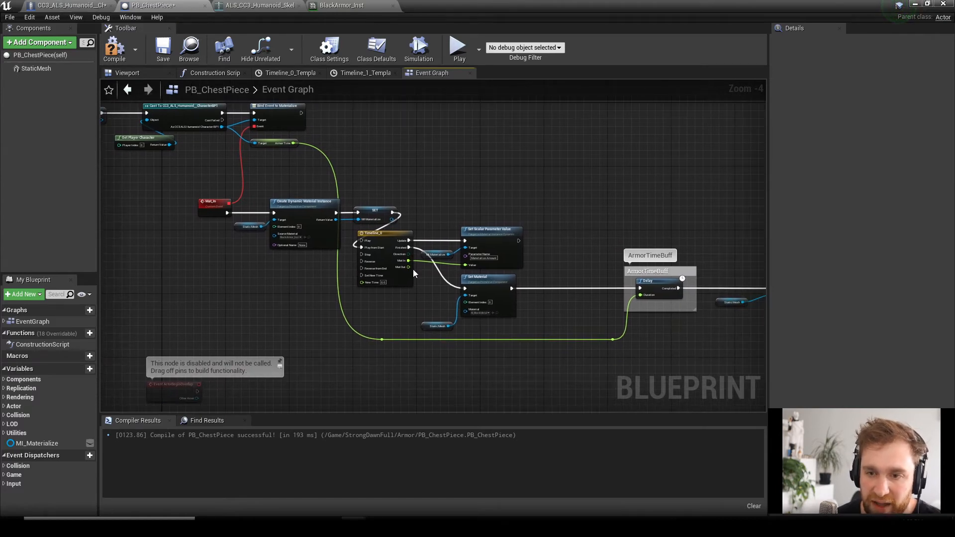
scroll(532, 214, up, 1)
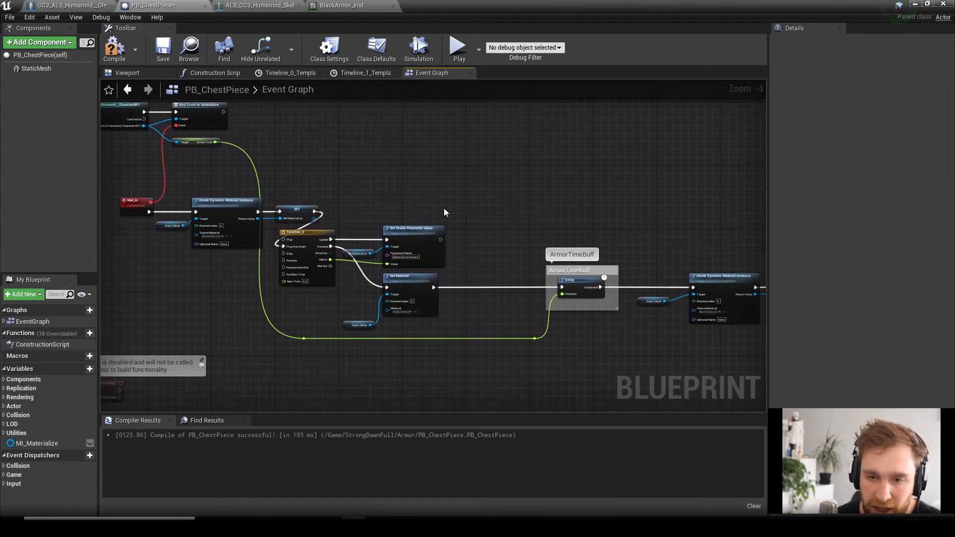
right_drag(309, 312, 347, 326)
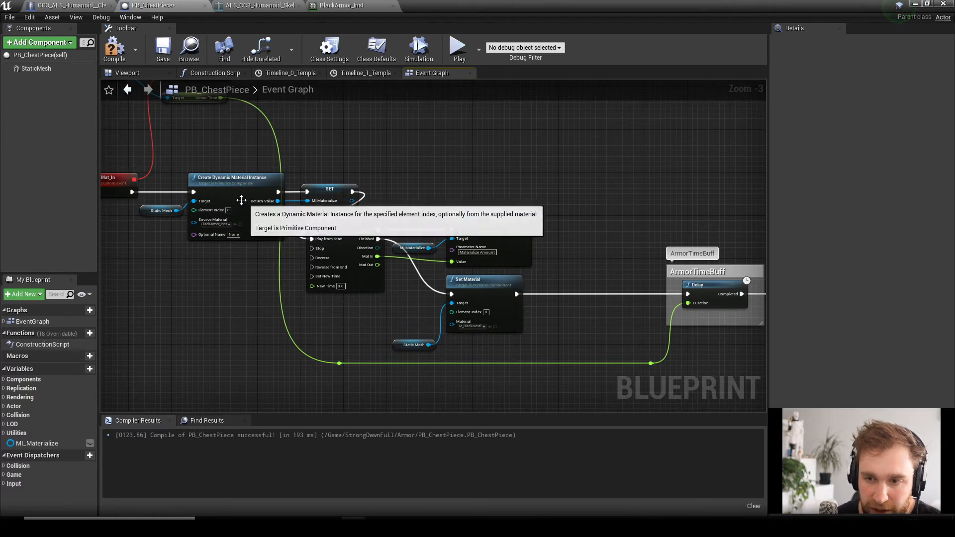
right_drag(568, 350, 399, 312)
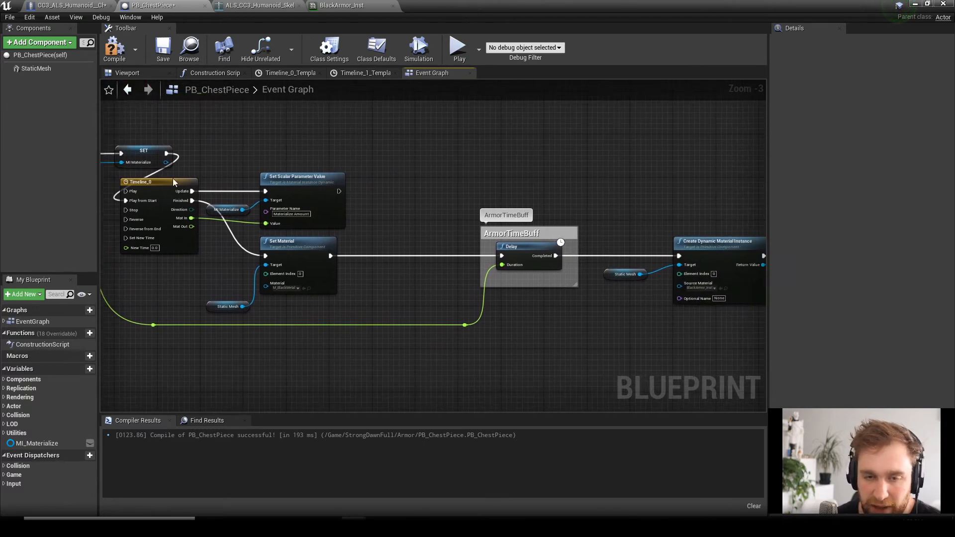
right_drag(507, 334, 379, 291)
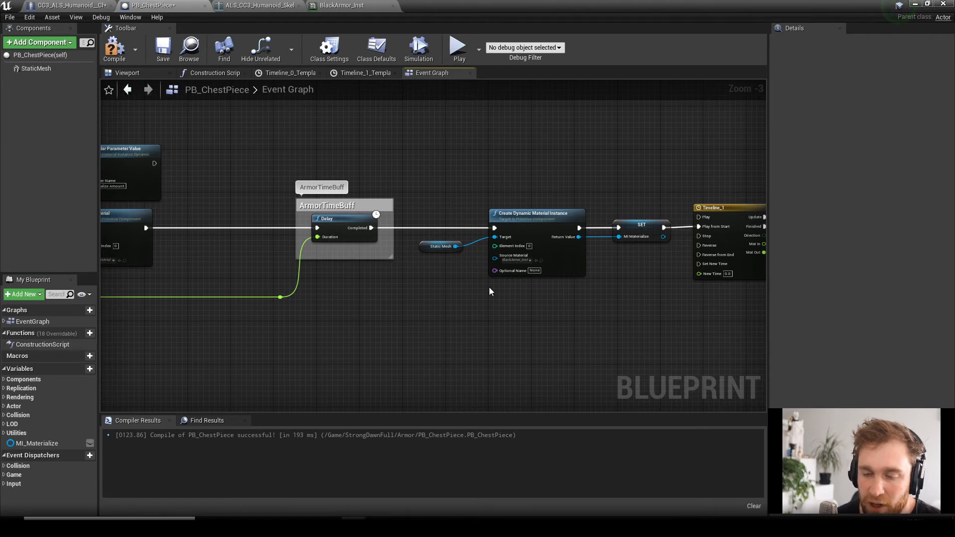
right_drag(497, 326, 284, 305)
scroll(295, 304, down, 2)
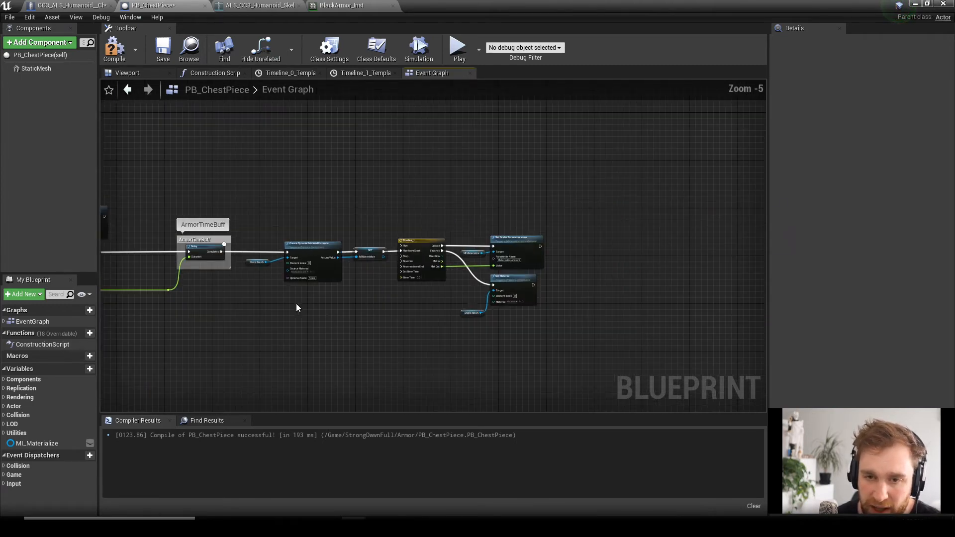
- Compile PB_ChestPiece and play-test the chest armor's materialize effect in the ColdForest level
right_drag(345, 300, 348, 298)
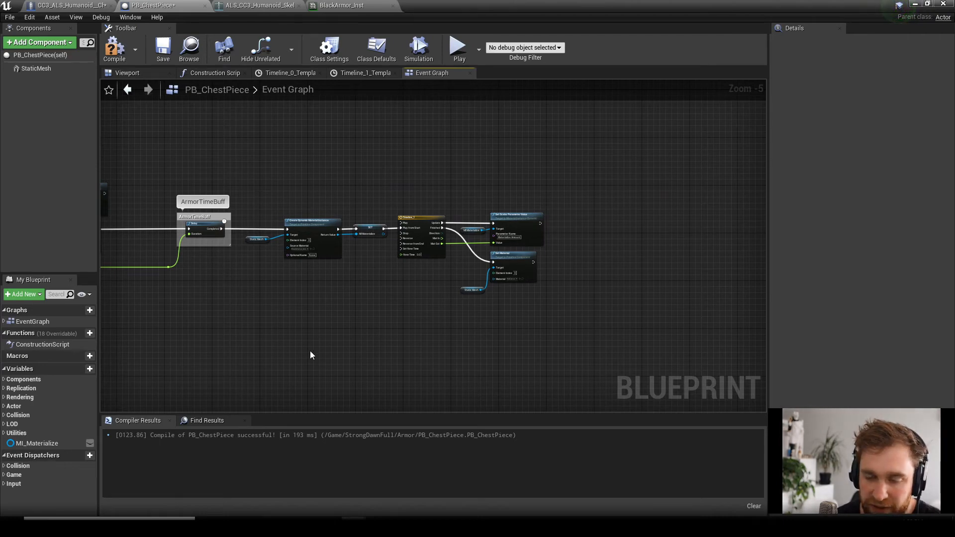
click(115, 47)
click(915, 4)
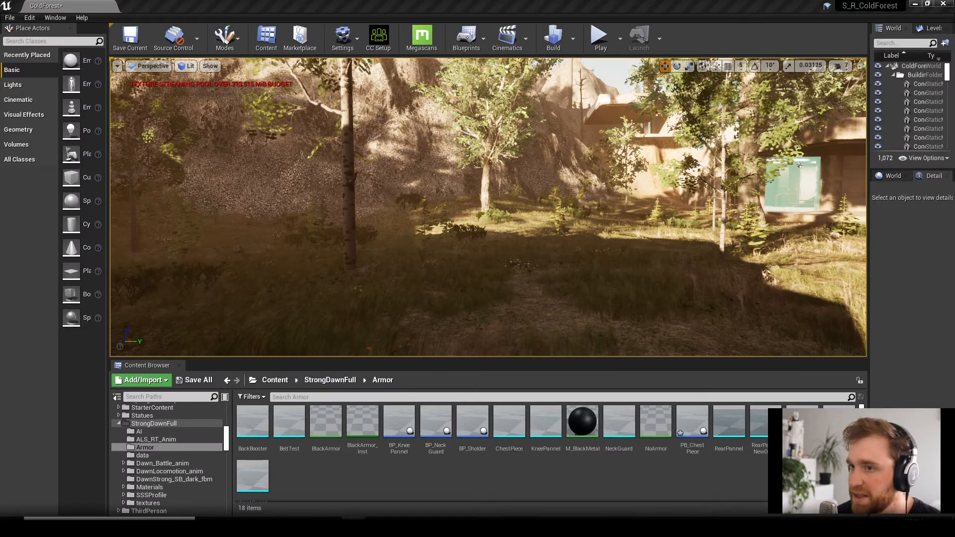
click(600, 45)
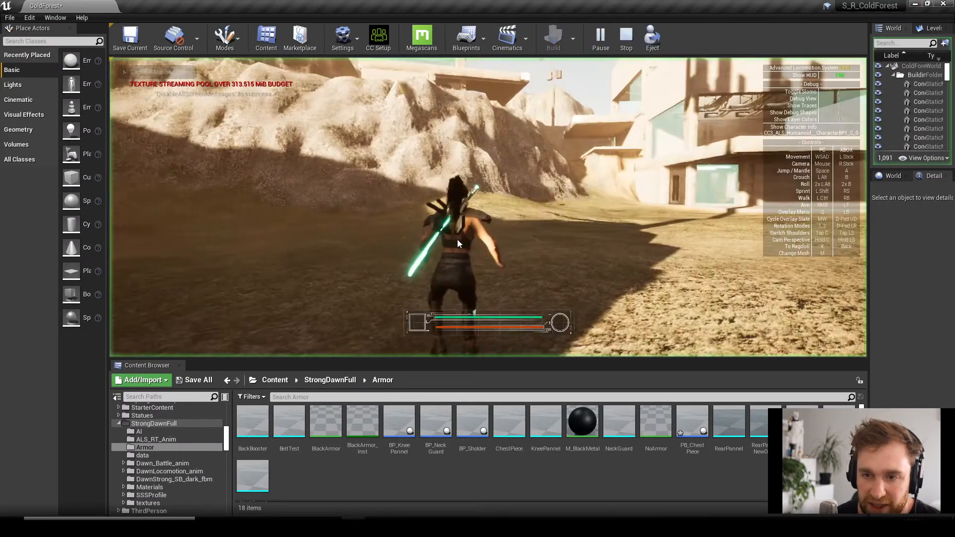
click(463, 240)
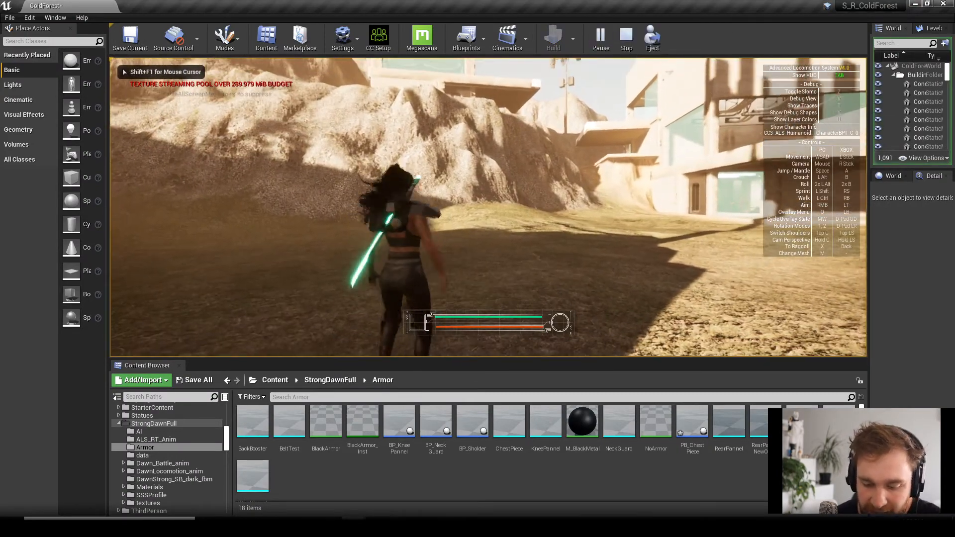
key(f)
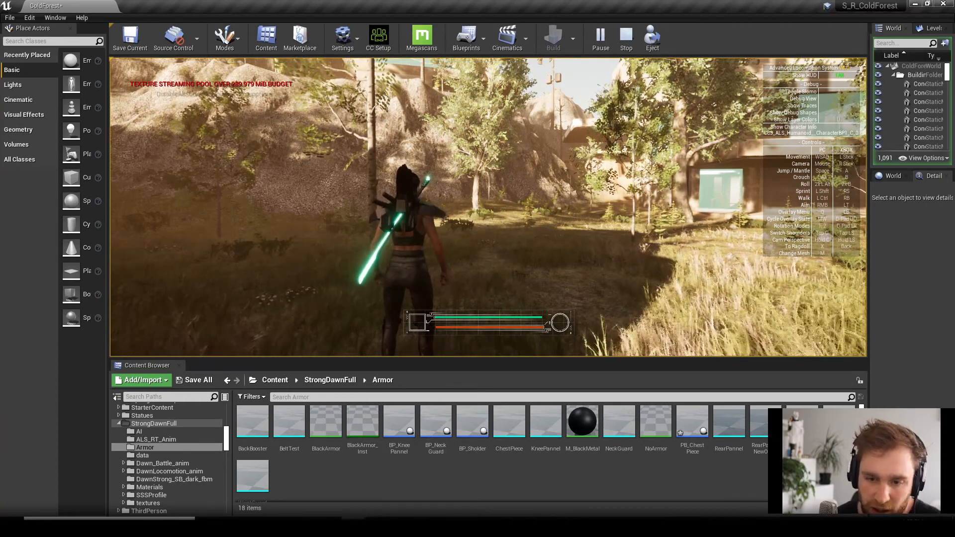
key(Escape)
- Delete the unused disabled event nodes from PB_ChestPiece's event graph
drag(954, 144, 620, 86)
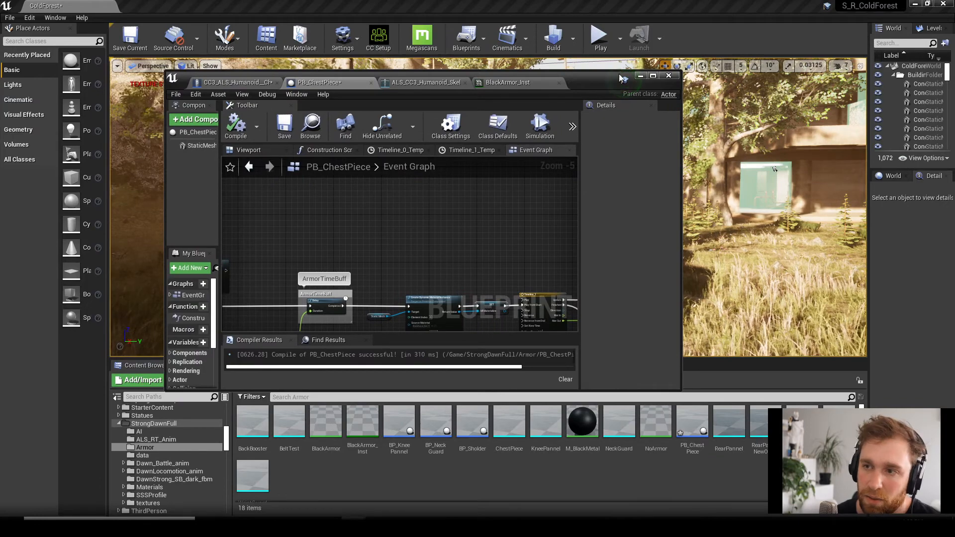
click(651, 76)
scroll(308, 205, down, 2)
right_drag(319, 191, 564, 219)
drag(224, 273, 283, 329)
key(Delete)
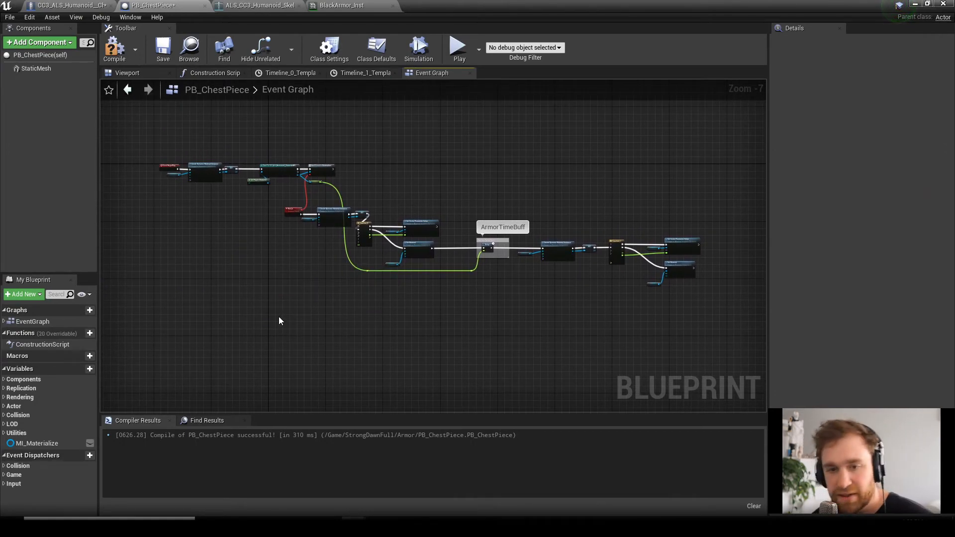
- Copy all nodes of PB_ChestPiece's event graph except Event BeginPlay
click(173, 177)
drag(183, 149, 717, 331)
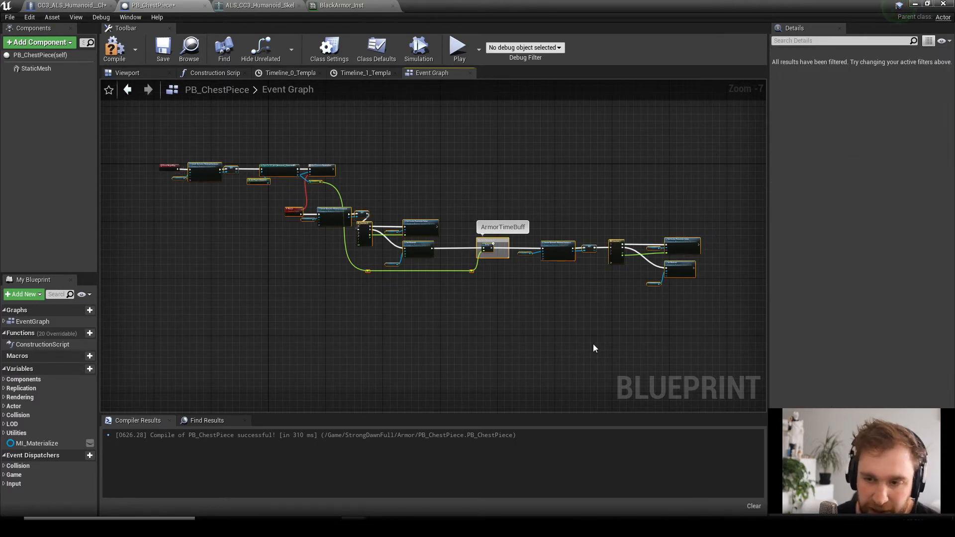
click(389, 314)
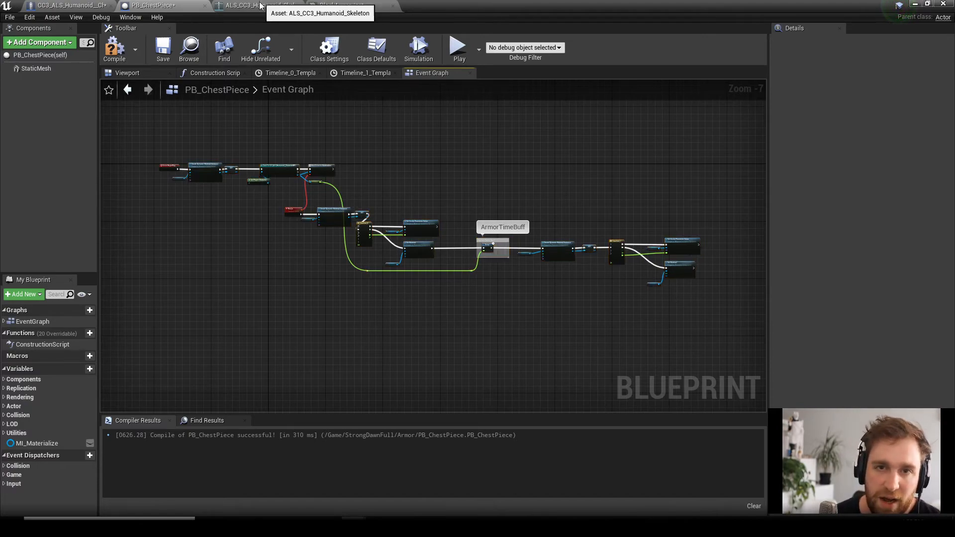
- Open the BP_NeckGuard blueprint and delete its old node chain, keeping Event BeginPlay and the disabled events
click(913, 5)
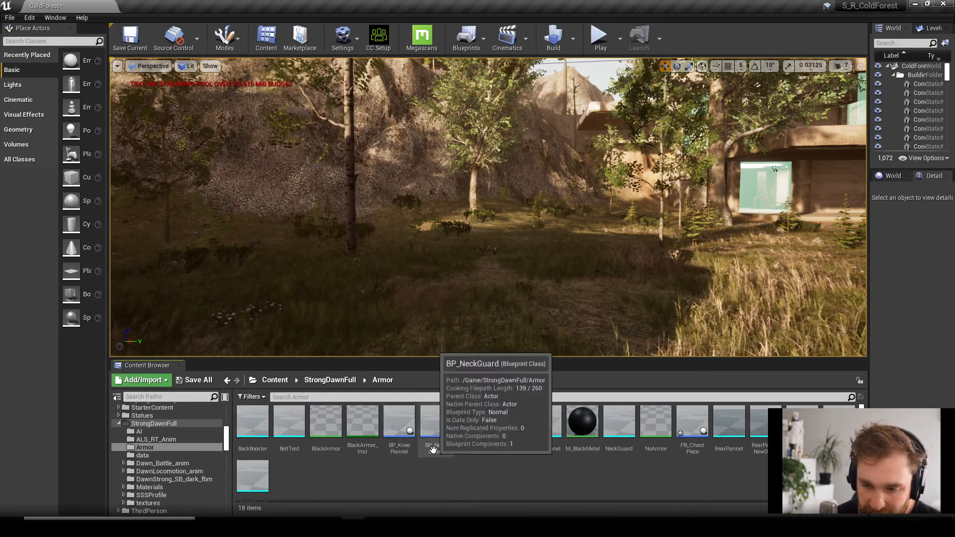
double_click(435, 428)
scroll(394, 386, down, 2)
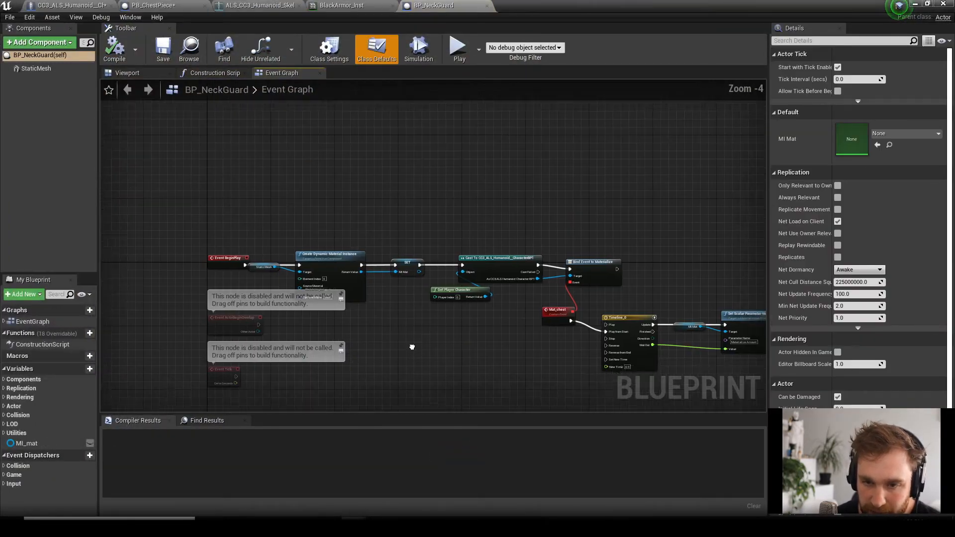
drag(232, 173, 754, 343)
key(Delete)
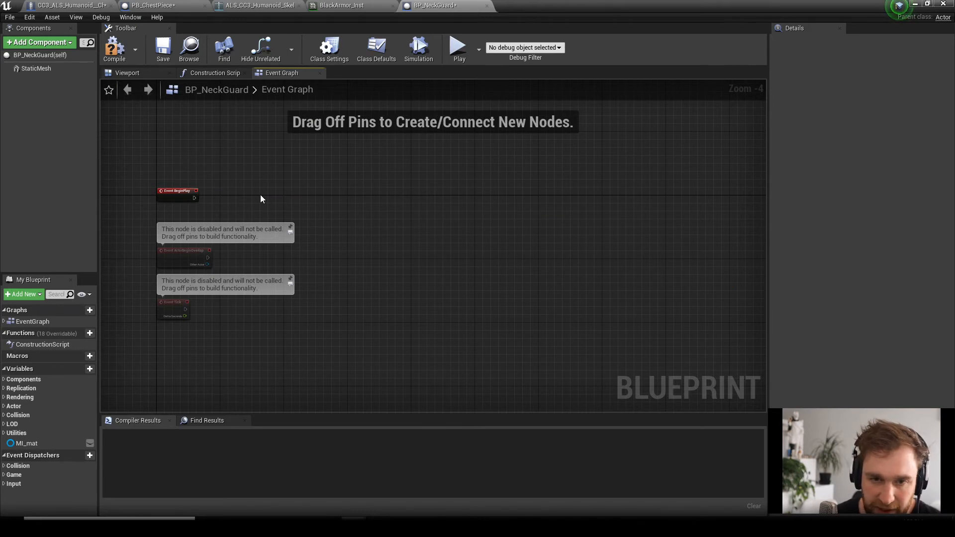
- Paste the copied armor nodes into BP_NeckGuard and connect Event BeginPlay to the first Create Dynamic Material Instance node
key(ctrl+v)
scroll(302, 189, down, 2)
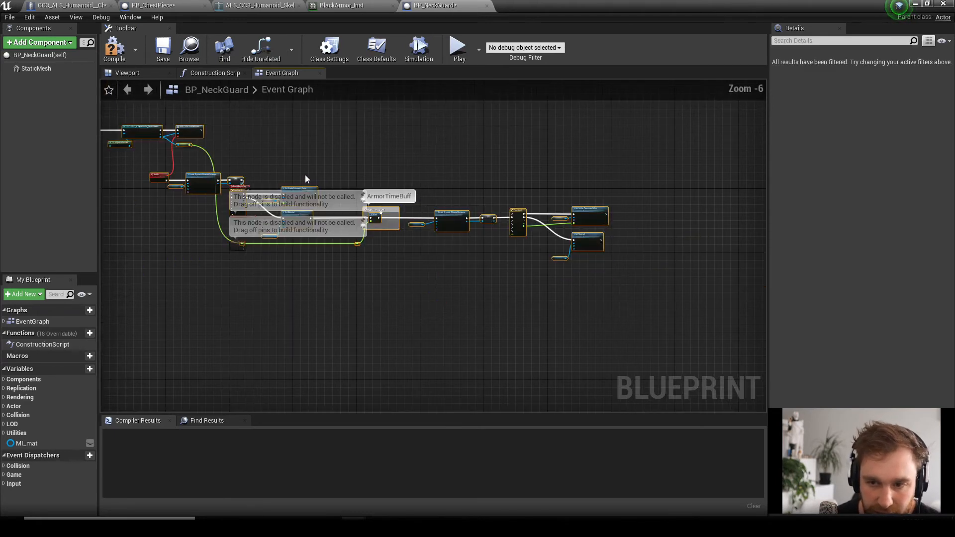
right_drag(416, 206, 437, 234)
drag(192, 188, 411, 247)
scroll(390, 228, up, 4)
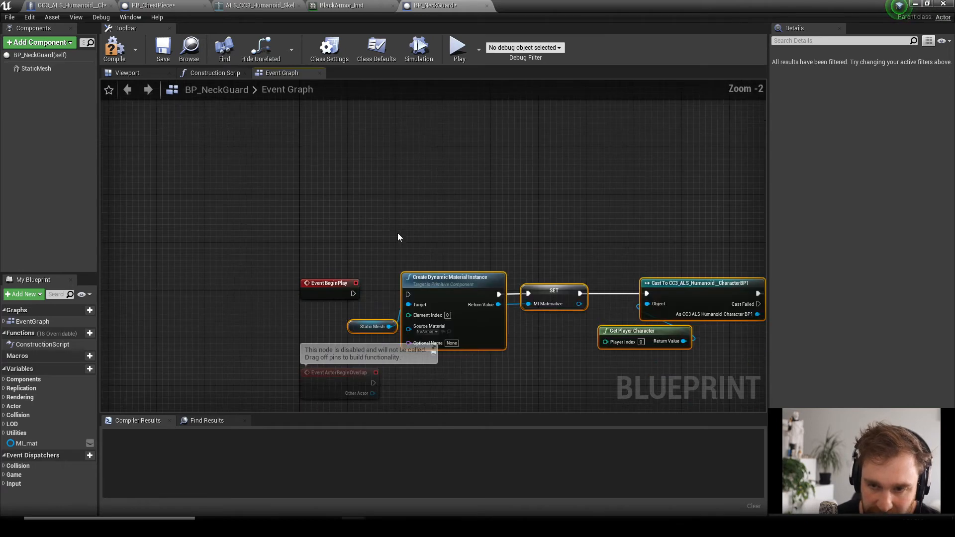
click(342, 238)
drag(319, 245, 369, 243)
scroll(573, 326, down, 1)
right_drag(574, 326, 458, 283)
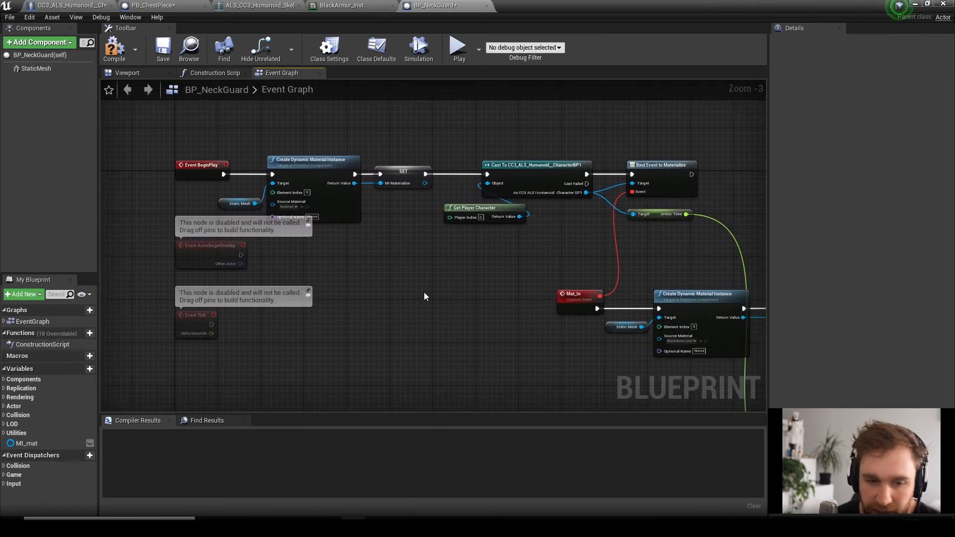
- Replace the SET MI Materialize node in the Event BeginPlay chain with a connected SET node for MI_mat
click(43, 443)
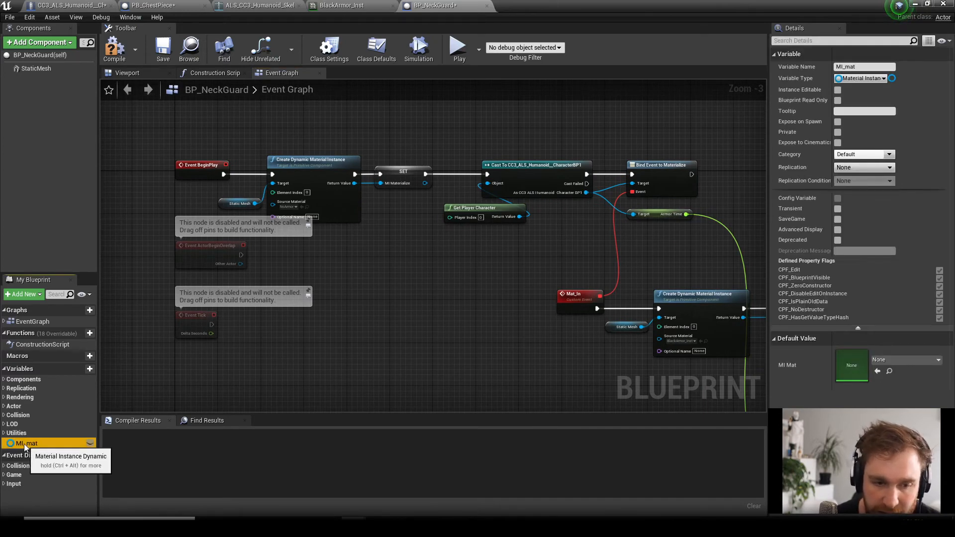
drag(24, 444, 281, 397)
drag(355, 176, 408, 144)
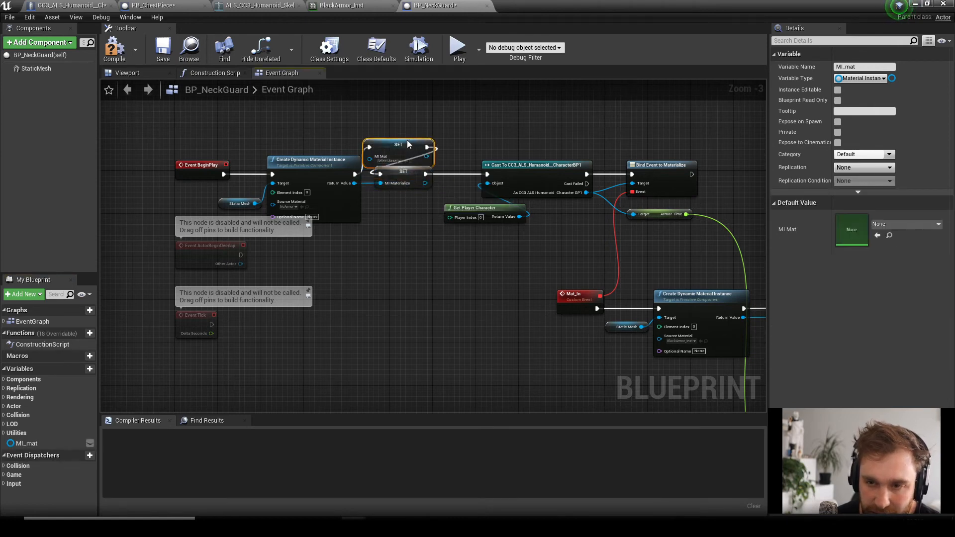
click(403, 175)
key(Delete)
drag(402, 147, 413, 169)
drag(354, 183, 488, 175)
click(428, 260)
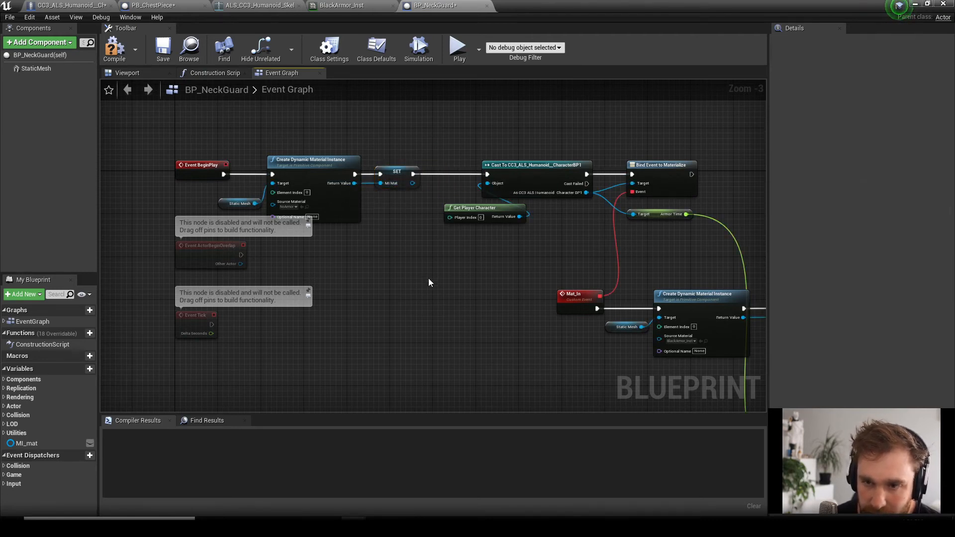
- Replace the SET MI Materialize node between the Mat_In chain's Create Dynamic Material Instance and Timeline_0 with MI_mat
scroll(430, 288, down, 1)
right_drag(652, 380, 453, 277)
scroll(453, 277, up, 3)
right_drag(531, 284, 374, 314)
click(379, 169)
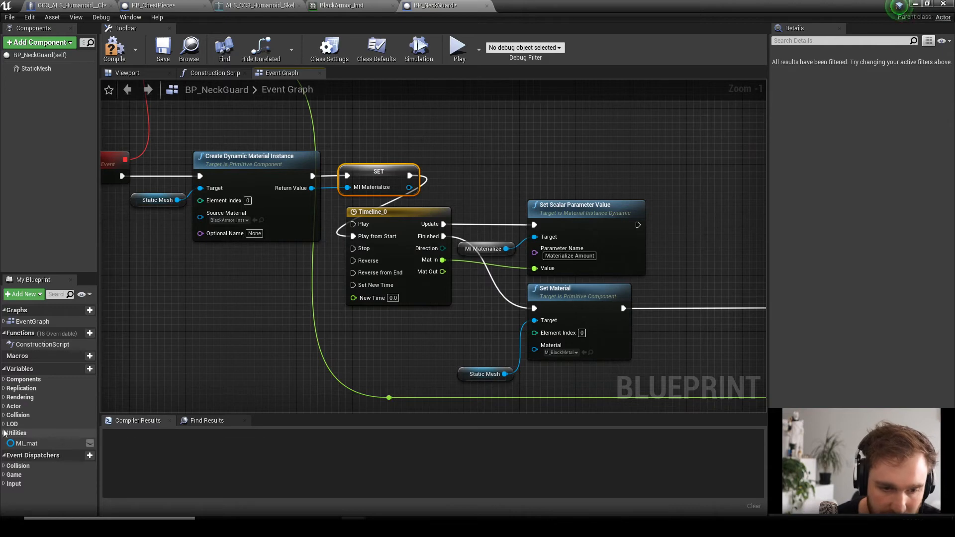
drag(28, 444, 378, 172)
right_drag(511, 312, 458, 297)
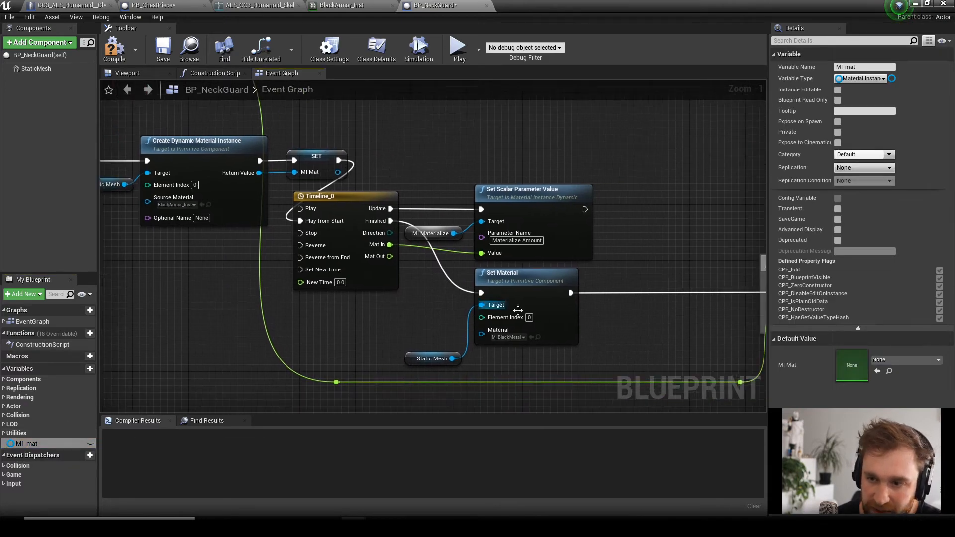
- Switch the SET node before Timeline_1 and the getter feeding its Set Scalar Parameter Value node to MI_mat
right_drag(620, 347, 209, 283)
right_drag(437, 305, 240, 296)
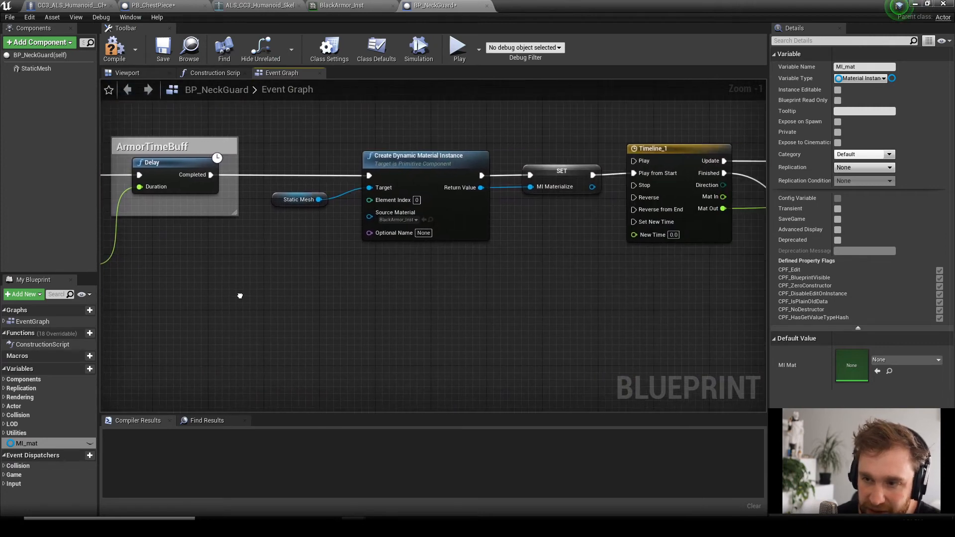
drag(28, 443, 530, 218)
drag(554, 171, 554, 172)
right_drag(566, 270, 237, 277)
drag(48, 440, 455, 183)
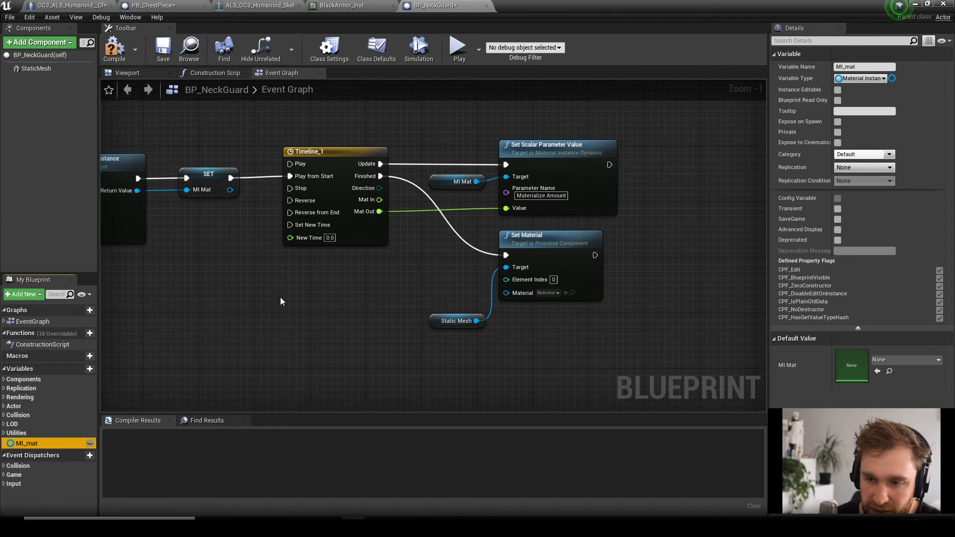
- Replace the MI Materialize getter feeding Timeline_0's Set Scalar Parameter Value node with MI_mat
right_drag(228, 312, 428, 302)
scroll(429, 303, down, 2)
right_drag(299, 322, 589, 317)
right_drag(237, 221, 434, 229)
scroll(275, 218, up, 2)
right_drag(275, 218, 258, 255)
drag(31, 444, 303, 171)
right_drag(238, 275, 464, 485)
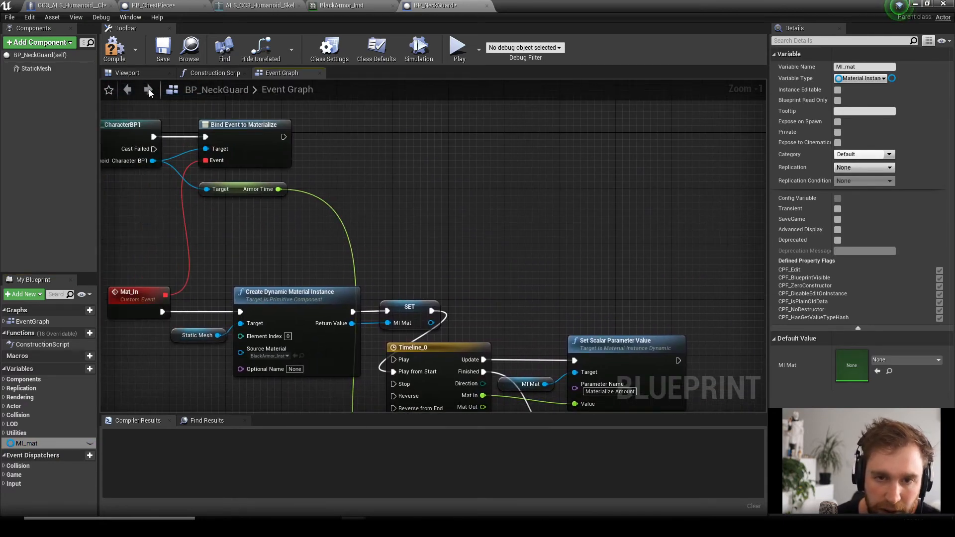
- Compile BP_NeckGuard and play-test the armor effect on the character in the level
click(114, 50)
scroll(502, 216, down, 2)
right_drag(503, 215, 444, 132)
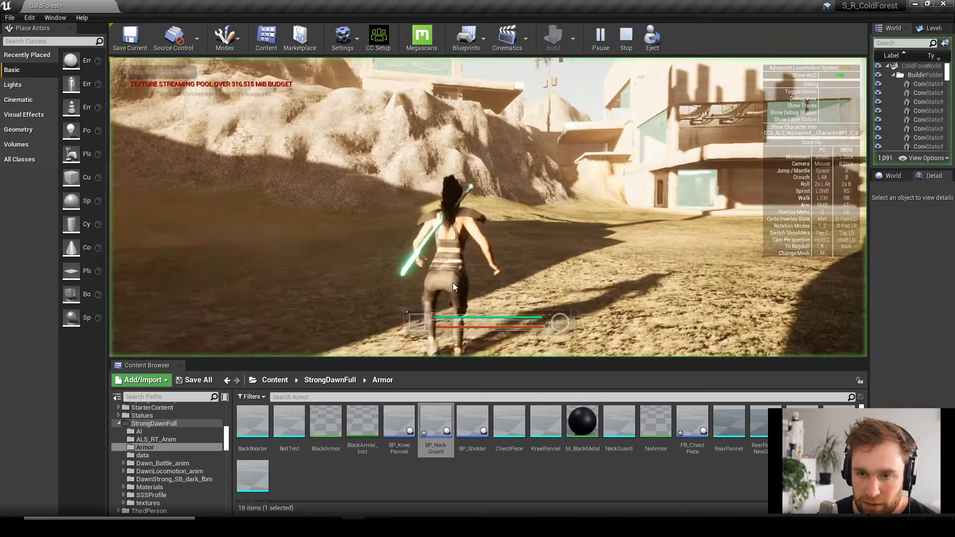
click(492, 253)
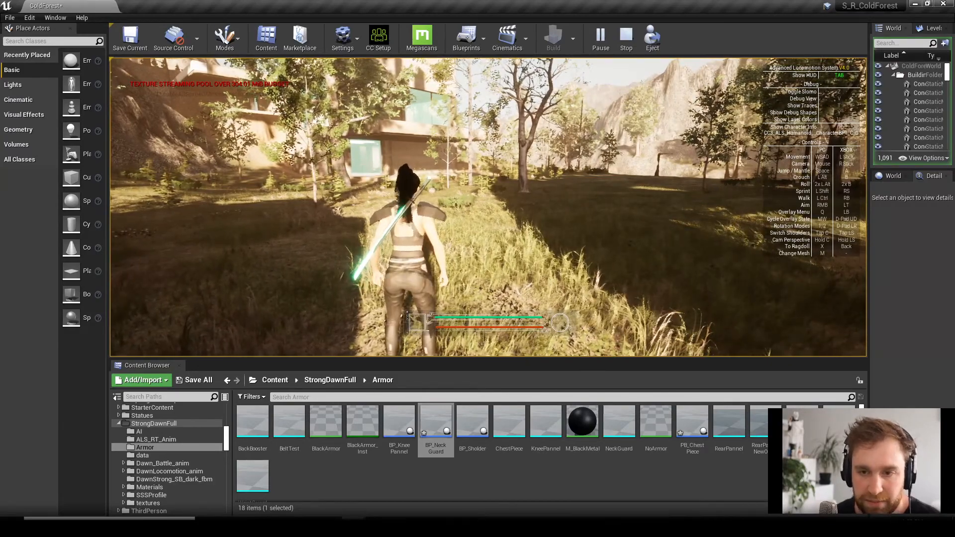
key(Escape)
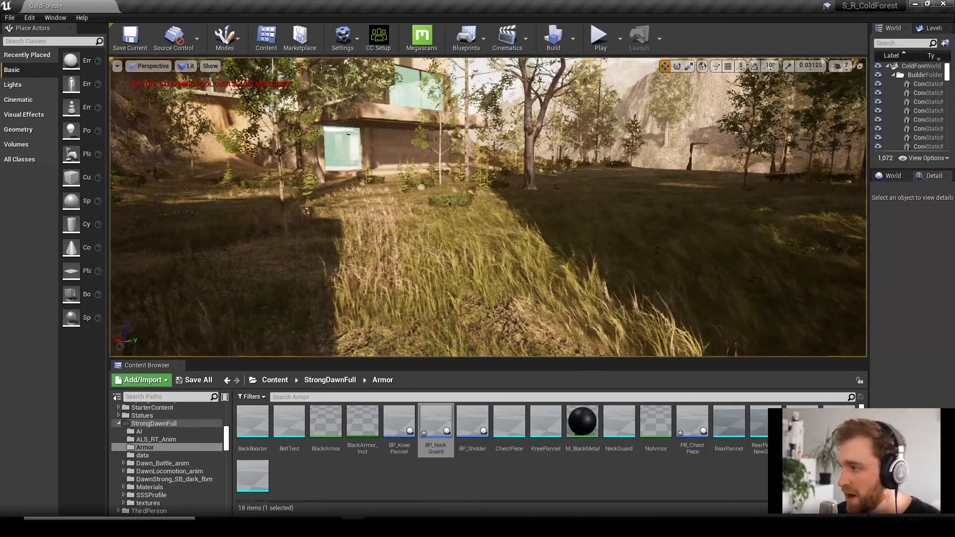
- Return to the blueprint editor and close the BP_NeckGuard and PB_ChestPiece blueprints
drag(954, 95, 650, 86)
click(667, 86)
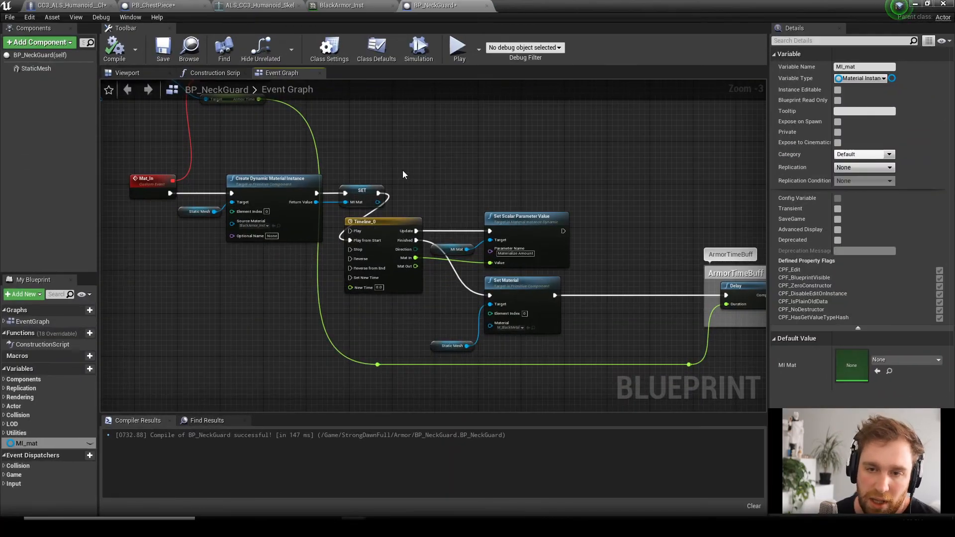
scroll(435, 185, down, 3)
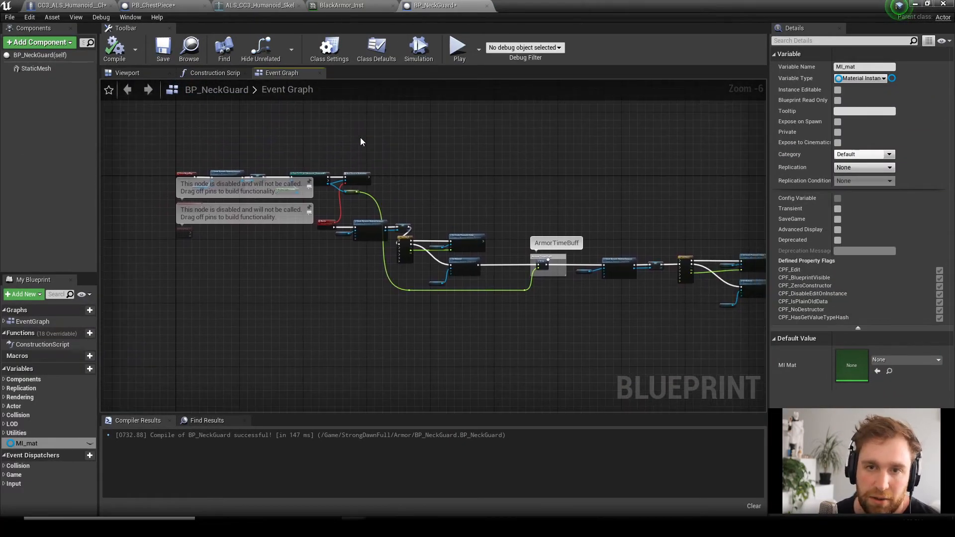
click(487, 6)
click(152, 5)
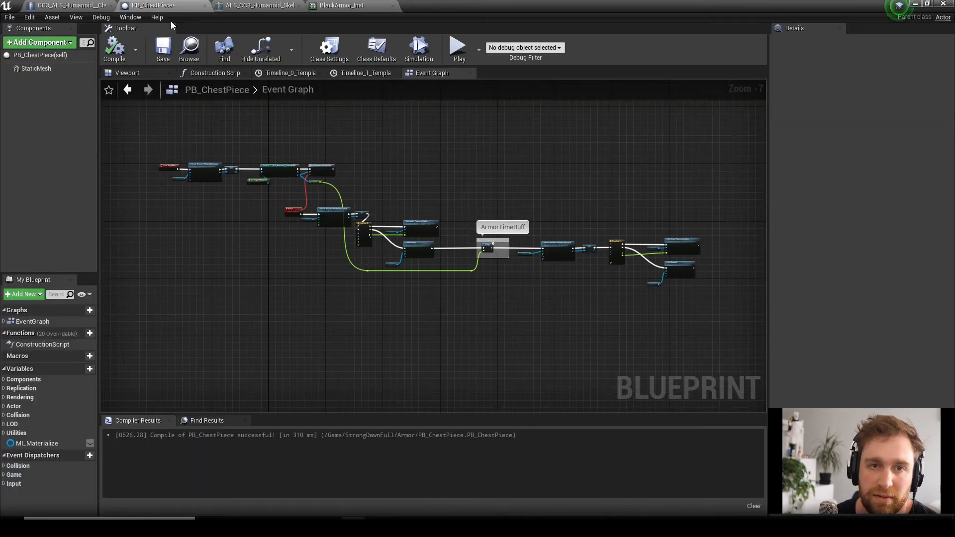
click(205, 6)
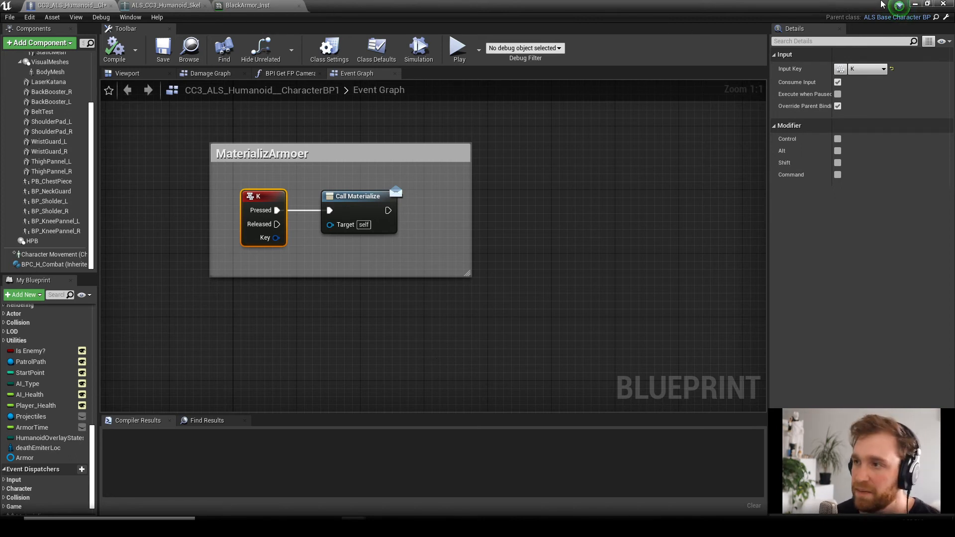
- Open the BP_Sholder blueprint and delete its old materialize node chain, keeping Event BeginPlay
drag(560, 6, 597, 50)
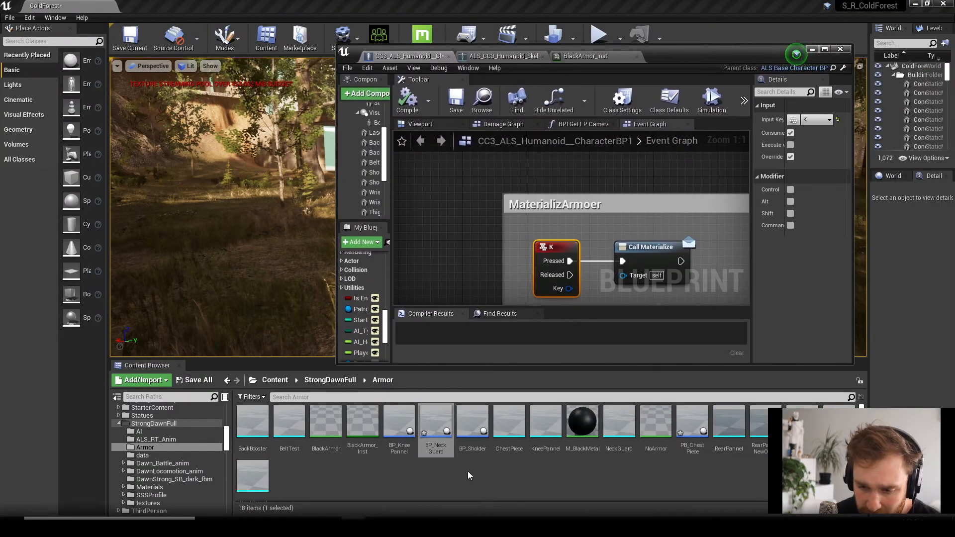
double_click(471, 450)
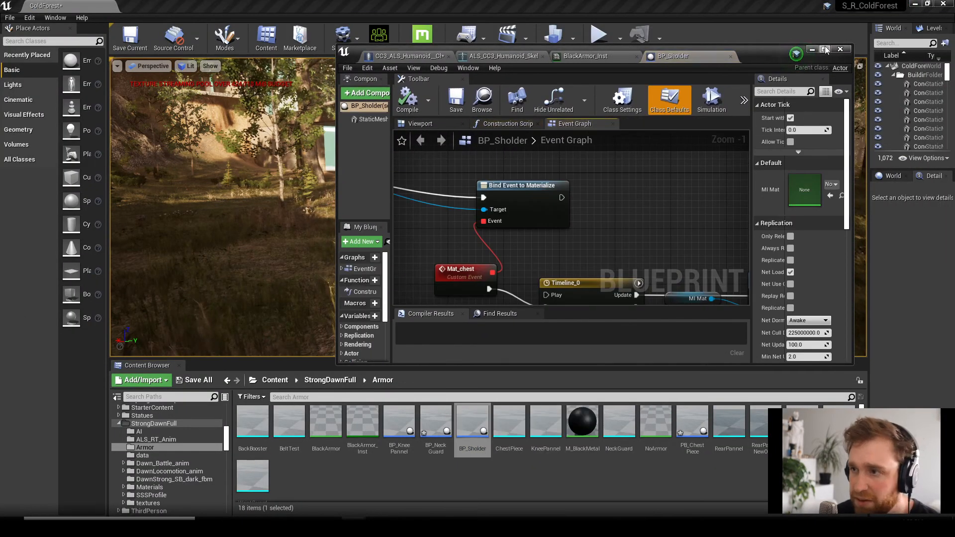
click(825, 49)
scroll(418, 199, down, 5)
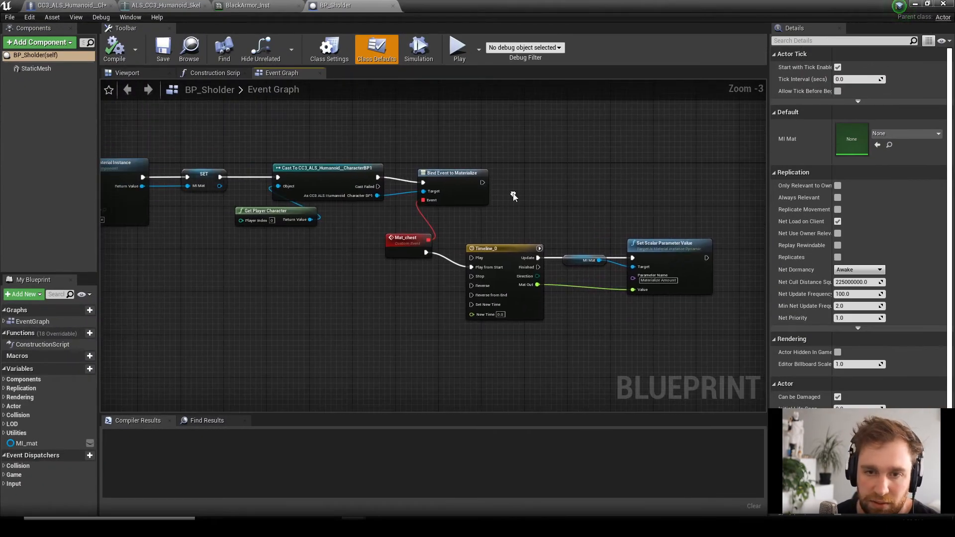
scroll(245, 201, up, 4)
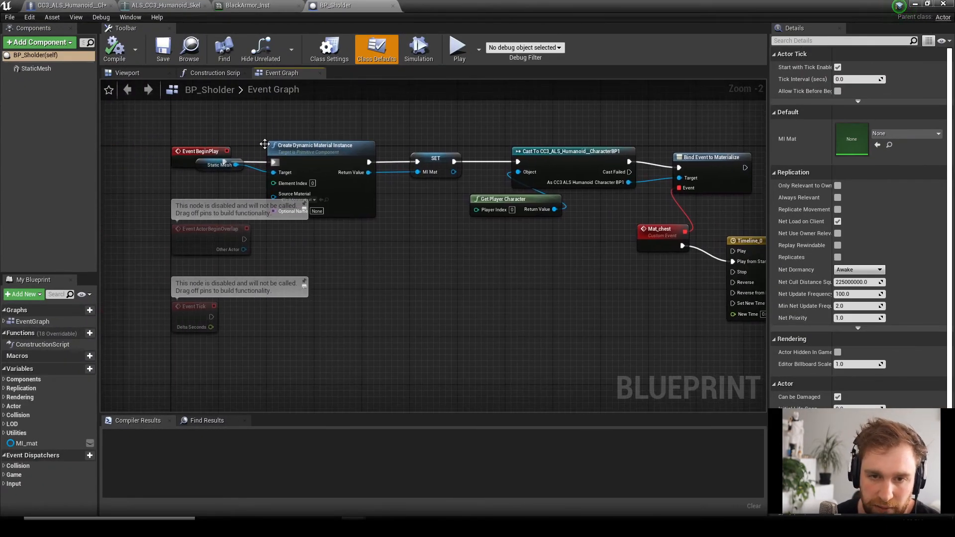
drag(164, 113, 654, 368)
key(Delete)
scroll(476, 337, down, 2)
right_drag(261, 261, 635, 286)
right_drag(413, 385, 396, 316)
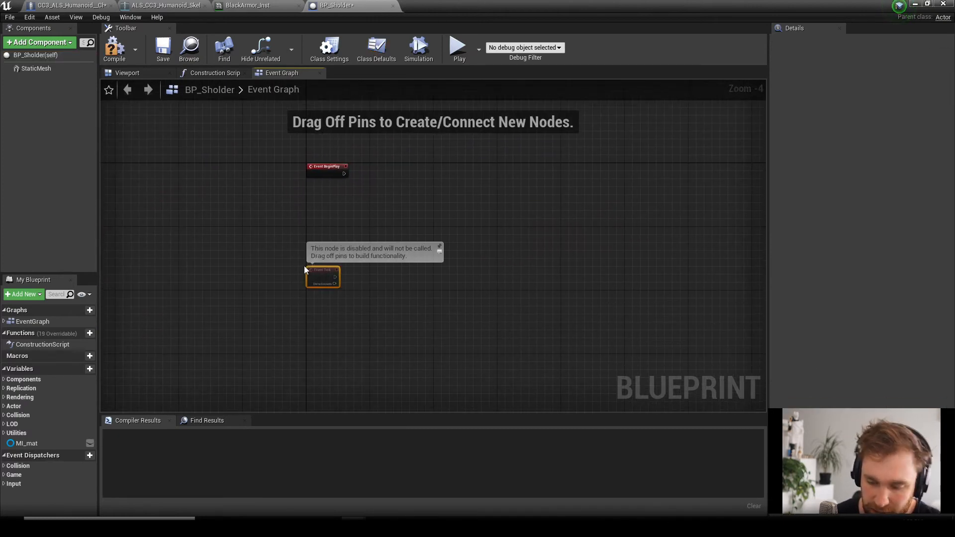
- Delete the disabled Event Tick node from BP_Sholder's event graph and paste the copied materialize and dematerialize graph
key(Delete)
key(ctrl+v)
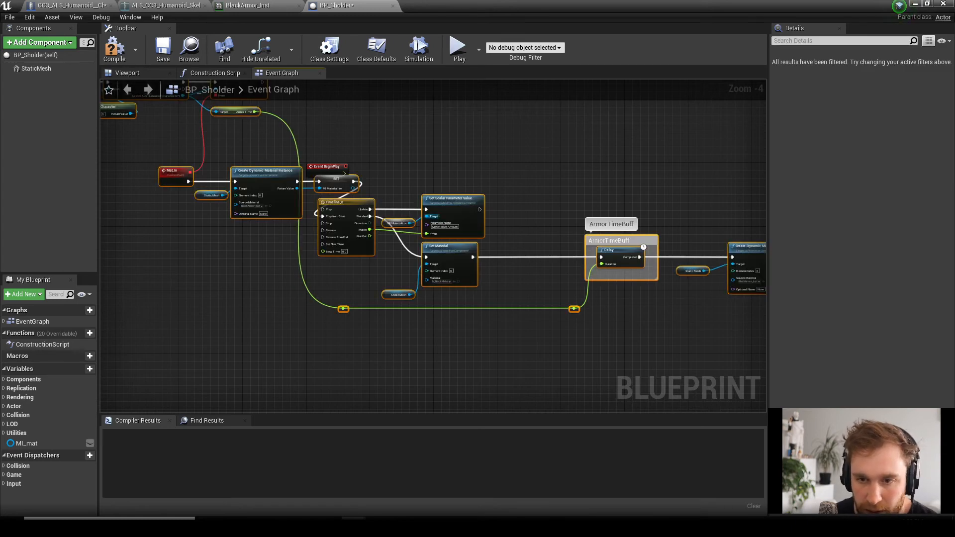
scroll(230, 238, down, 3)
scroll(316, 264, up, 2)
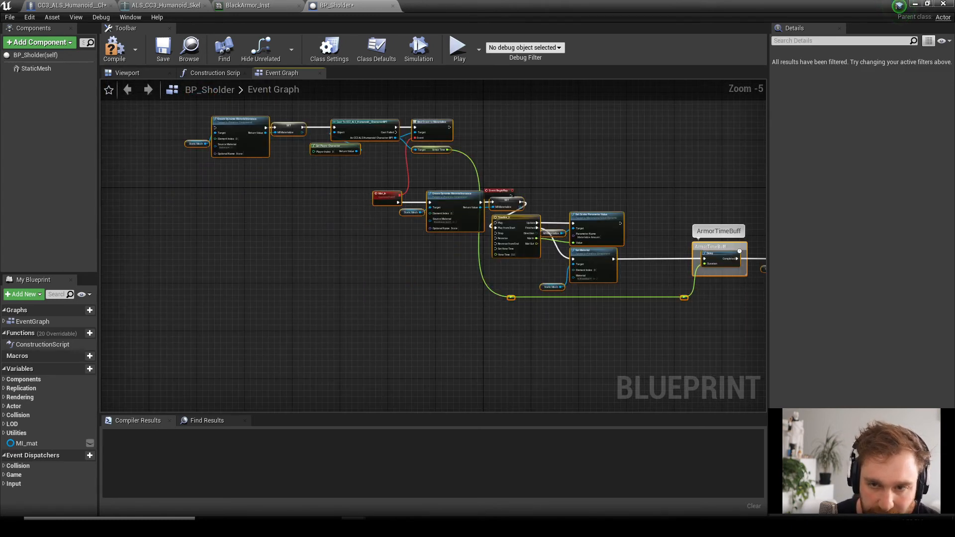
- Place the pasted graph beside Event BeginPlay and connect the event to the first Create Dynamic Material Instance node
right_drag(256, 221, 195, 243)
drag(181, 151, 494, 216)
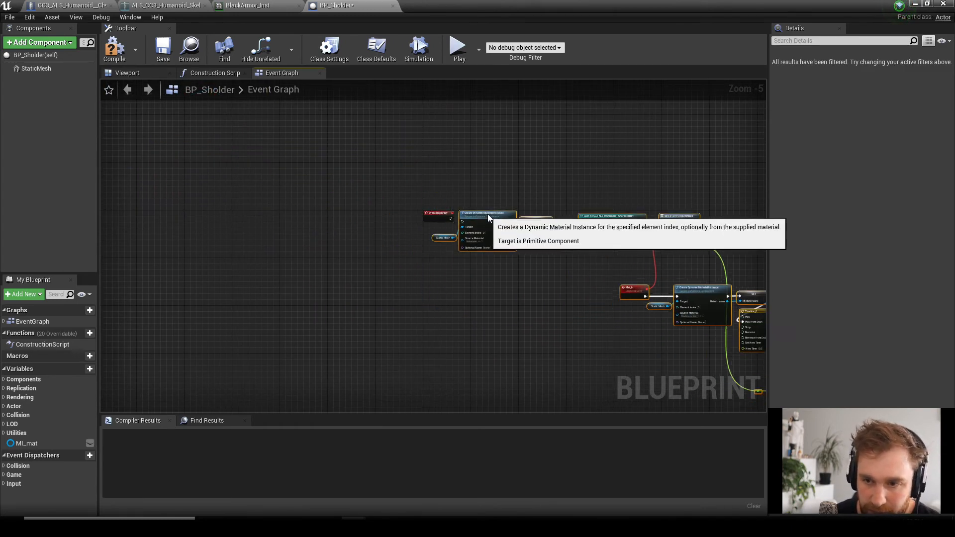
scroll(449, 281, up, 4)
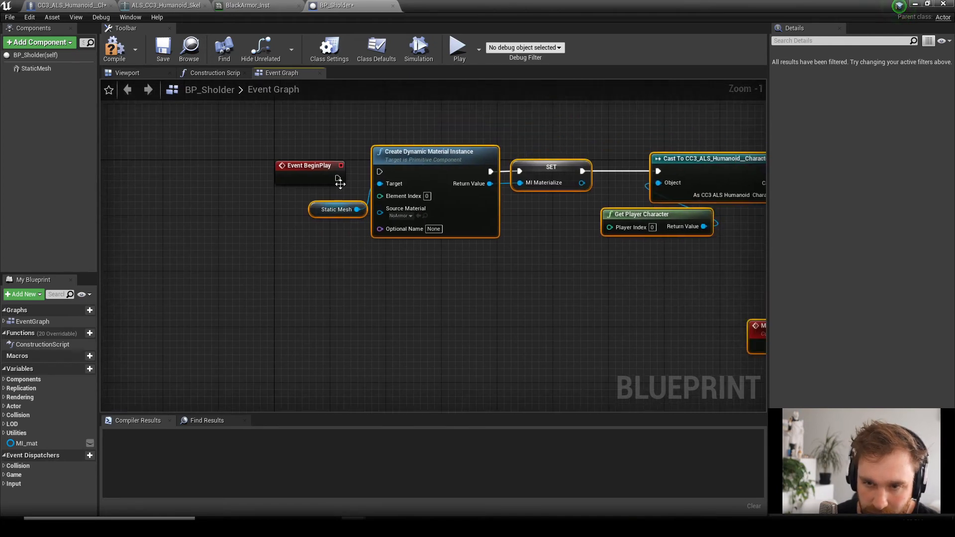
drag(377, 169, 380, 169)
click(357, 321)
- Switch the BeginPlay and Mat_In SET nodes and the getter beside Timeline_0 from MI Materialize to MI_mat
drag(28, 443, 543, 165)
right_drag(547, 264, 287, 248)
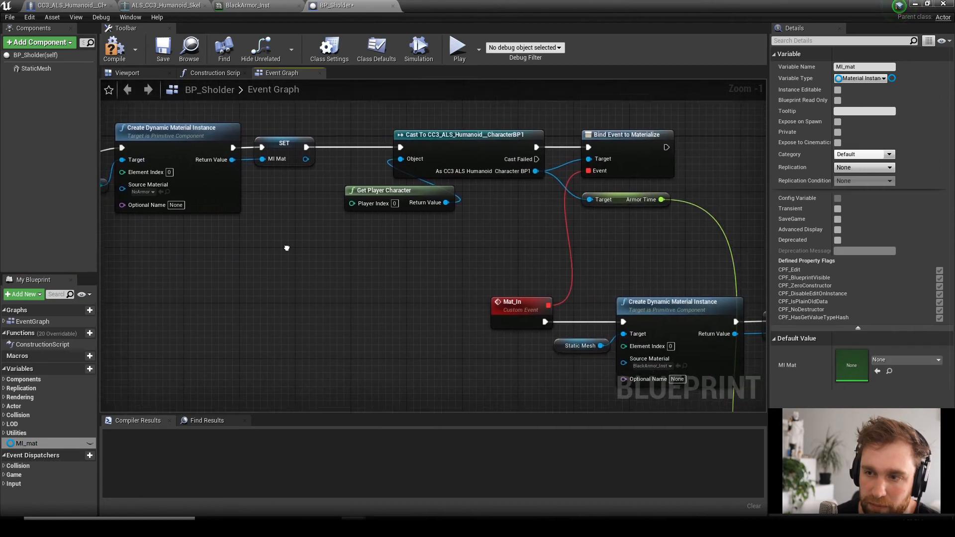
right_drag(625, 245, 295, 127)
drag(16, 444, 407, 232)
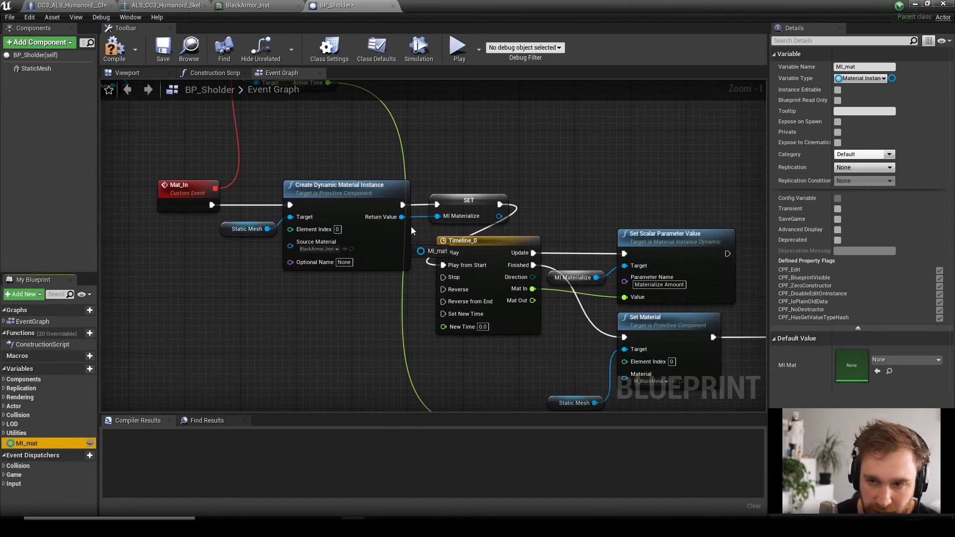
drag(454, 200, 454, 200)
right_drag(348, 366, 249, 300)
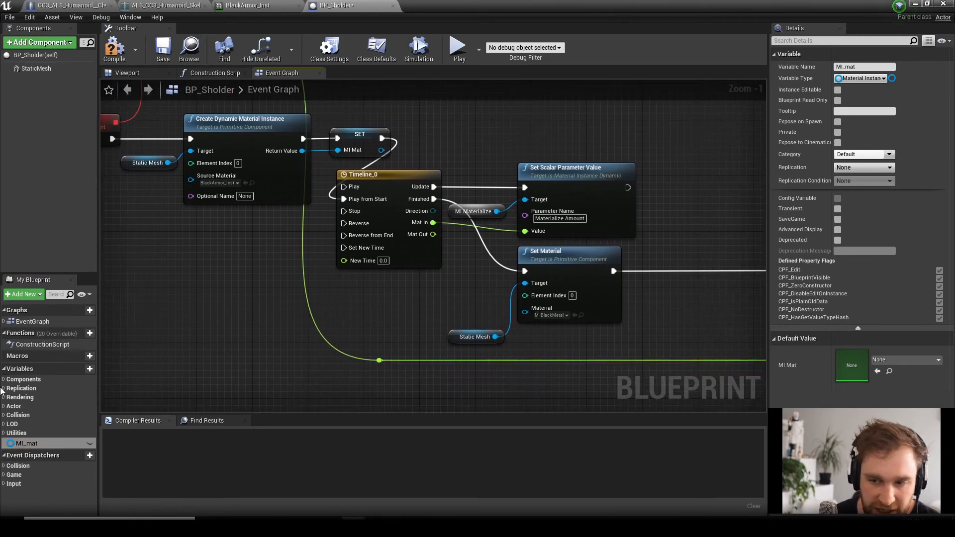
drag(27, 443, 271, 388)
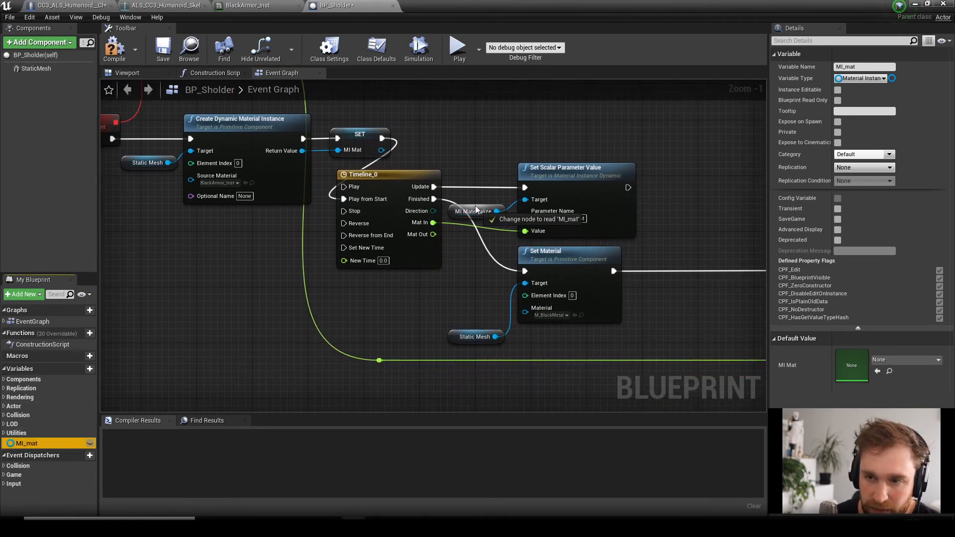
- Switch the SET node before Timeline_1 and the getter feeding its Set Scalar Parameter Value node to MI_mat
right_drag(445, 306, 105, 247)
right_drag(550, 335, 217, 332)
right_drag(625, 348, 386, 337)
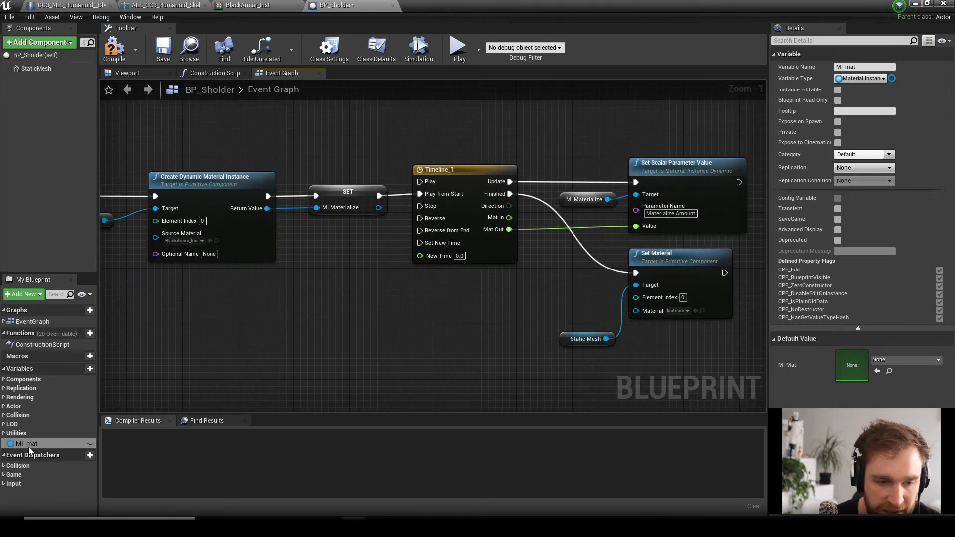
drag(421, 204, 337, 189)
right_drag(398, 311, 271, 303)
drag(19, 445, 436, 180)
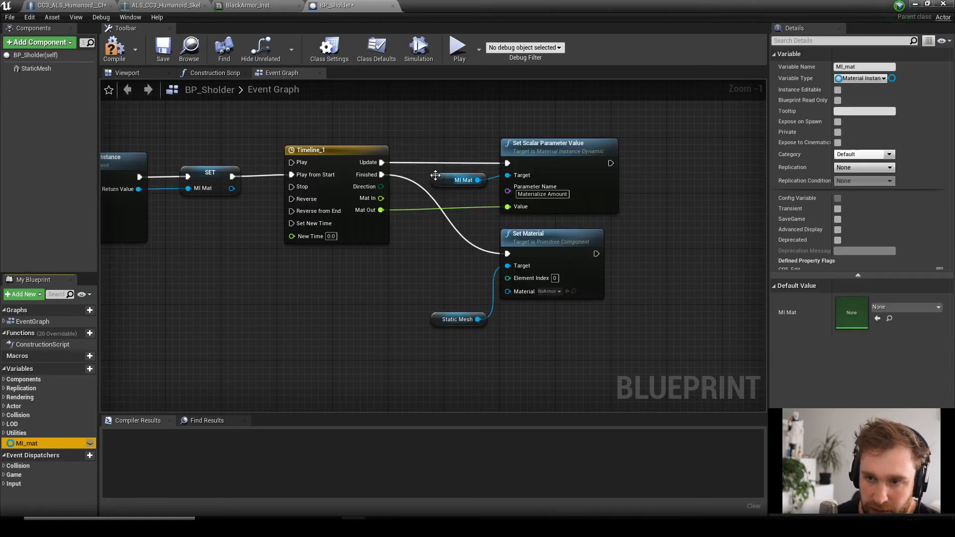
- Compile and save BP_Sholder, then return to the ColdForest level
click(114, 47)
click(164, 52)
drag(450, 6, 954, 109)
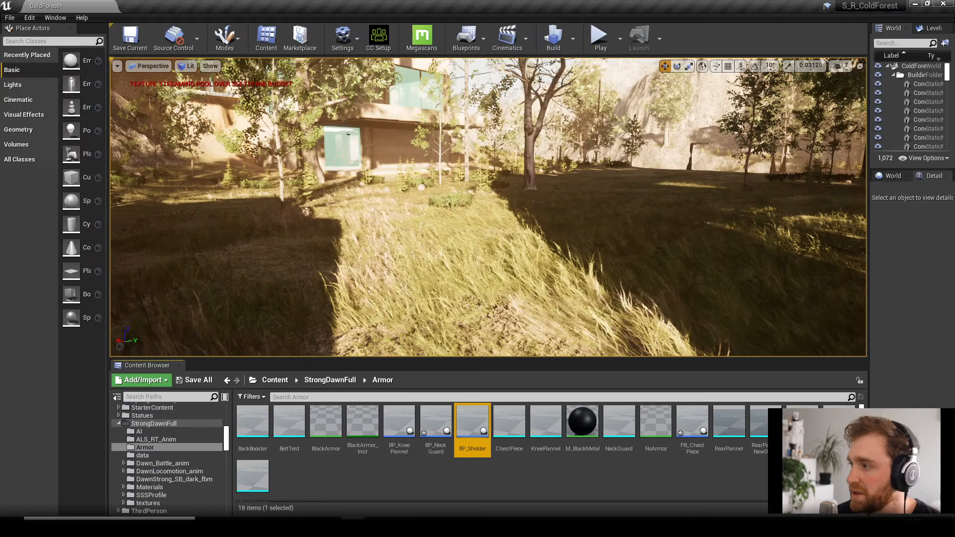
- Play-test the level and trigger the armor effect to check the shoulder pieces on the character
click(599, 39)
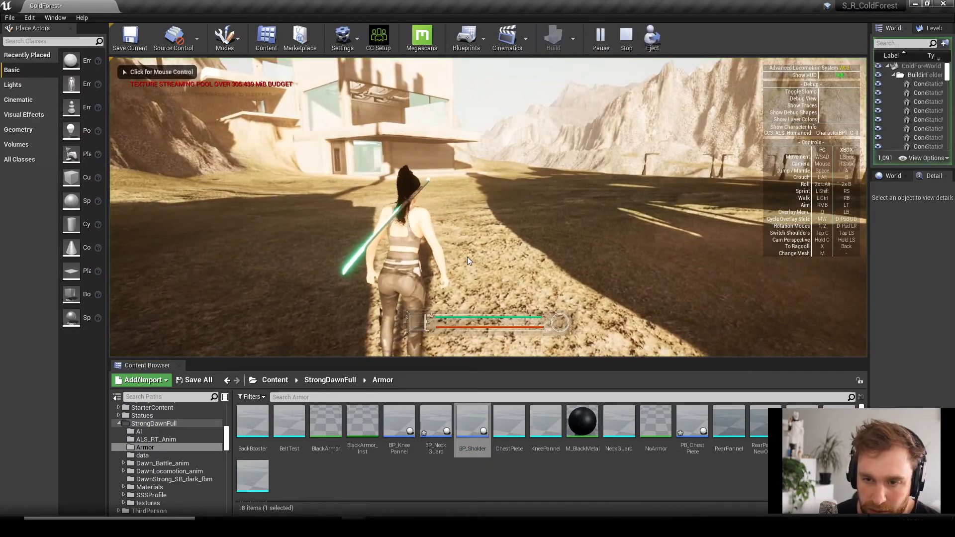
click(472, 250)
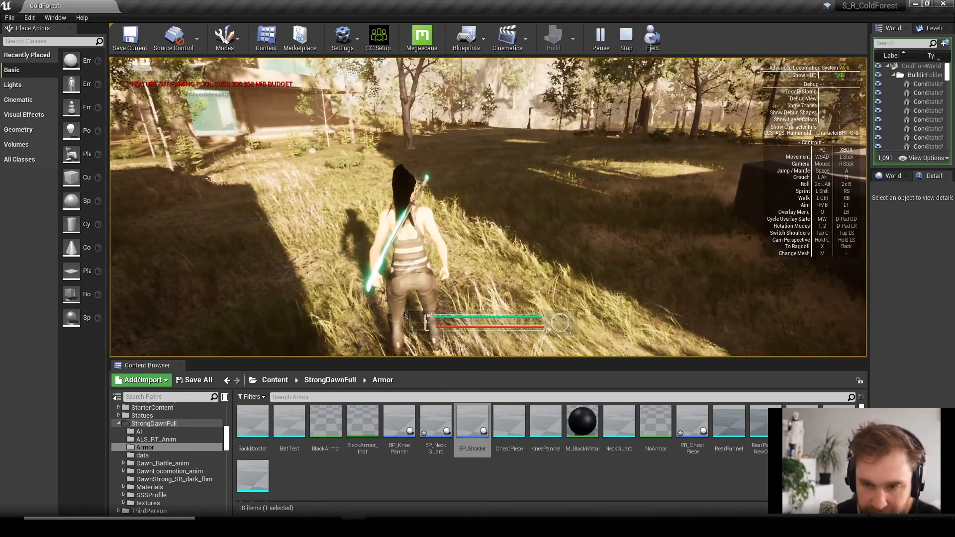
key(e)
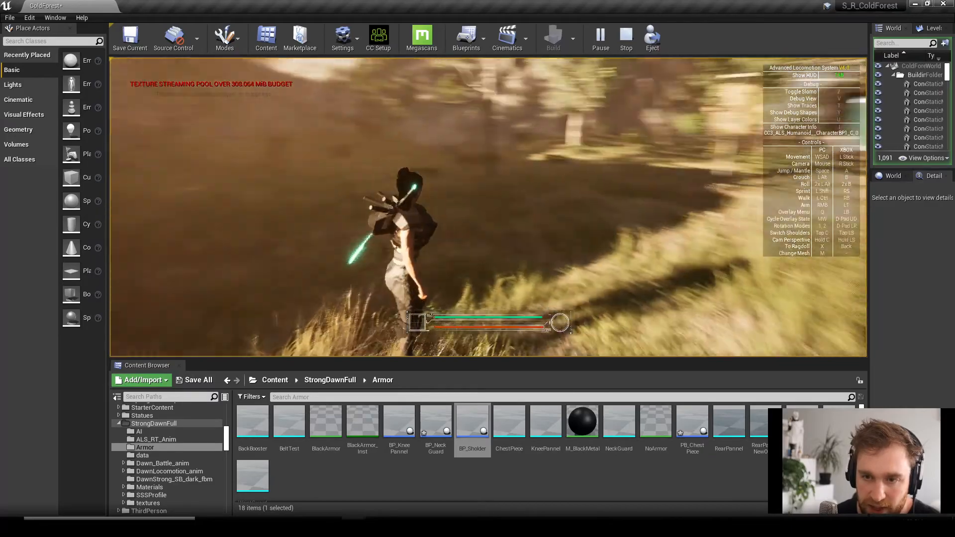
key(e)
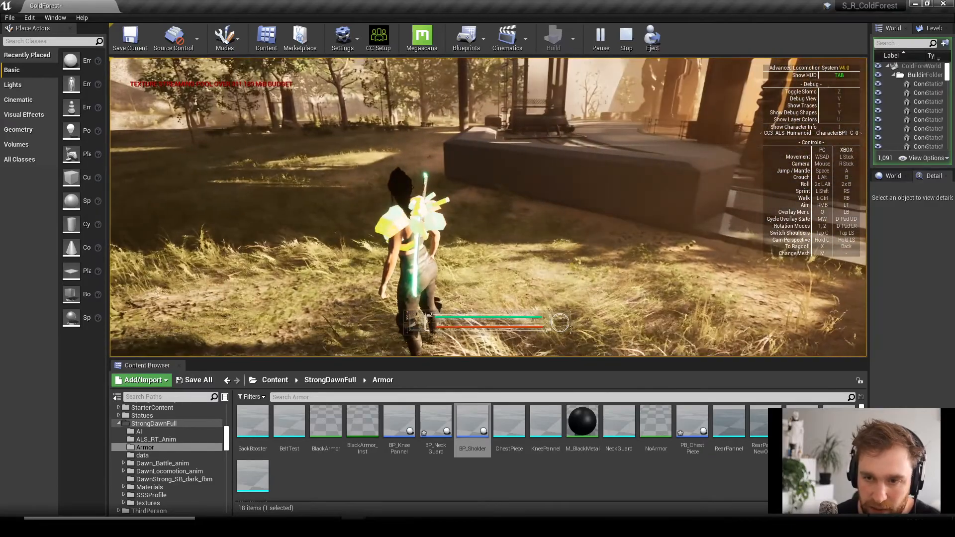
key(Escape)
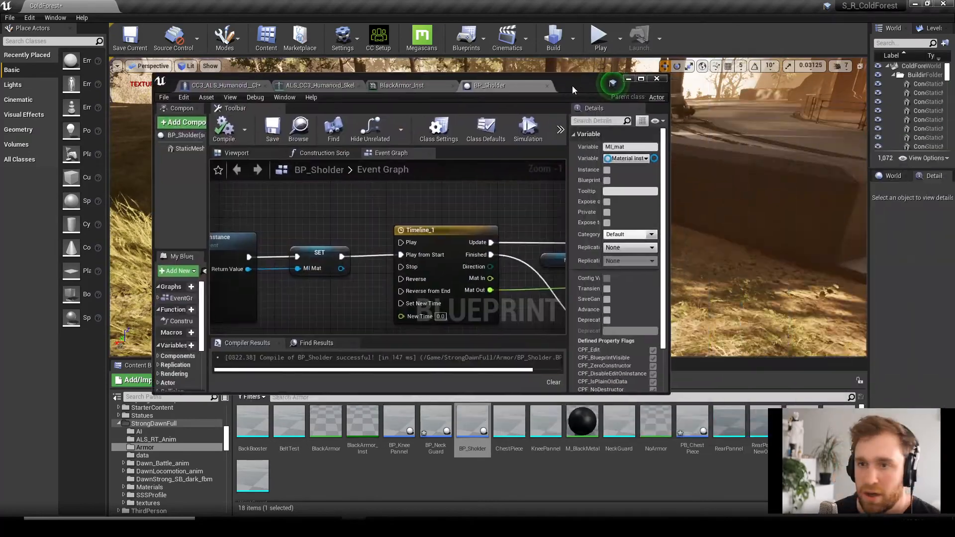
drag(573, 90, 574, 80)
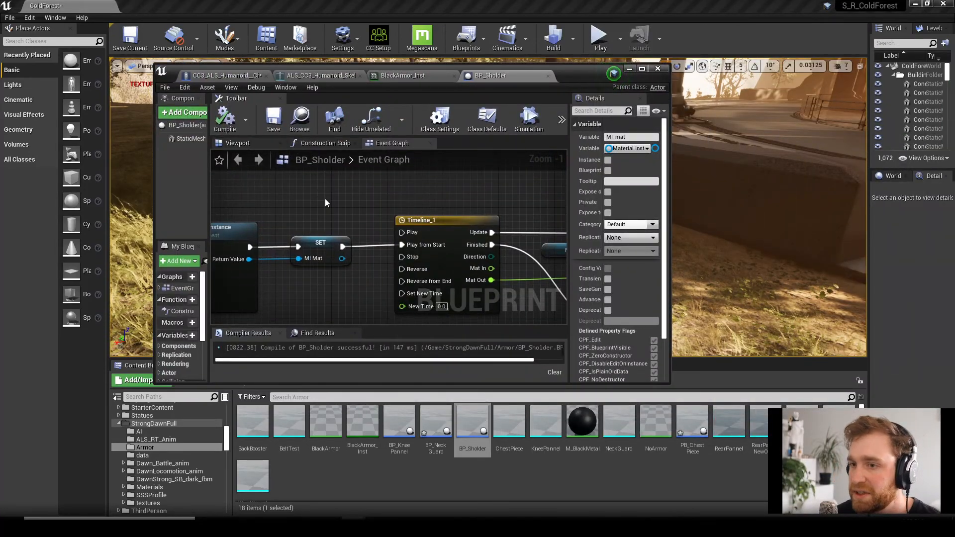
click(645, 70)
scroll(356, 283, down, 3)
right_drag(375, 290, 466, 271)
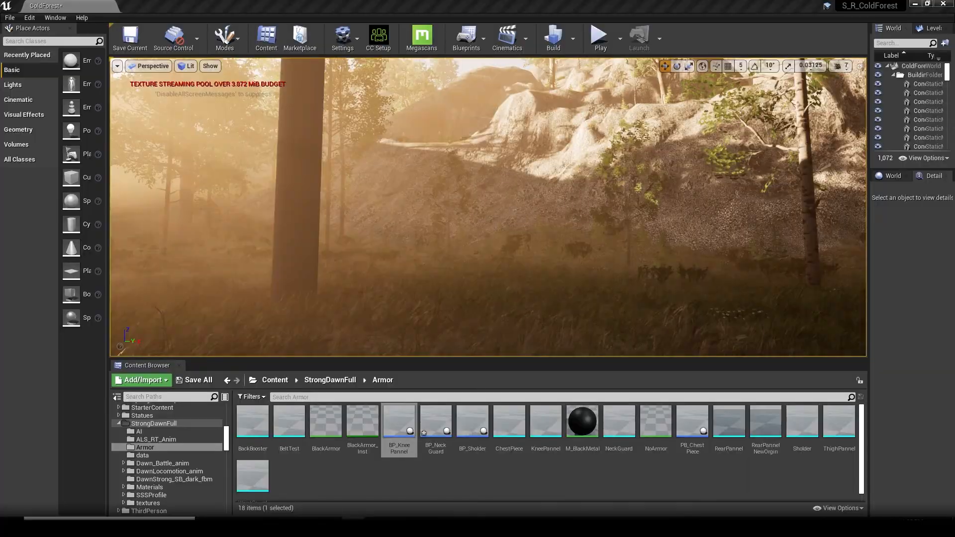
- Create a blueprint from the WristGuard static mesh in the Armor folder
click(767, 467)
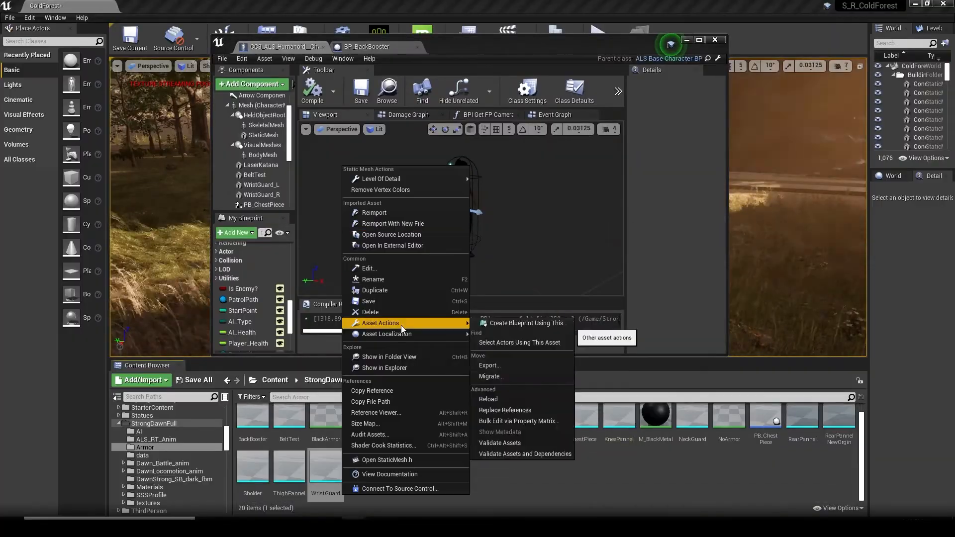
click(522, 311)
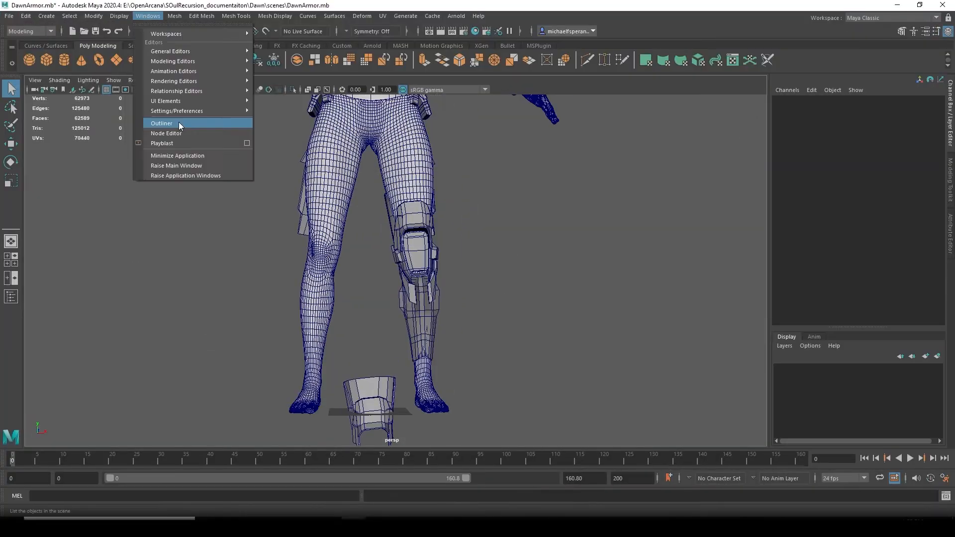
- Switch to Maya and open the Outliner for the DawnArmor scene
click(241, 124)
click(616, 401)
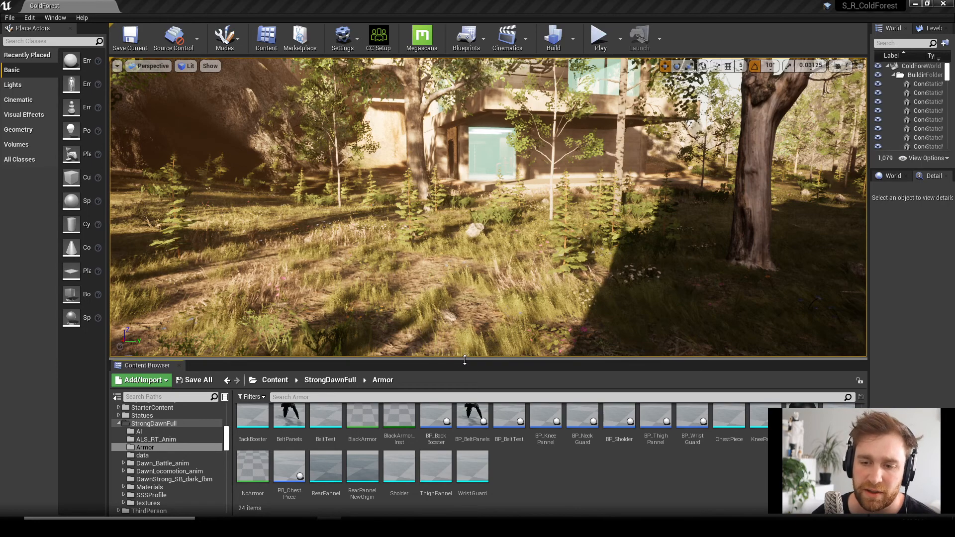
- Resize the Content Browser in Unreal so both rows of Armor folder assets fit in view
drag(464, 358, 464, 386)
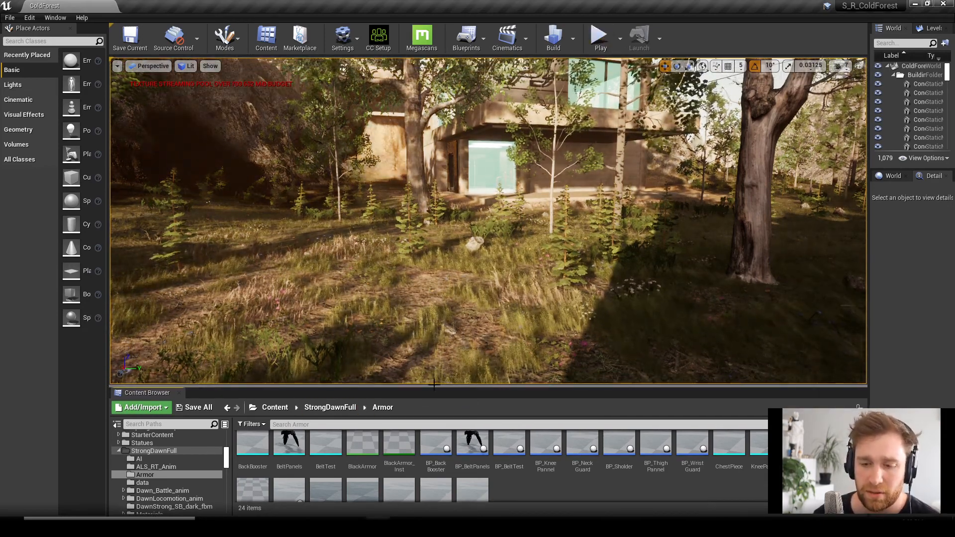
drag(436, 388, 441, 335)
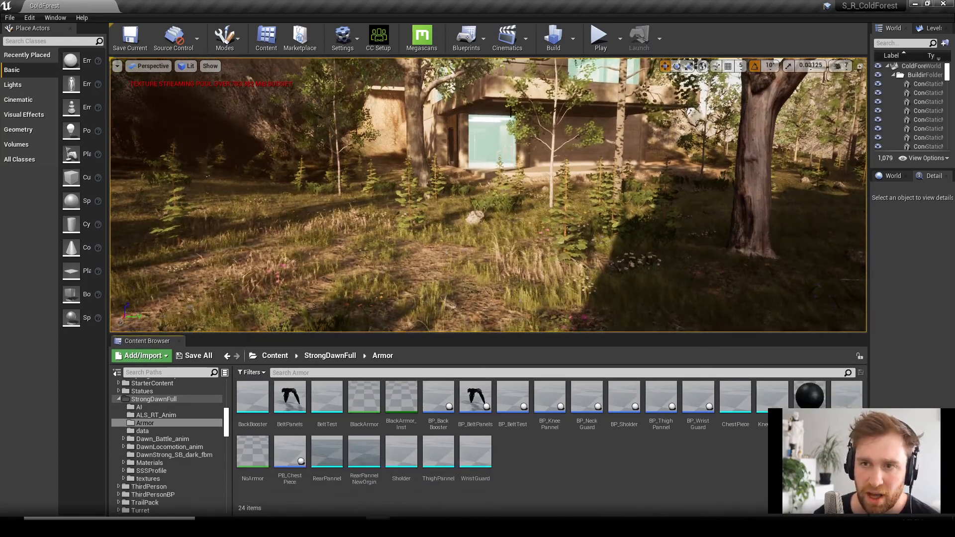
- Play-test the full armor set, triggering its materialize effect repeatedly while moving the character through the level
key(alt+p)
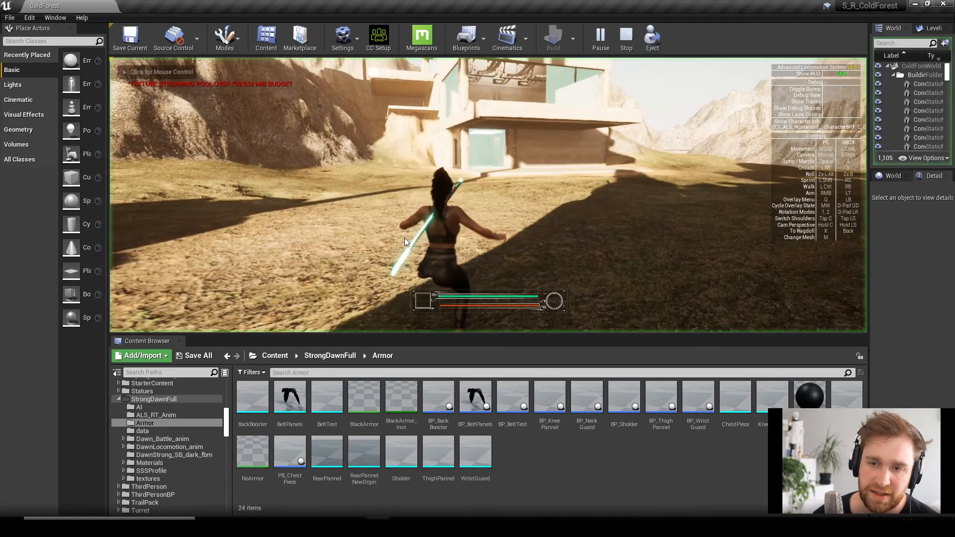
key(w)
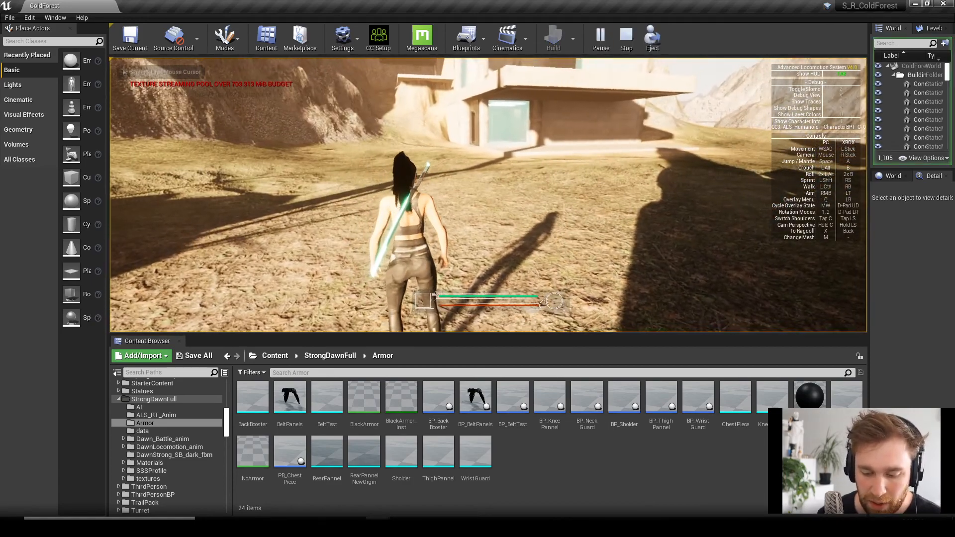
key(f)
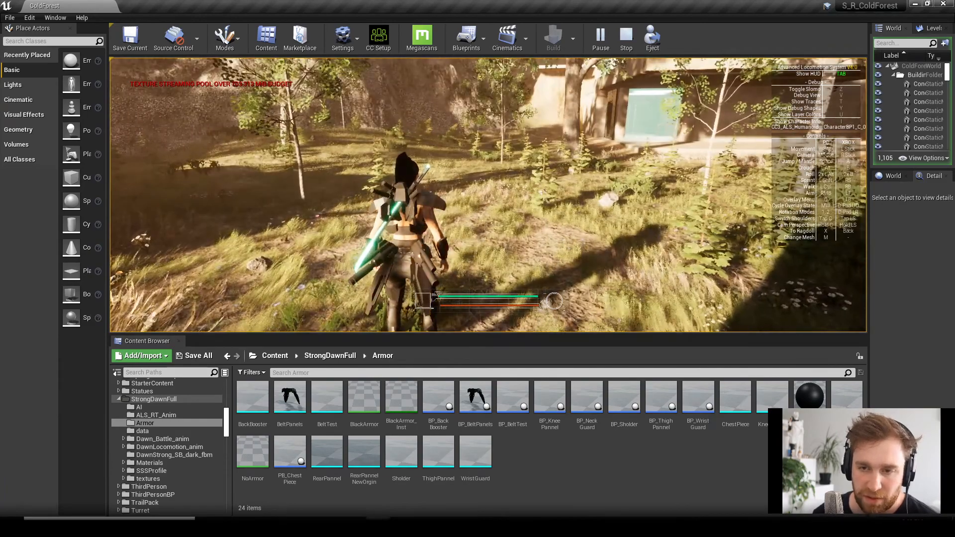
key(w)
key(w)
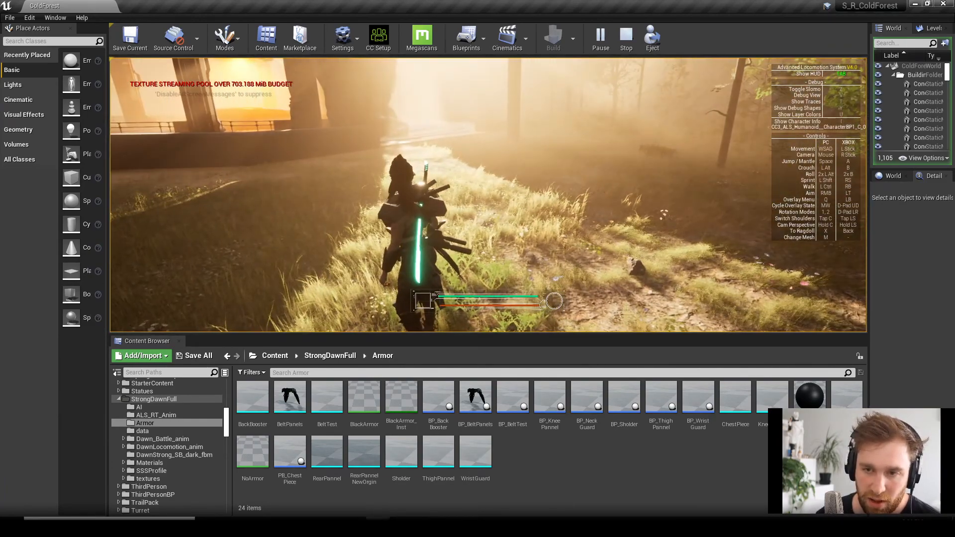
key(f)
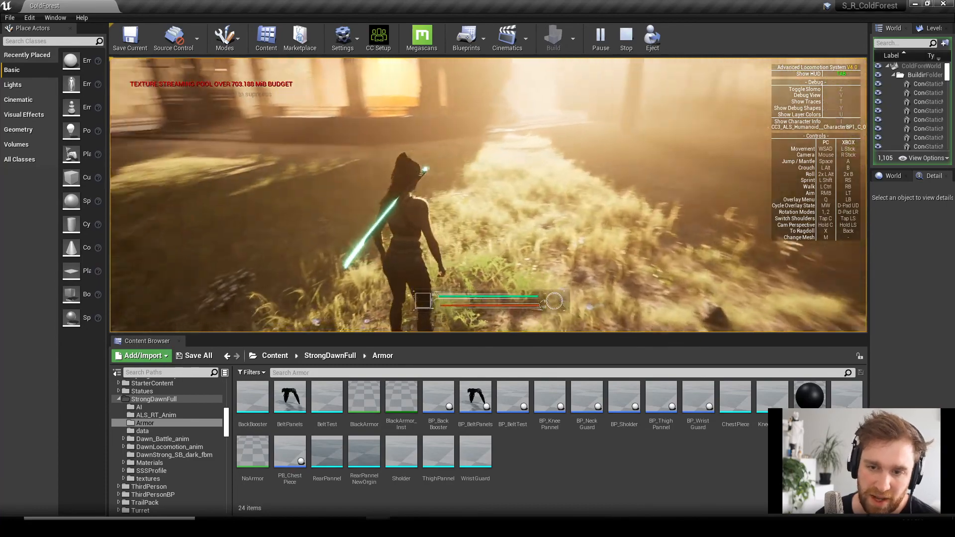
key(f)
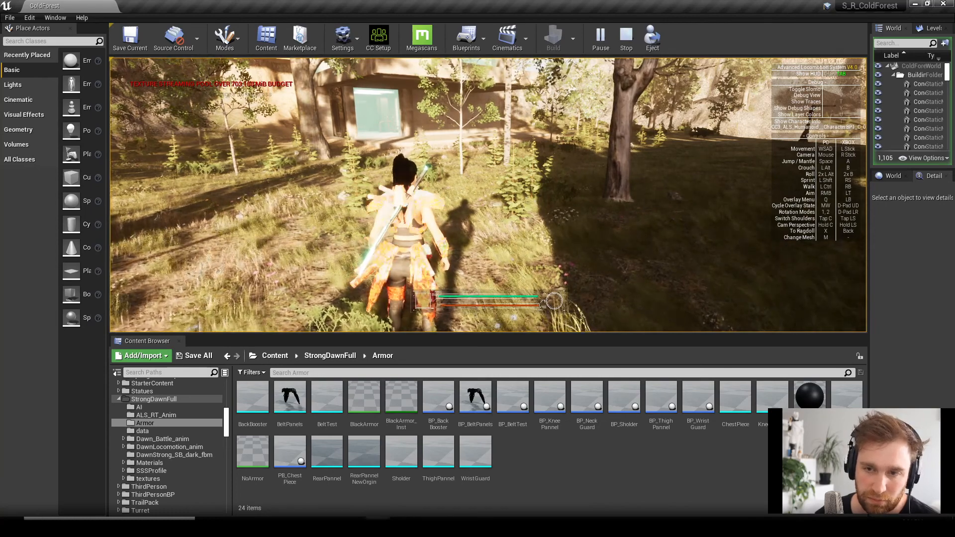
key(Escape)
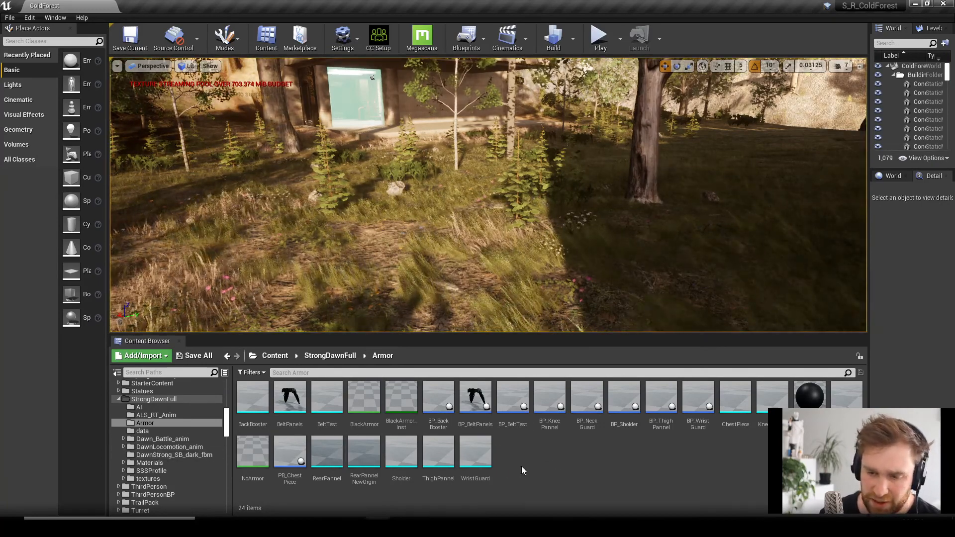
- Open the PB_ChestPiece blueprint in a maximized editor and close the BeltPanels static mesh editor
double_click(295, 460)
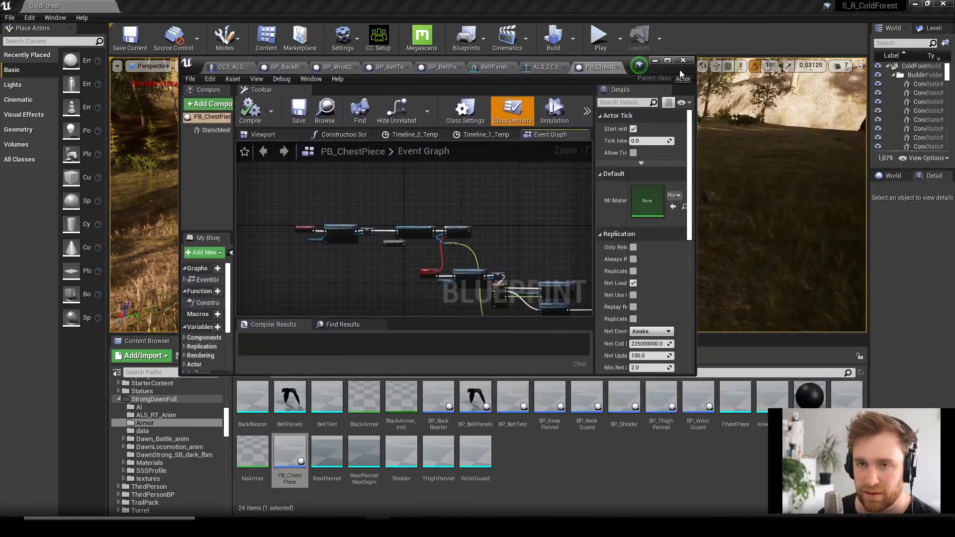
click(668, 60)
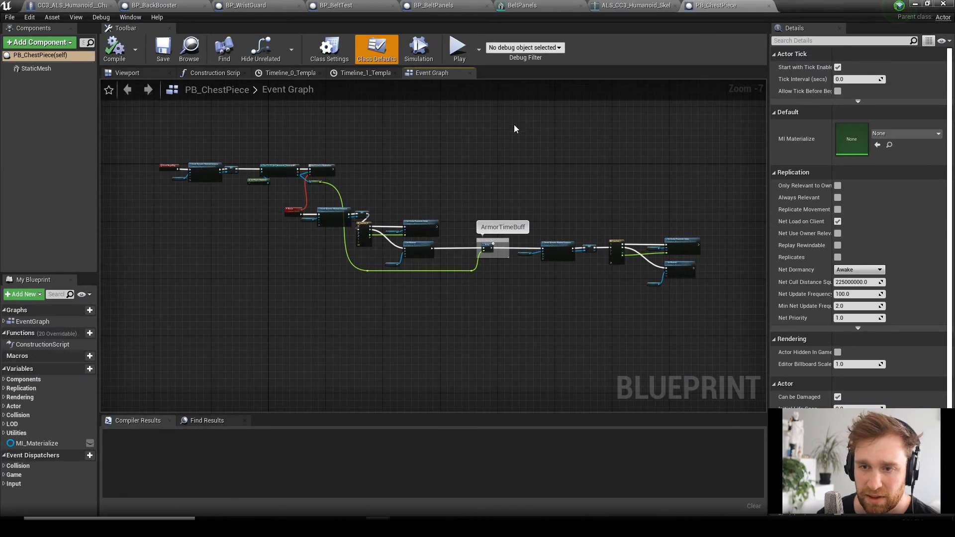
click(633, 7)
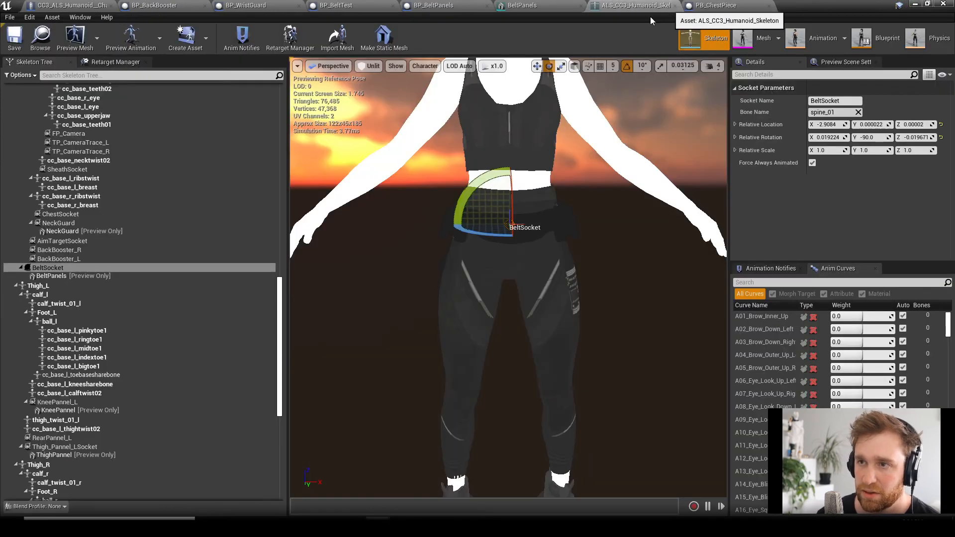
click(557, 6)
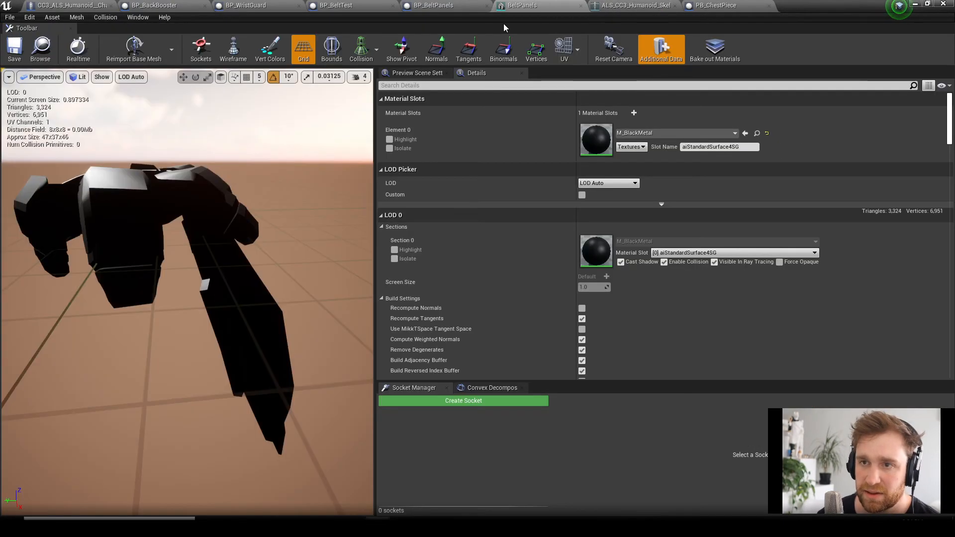
click(577, 7)
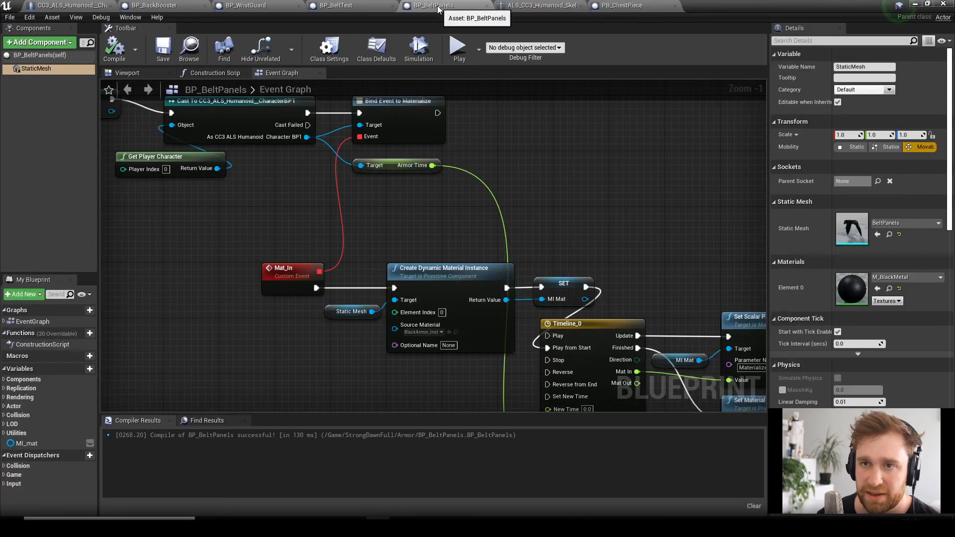
- Close the BP_BeltPanels blueprint and go through the other open armor blueprints back to the CC3_ALS_Humanoid__CharacterBP1 blueprint
click(486, 6)
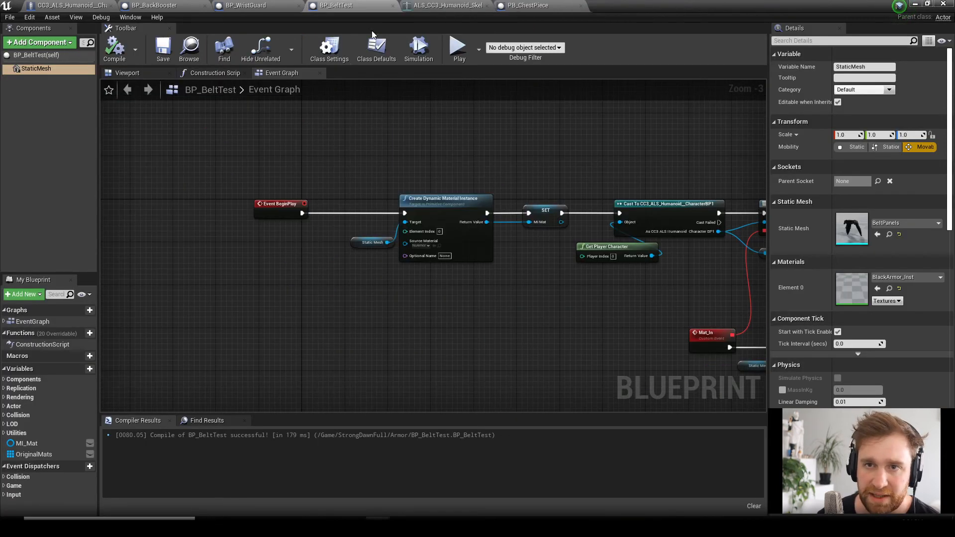
click(265, 6)
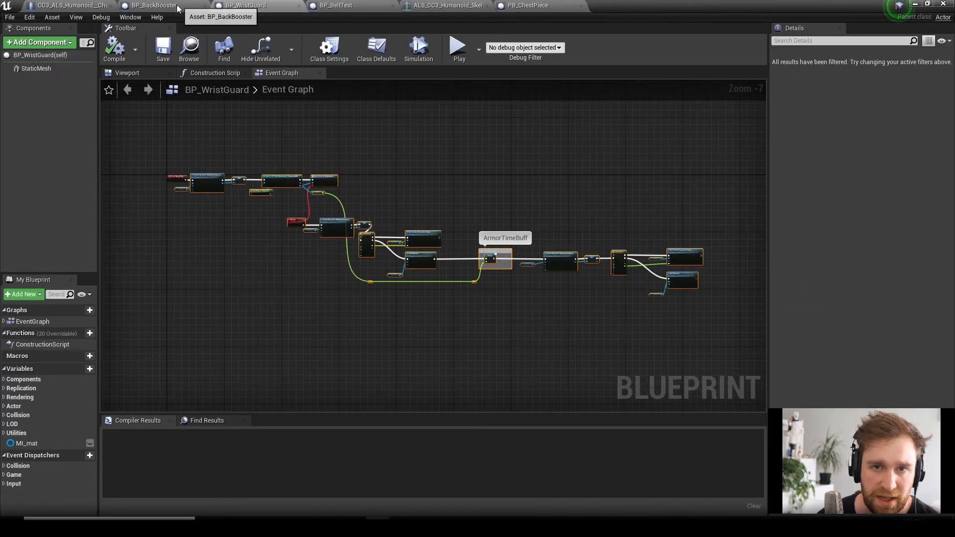
click(152, 6)
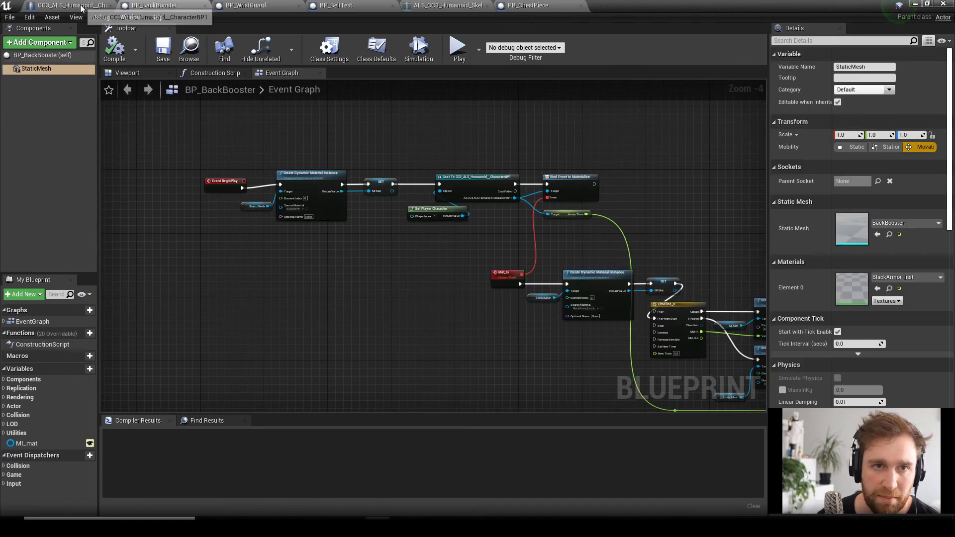
click(72, 5)
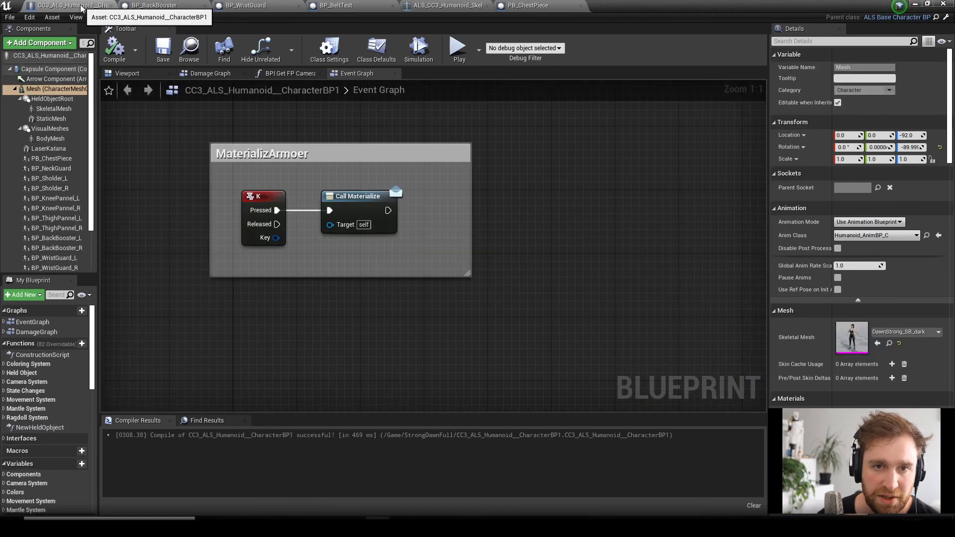
- Select the PB_ChestPiece component and inspect the character from the front in the blueprint's 3D view
click(54, 158)
scroll(59, 173, down, 3)
scroll(59, 174, up, 3)
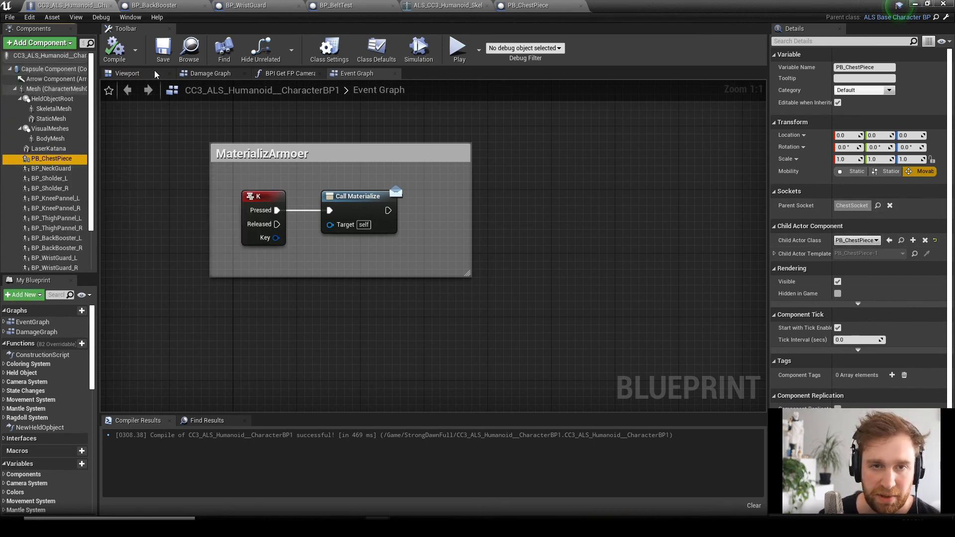
click(128, 73)
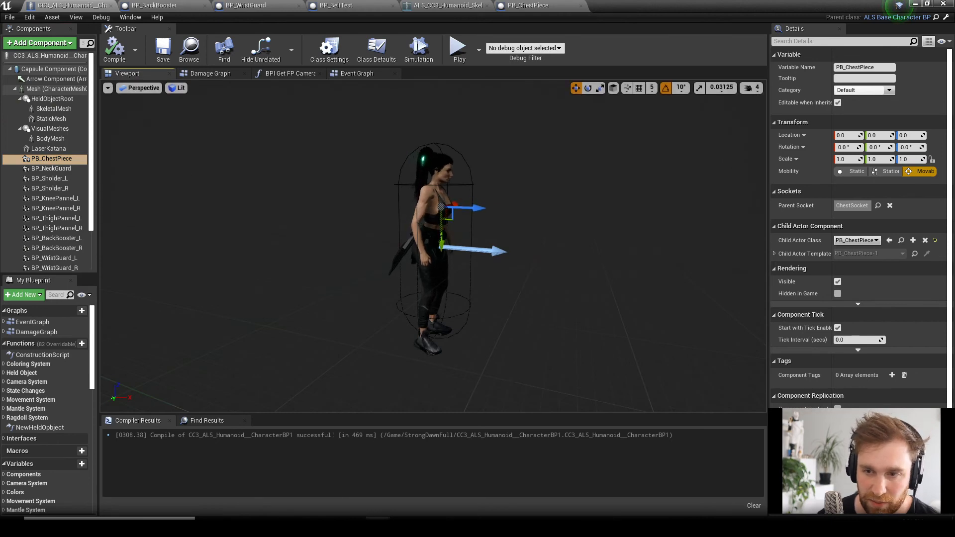
drag(488, 284, 249, 286)
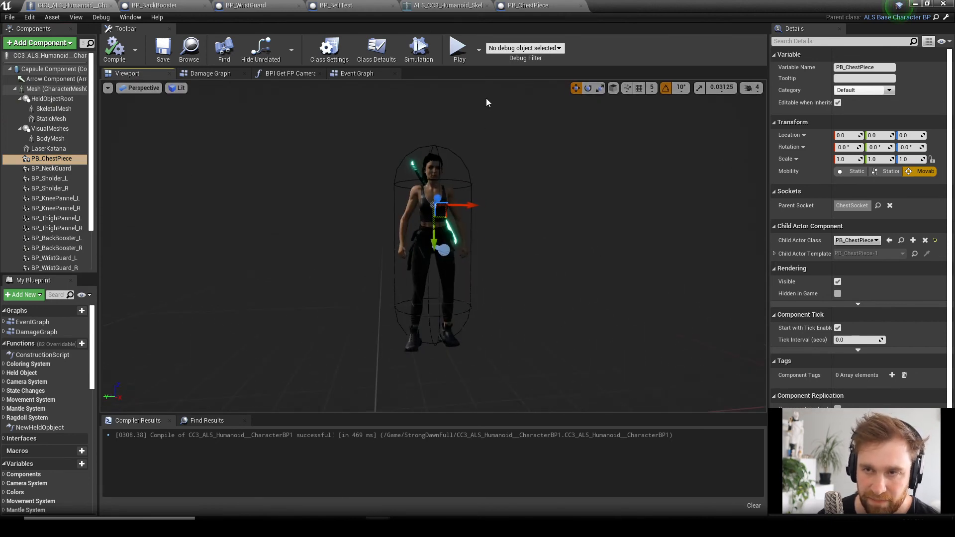
- Review the character blueprint's MaterializArmoer event graph and its list of variables, including ArmorTime
click(182, 7)
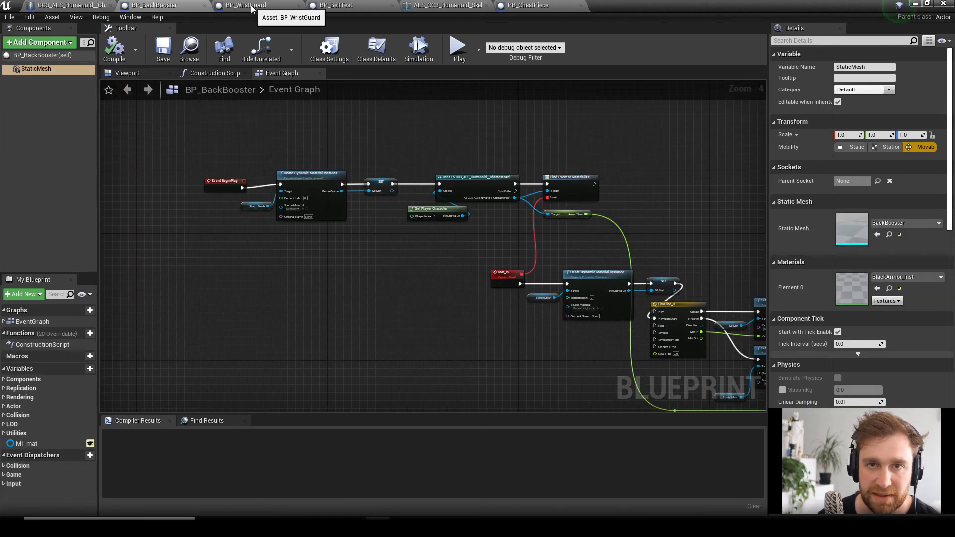
click(65, 6)
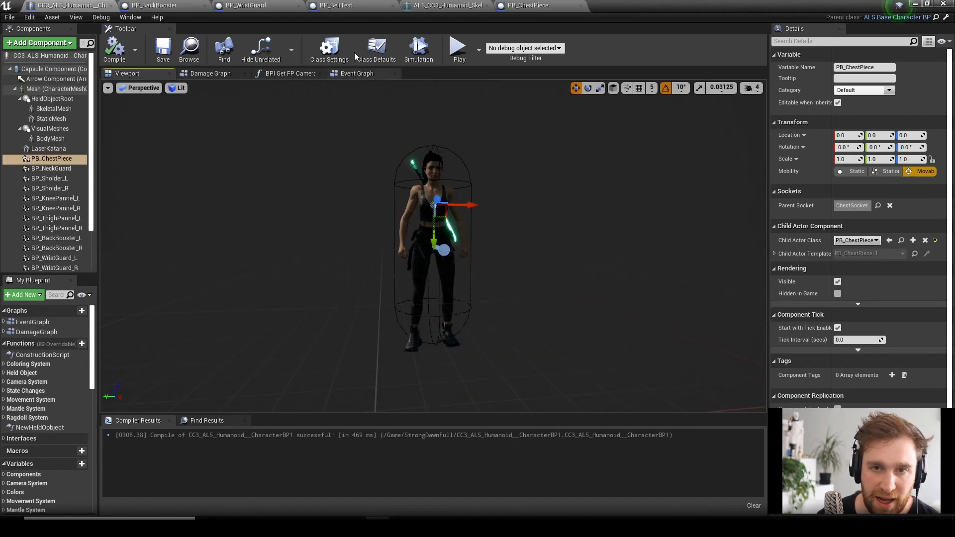
click(372, 73)
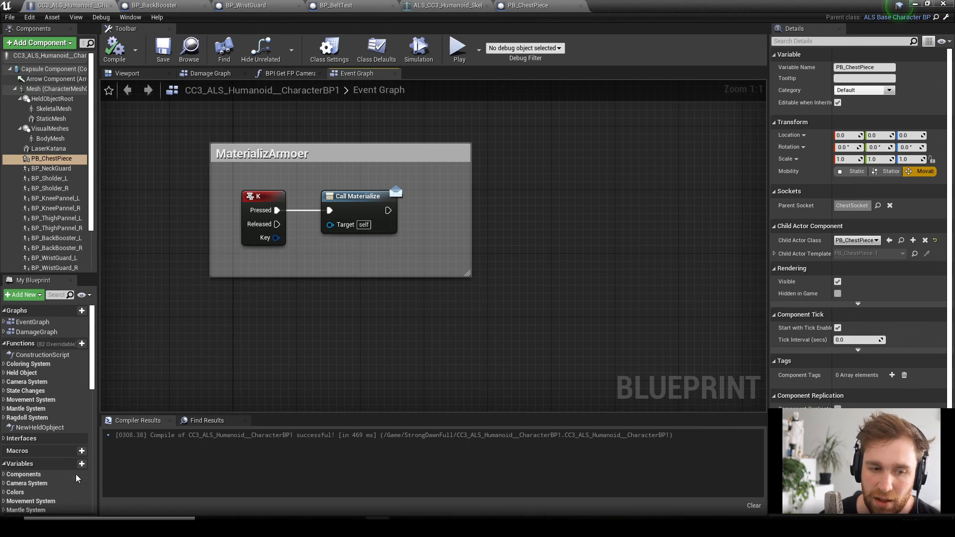
scroll(84, 476, down, 10)
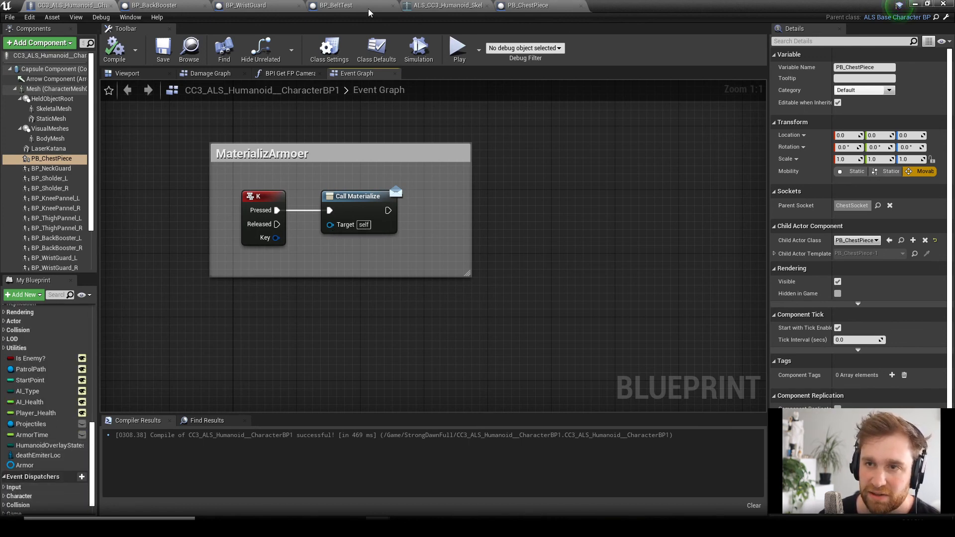
- Examine the BP_BeltTest event graph from the Materialize event binding through the timeline to the ArmorTimeBuff delay
click(261, 7)
click(336, 5)
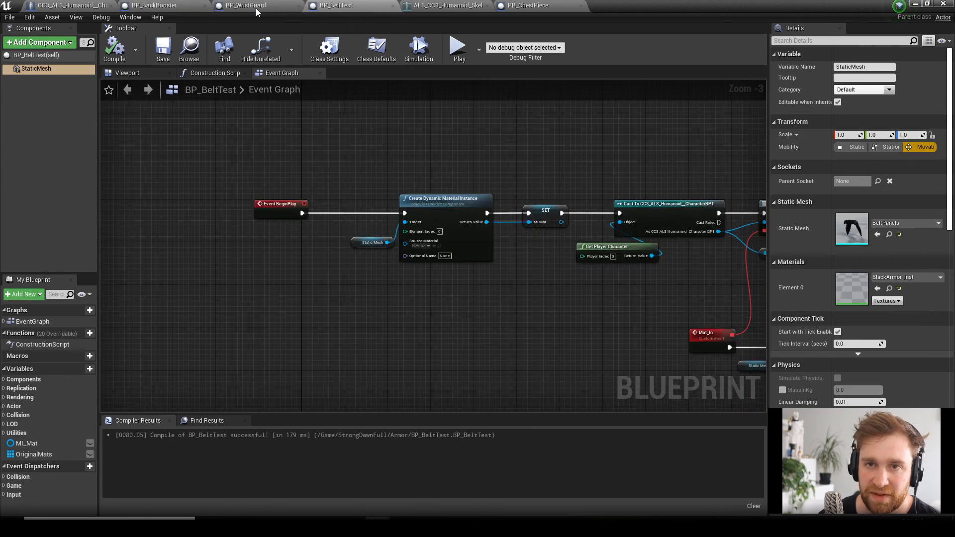
right_drag(432, 284, 125, 253)
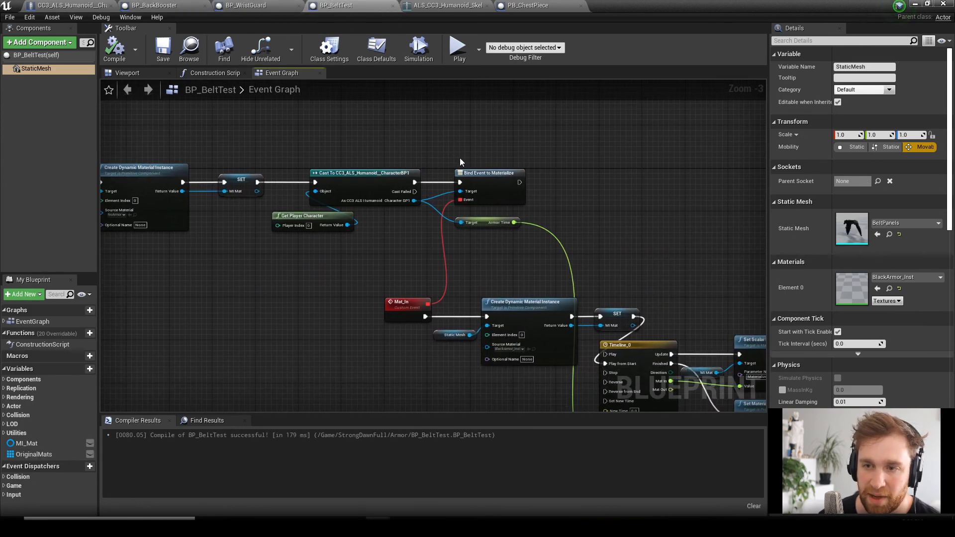
right_drag(678, 209, 596, 173)
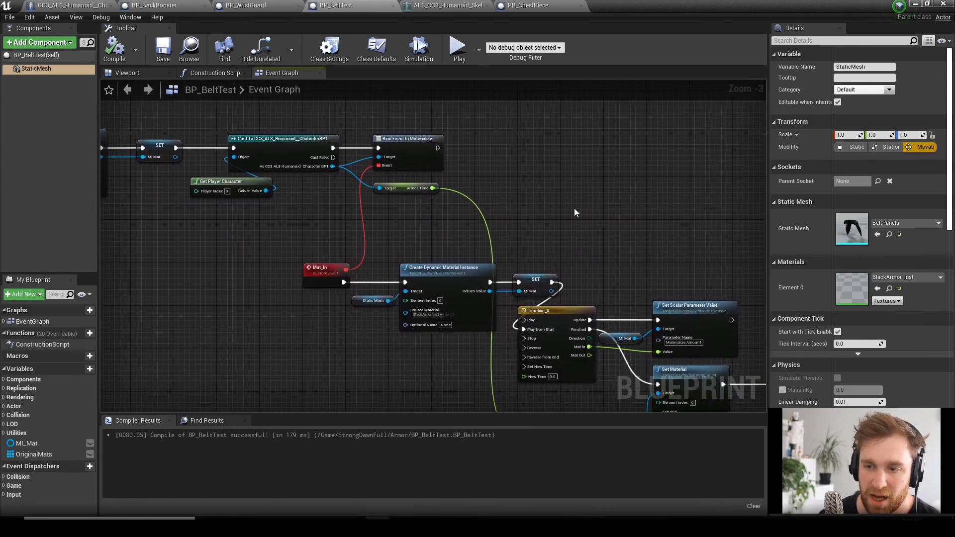
scroll(613, 324, down, 1)
right_drag(612, 298, 386, 208)
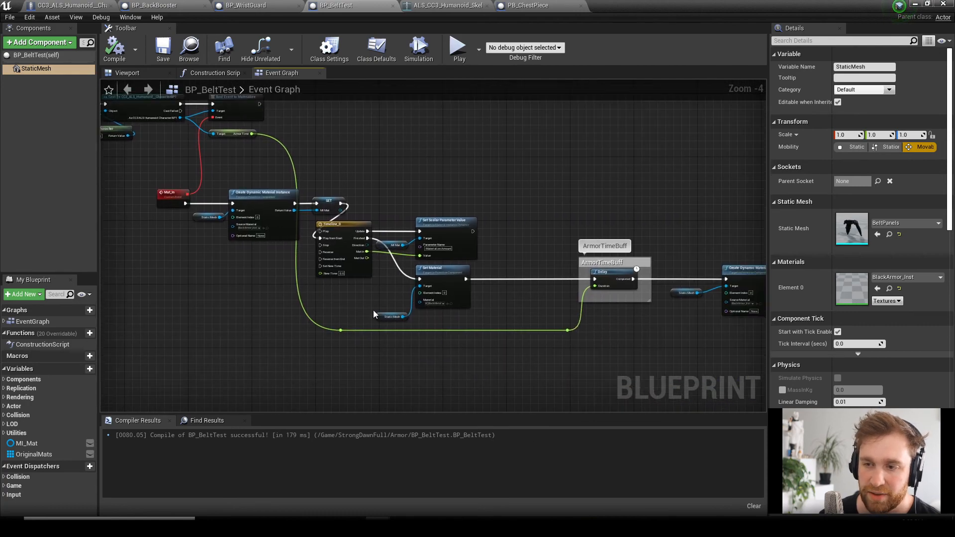
- Return to the ColdForest level, play-test the character moving through it, and end the play session
click(66, 6)
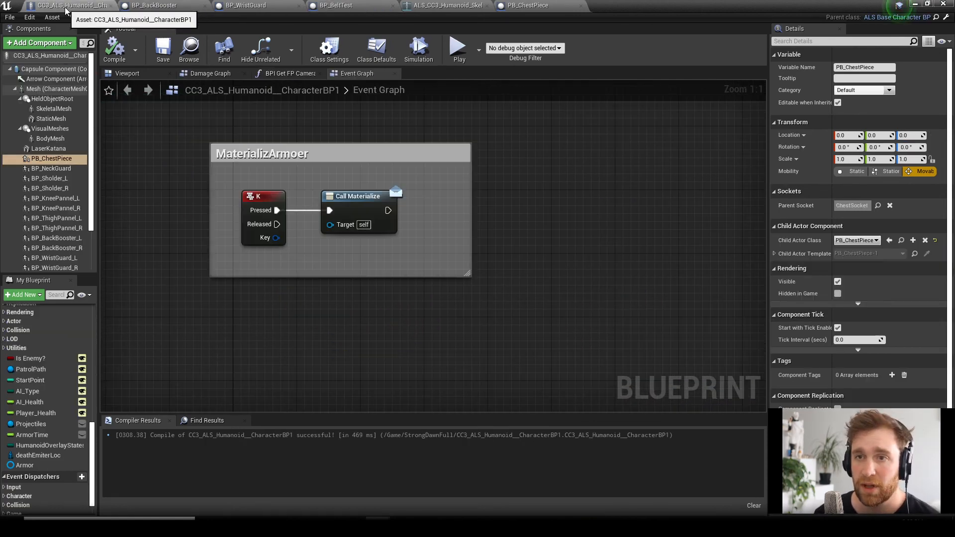
click(915, 4)
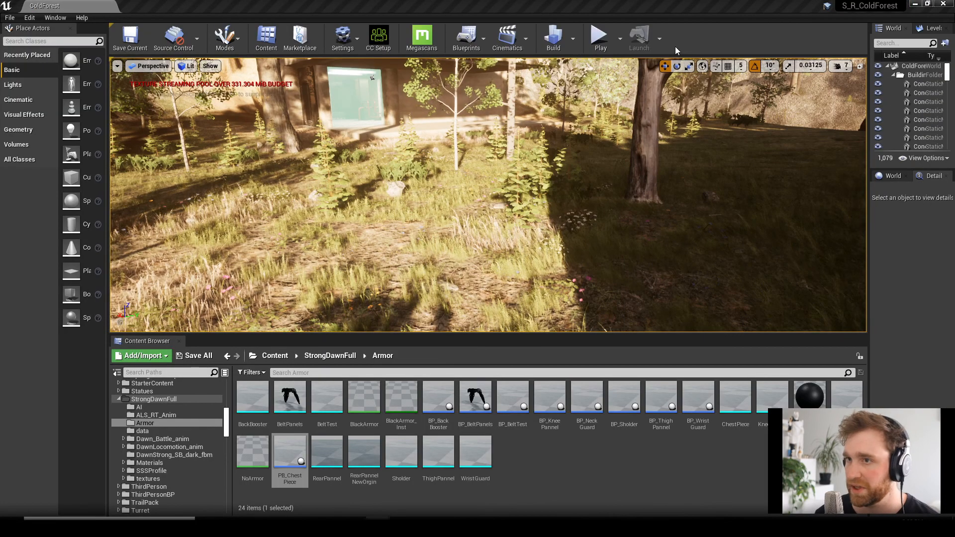
click(598, 41)
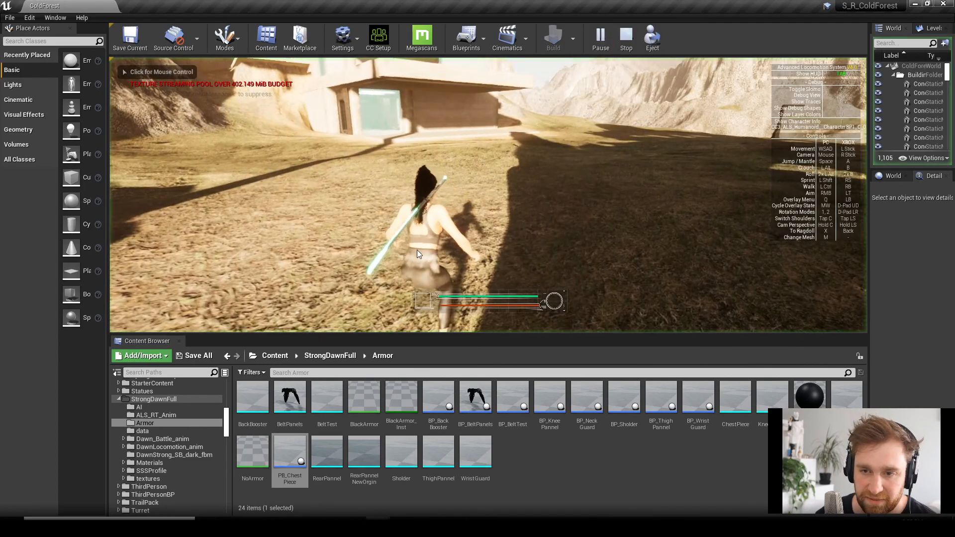
click(393, 251)
key(w)
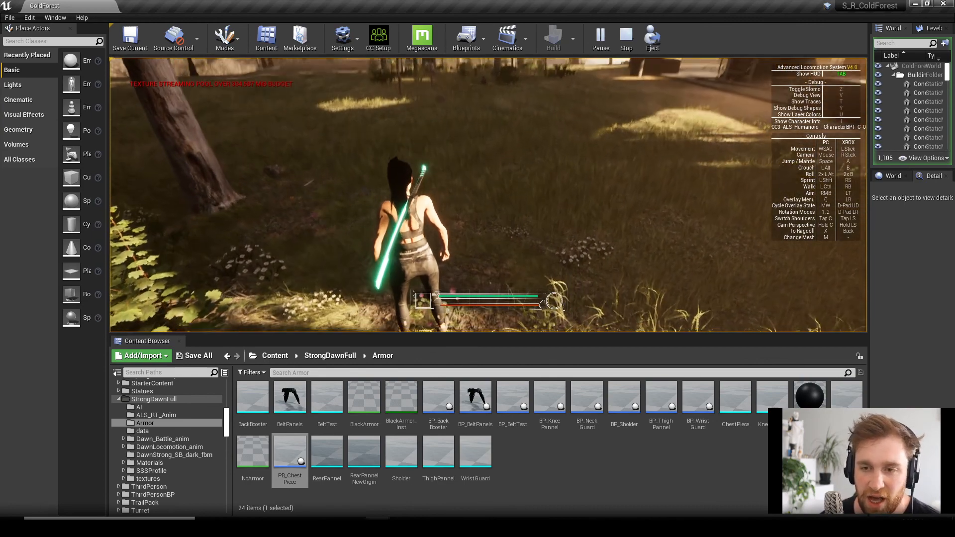
key(Escape)
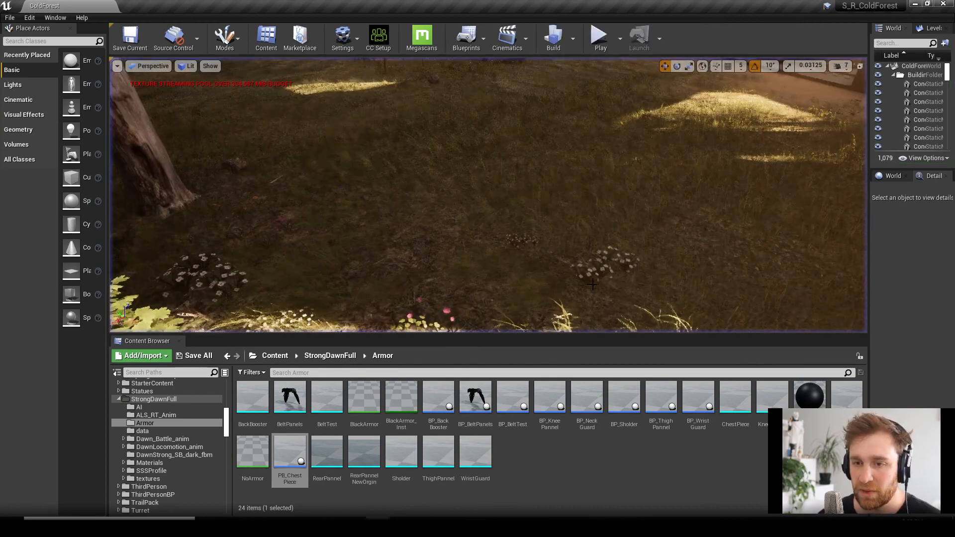